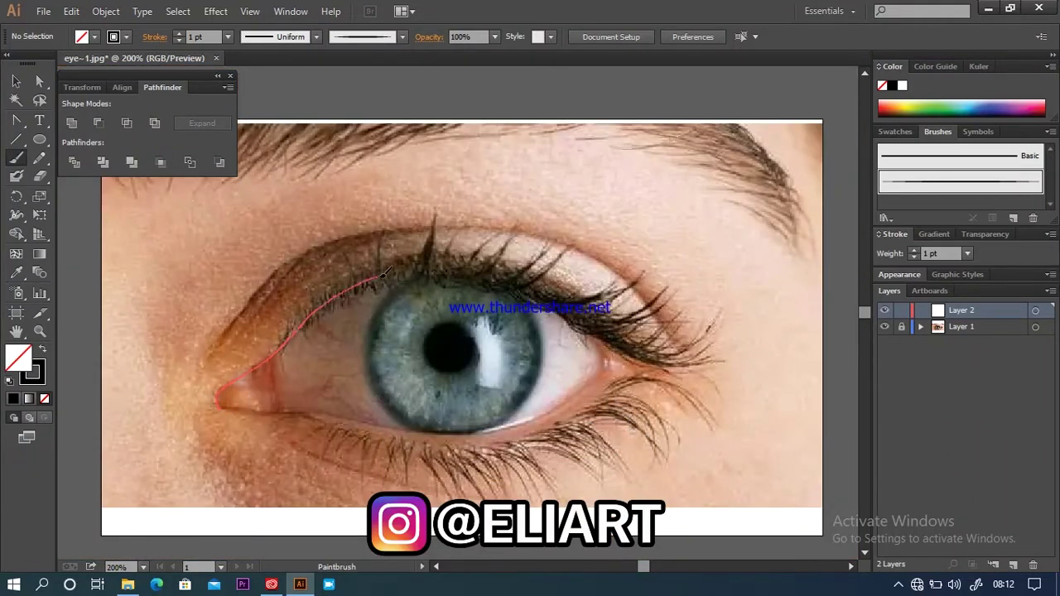
- Complete the upper eyelid brush line and pencil-trace the lash line toward the outer corner
drag(366, 299, 364, 302)
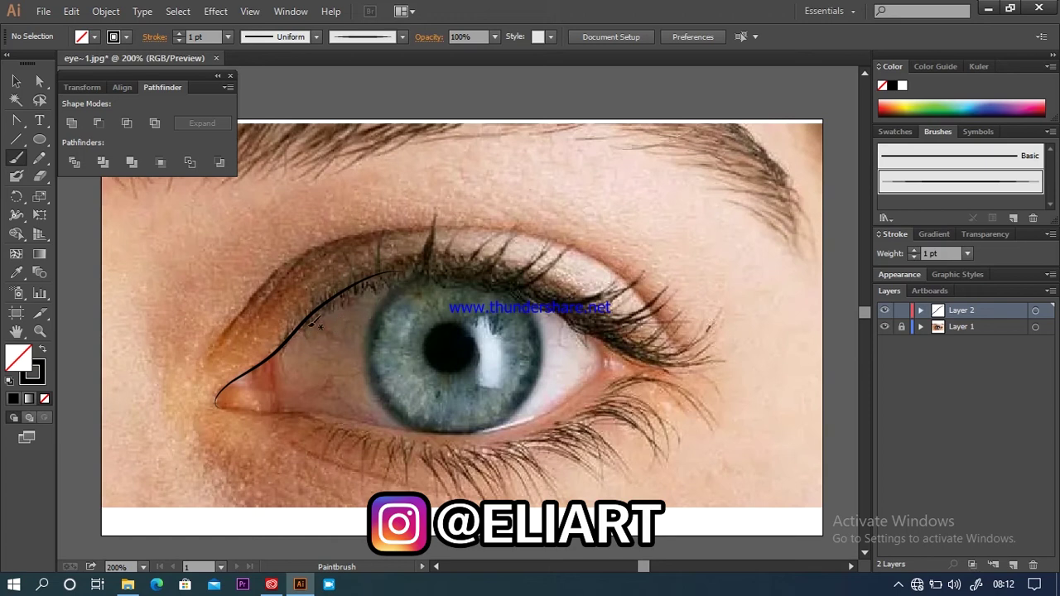
click(39, 157)
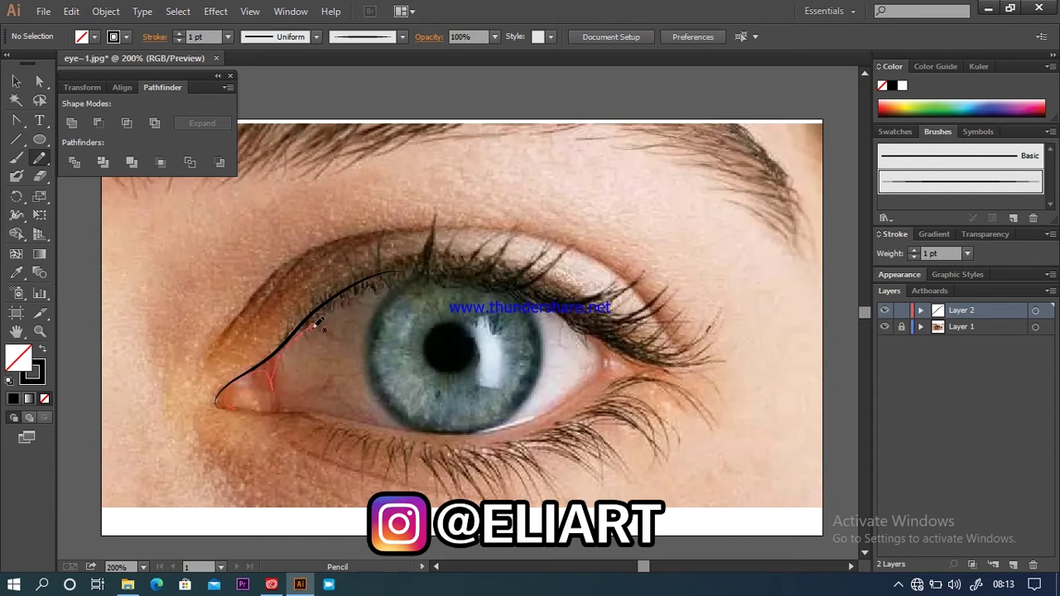
mouse_move(336, 302)
mouse_down()
mouse_move(441, 277)
mouse_move(563, 305)
mouse_up()
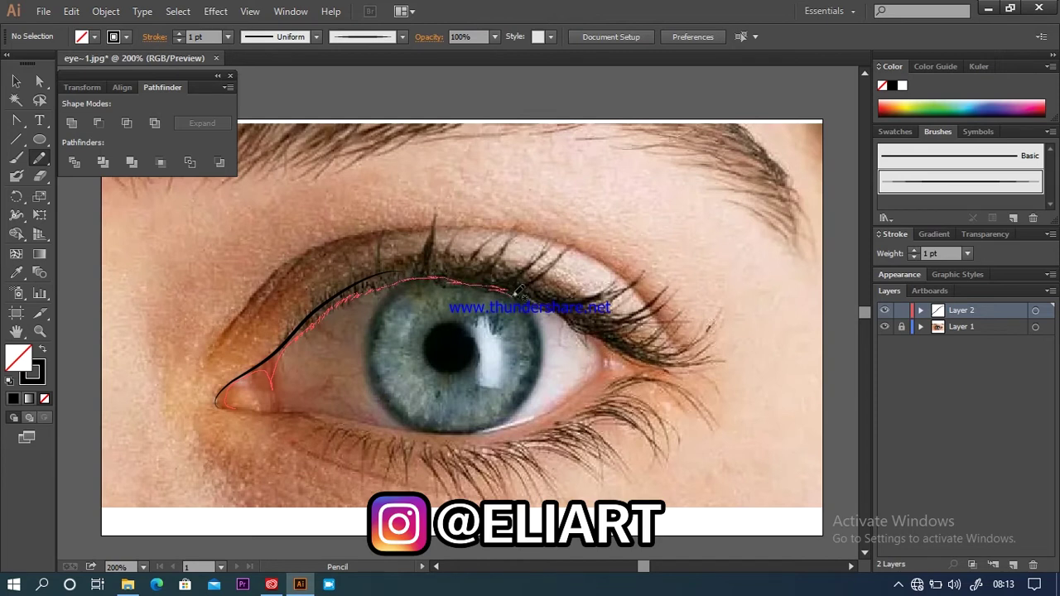
mouse_move(565, 310)
mouse_down()
mouse_move(672, 362)
mouse_move(717, 348)
mouse_move(675, 355)
mouse_move(631, 329)
mouse_move(618, 299)
mouse_move(538, 272)
mouse_move(543, 258)
mouse_move(460, 242)
mouse_move(387, 255)
mouse_up()
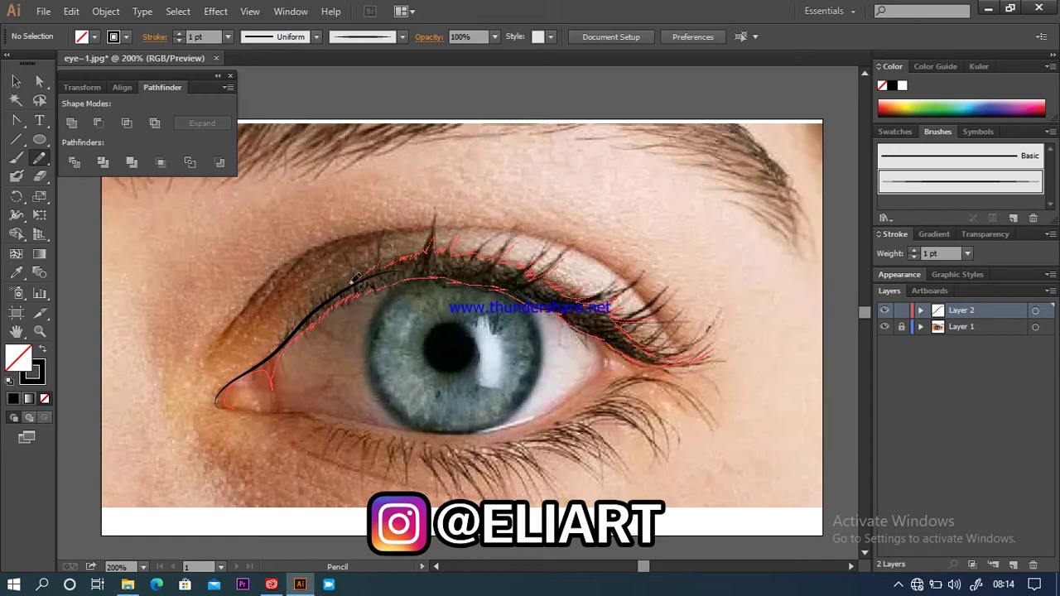
- Close the upper lash outline at the inner corner and fill it solid black
drag(343, 282, 300, 322)
drag(233, 403, 235, 406)
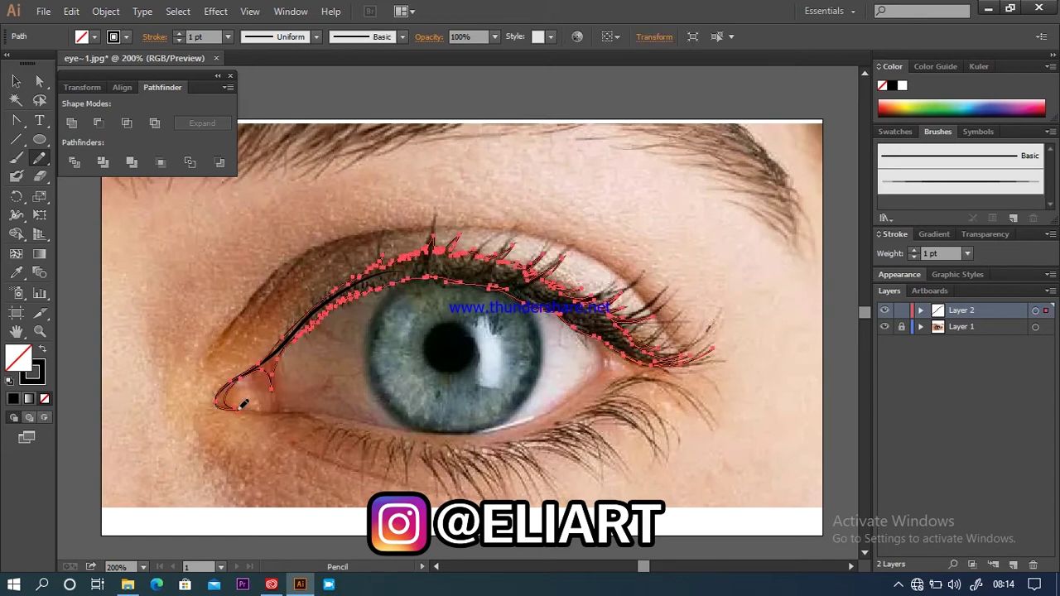
click(46, 348)
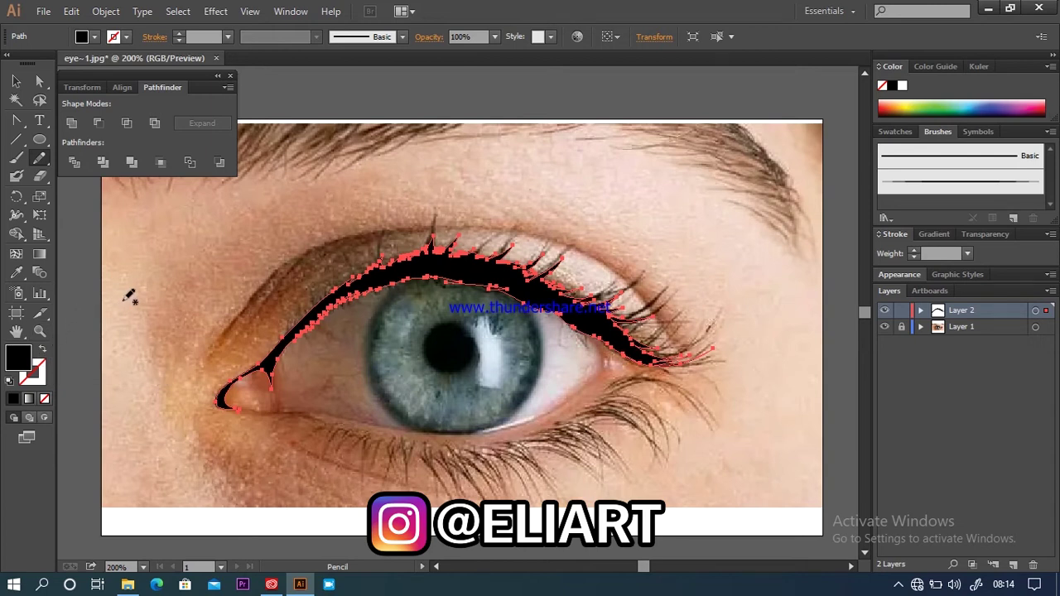
click(15, 158)
key(ctrl+shift+a)
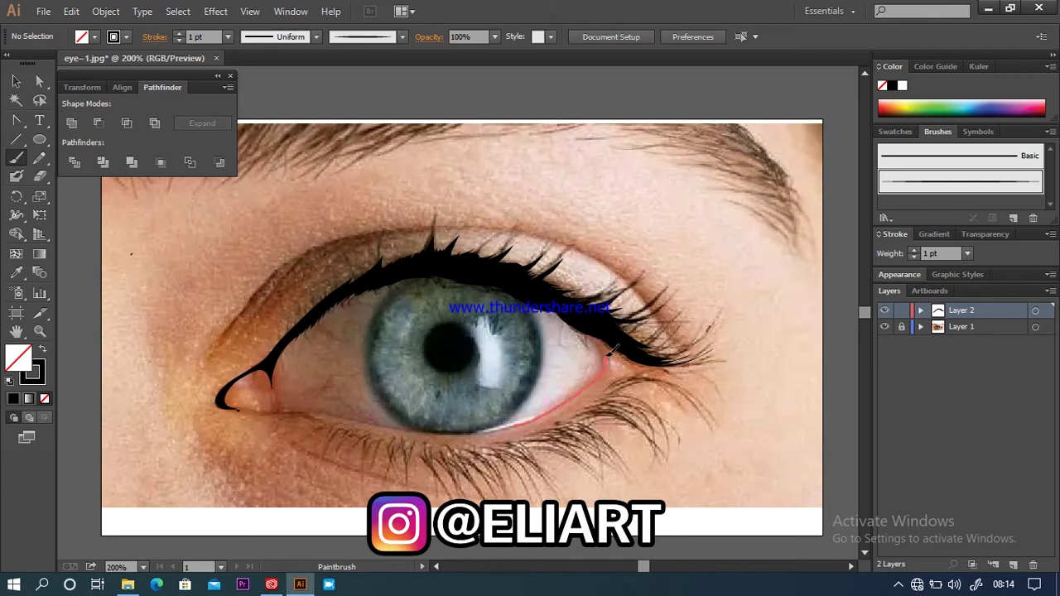
- Brush a black line along the lower eyelid starting from the inner corner
drag(603, 332, 600, 334)
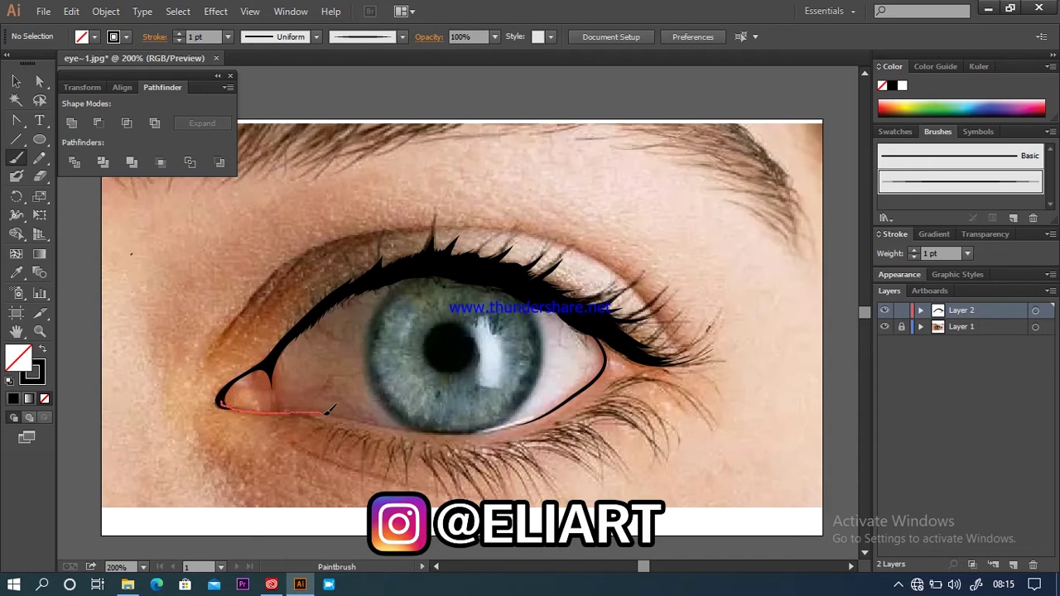
drag(349, 418, 350, 419)
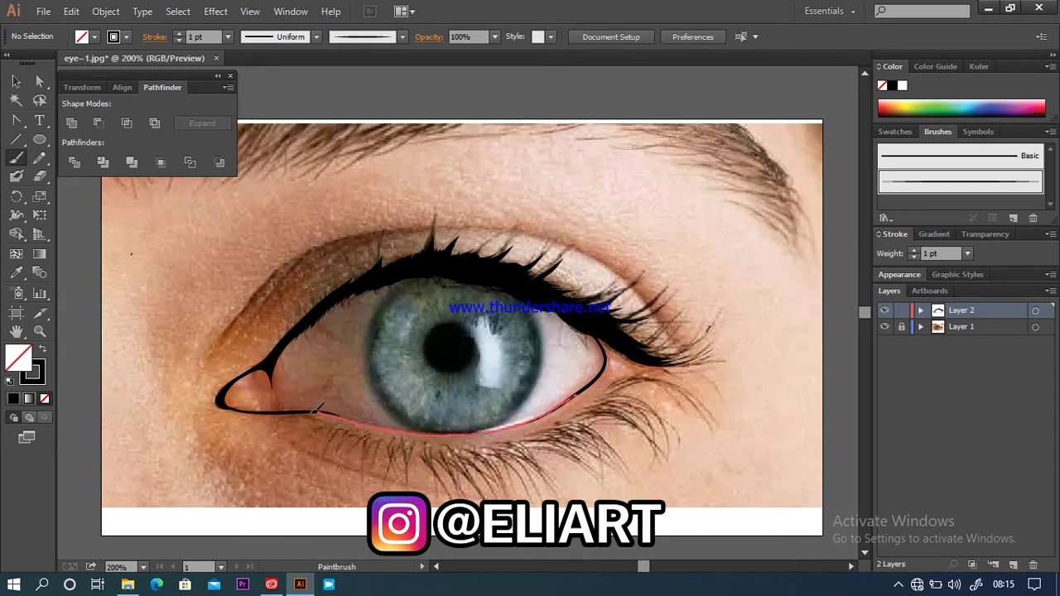
drag(281, 410, 280, 411)
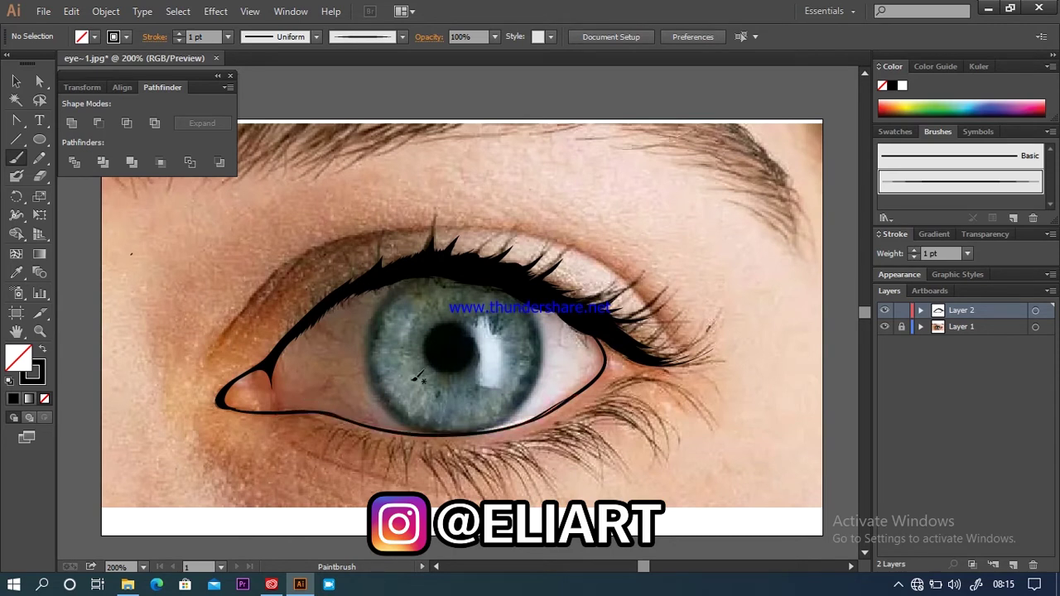
- At 300% zoom, refine and smooth the lower lid line, then begin the iris's top edge
key(ctrl+plus)
scroll(638, 352, down, 3)
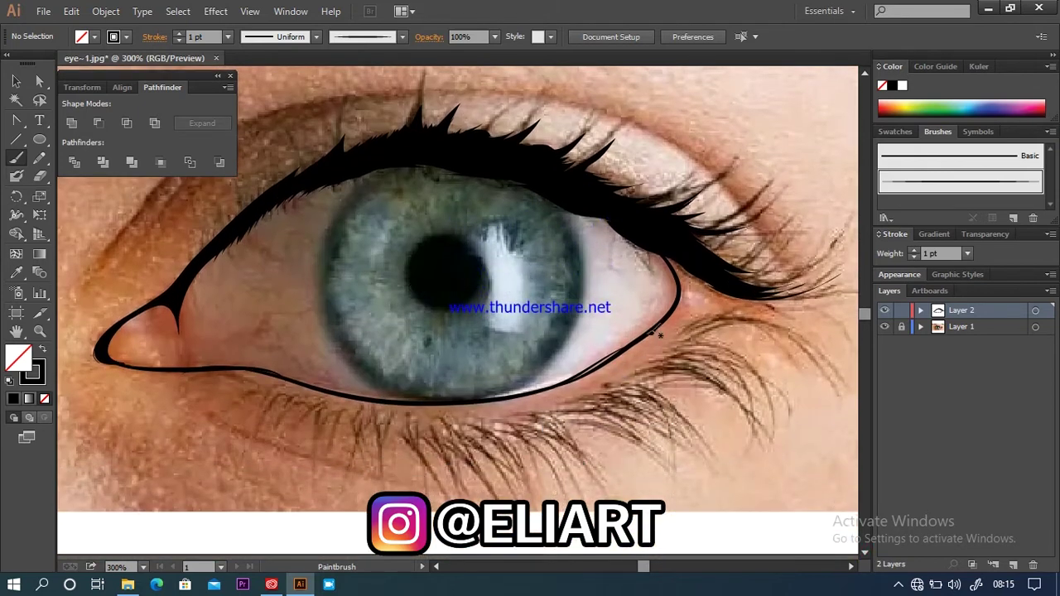
drag(497, 397, 509, 402)
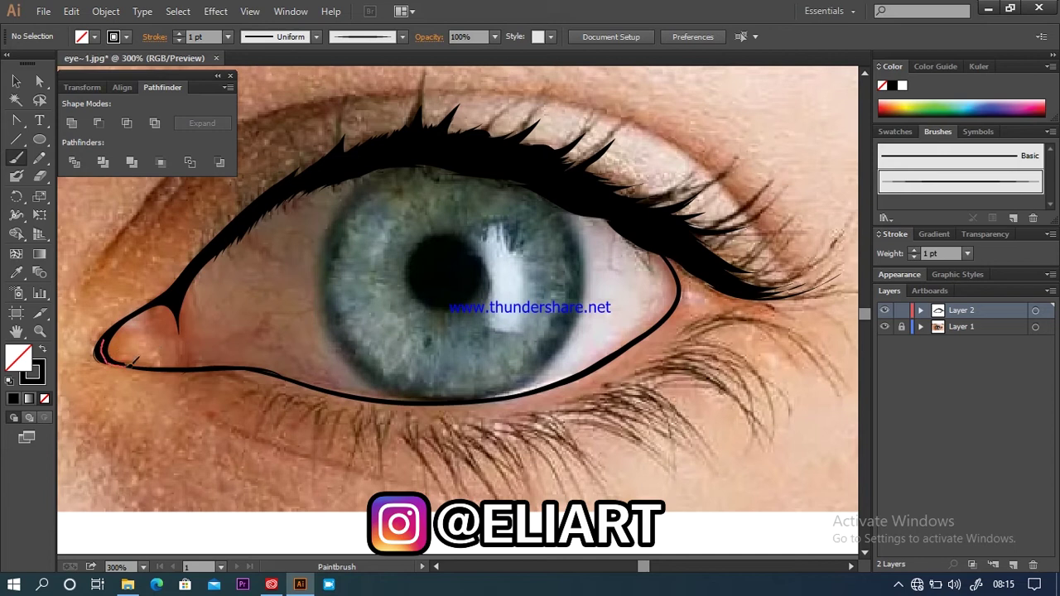
drag(311, 382, 383, 388)
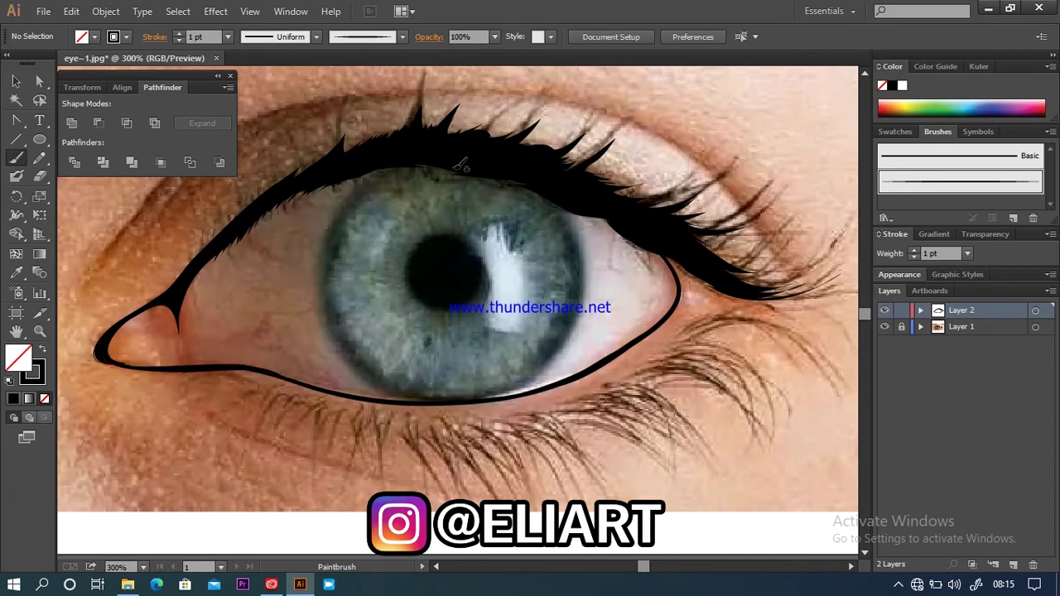
drag(495, 169, 385, 169)
- Brush a black outline around the left, right and lower edges of the iris
drag(337, 221, 435, 396)
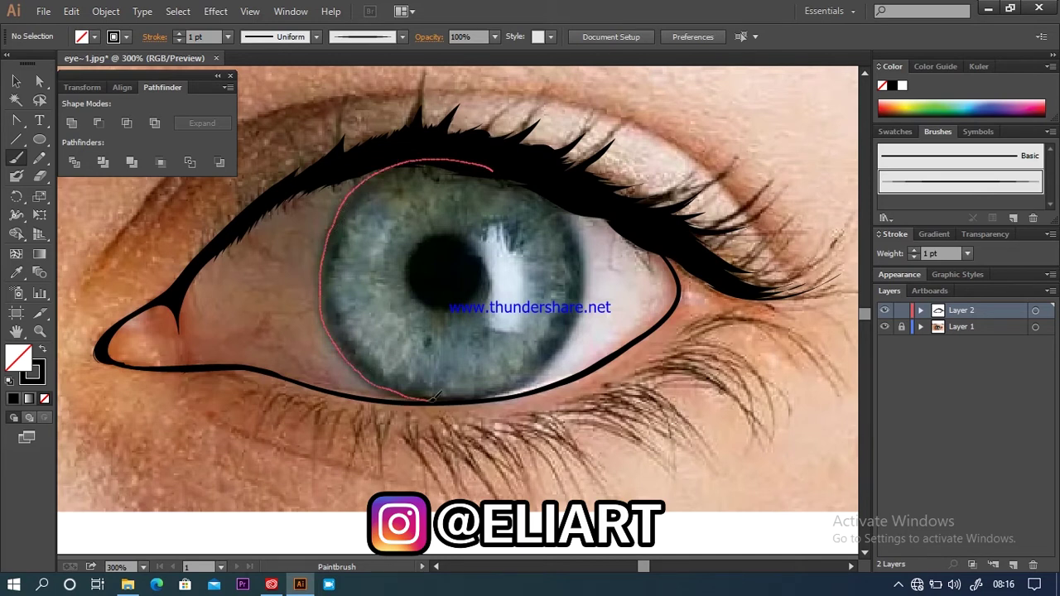
drag(517, 168, 577, 222)
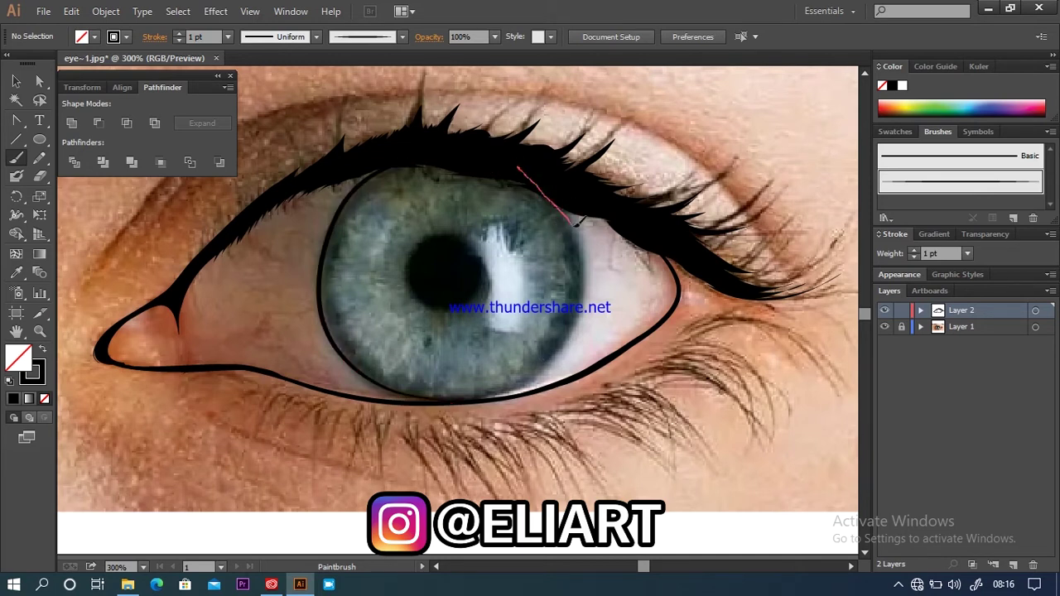
drag(587, 263, 588, 267)
mouse_move(531, 178)
mouse_down()
mouse_move(580, 228)
mouse_move(584, 294)
mouse_move(554, 362)
mouse_up()
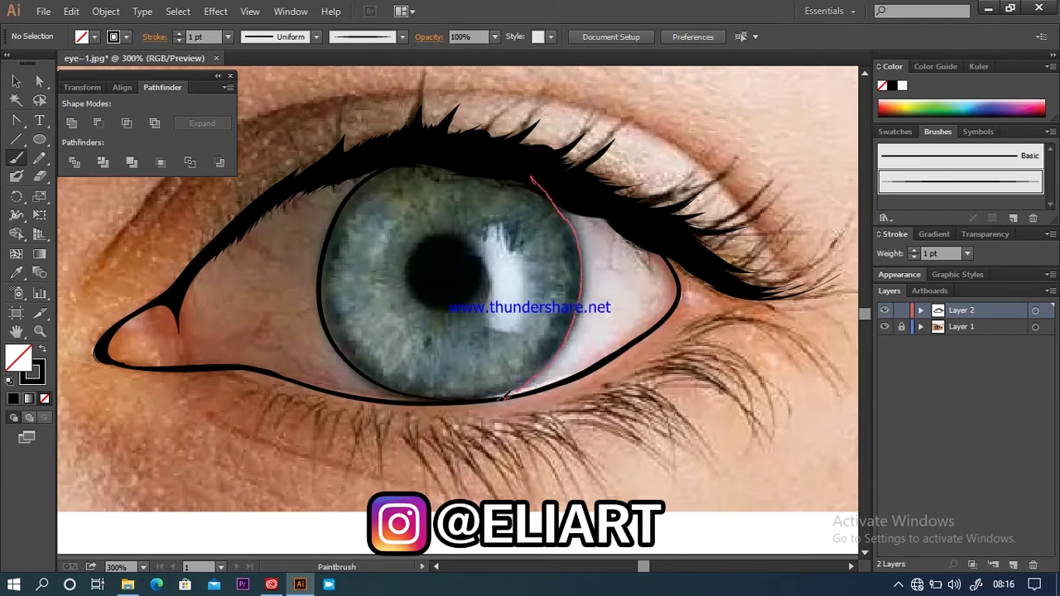
drag(502, 398, 456, 396)
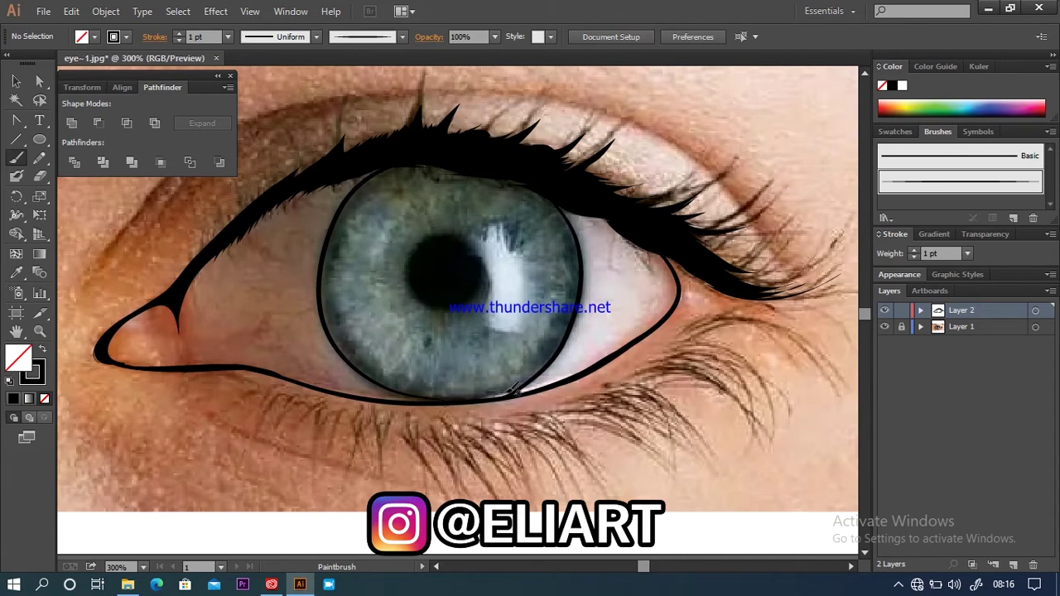
drag(398, 388, 338, 343)
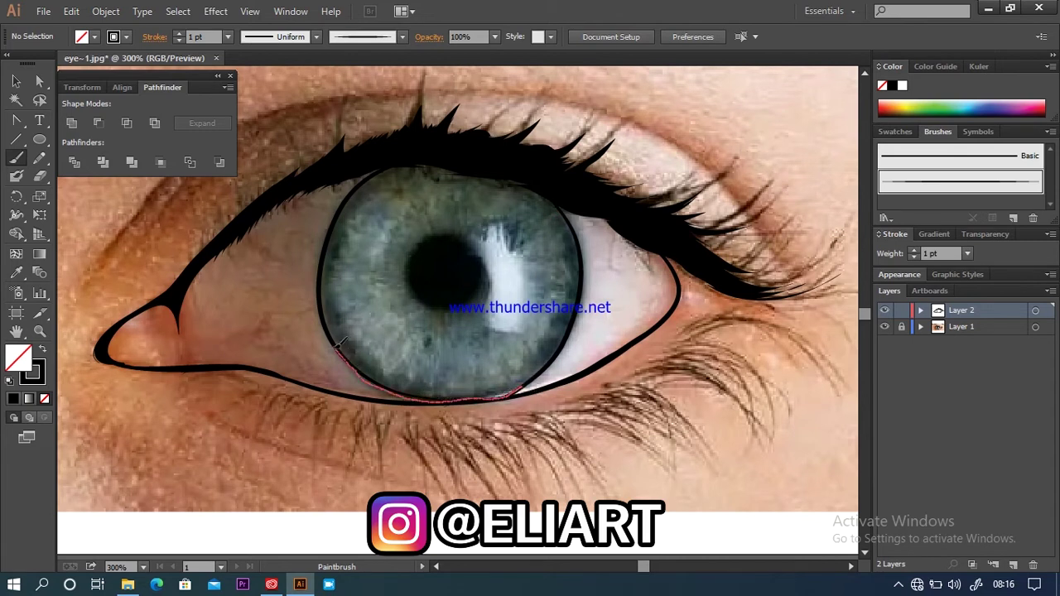
drag(323, 290, 323, 285)
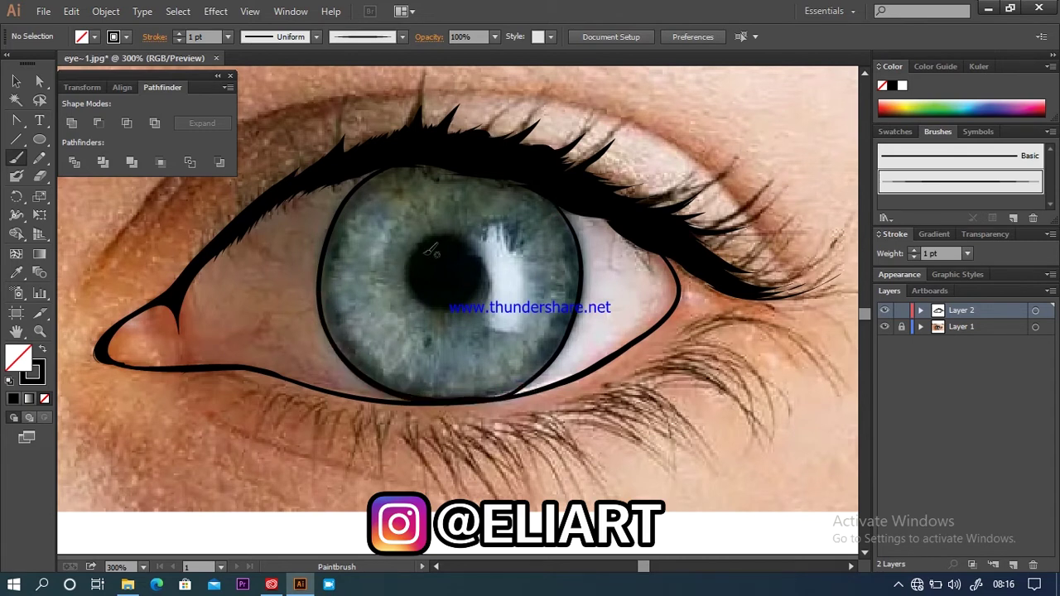
- Pencil-trace the pupil and fill it solid black
click(39, 158)
mouse_move(479, 245)
mouse_down()
mouse_move(430, 227)
mouse_move(479, 241)
mouse_up()
click(43, 355)
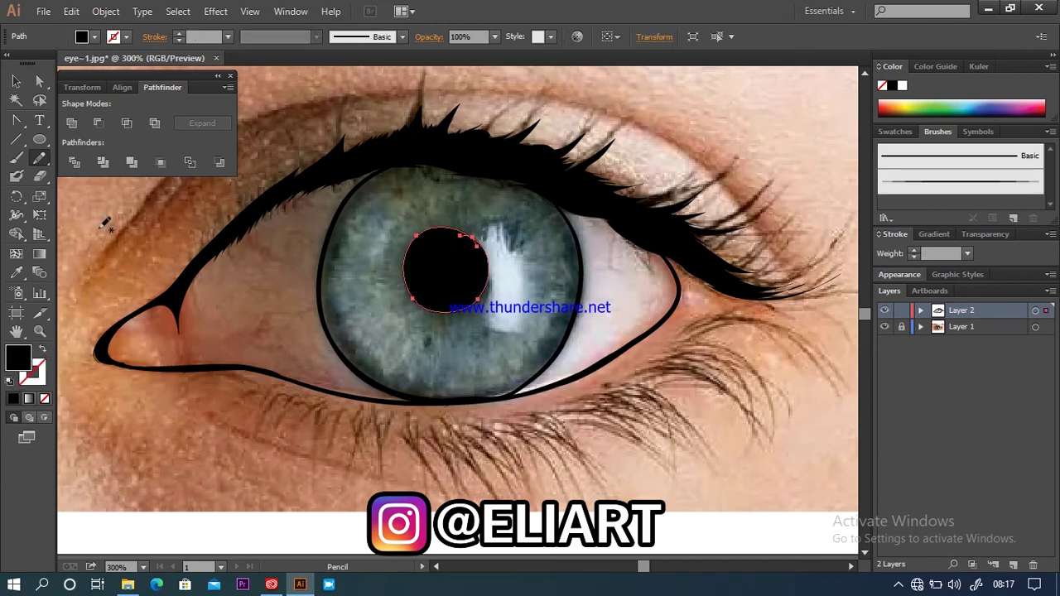
- Set the brush stroke to 0.5 pt and paint fine strokes on the outer upper lashes
click(15, 156)
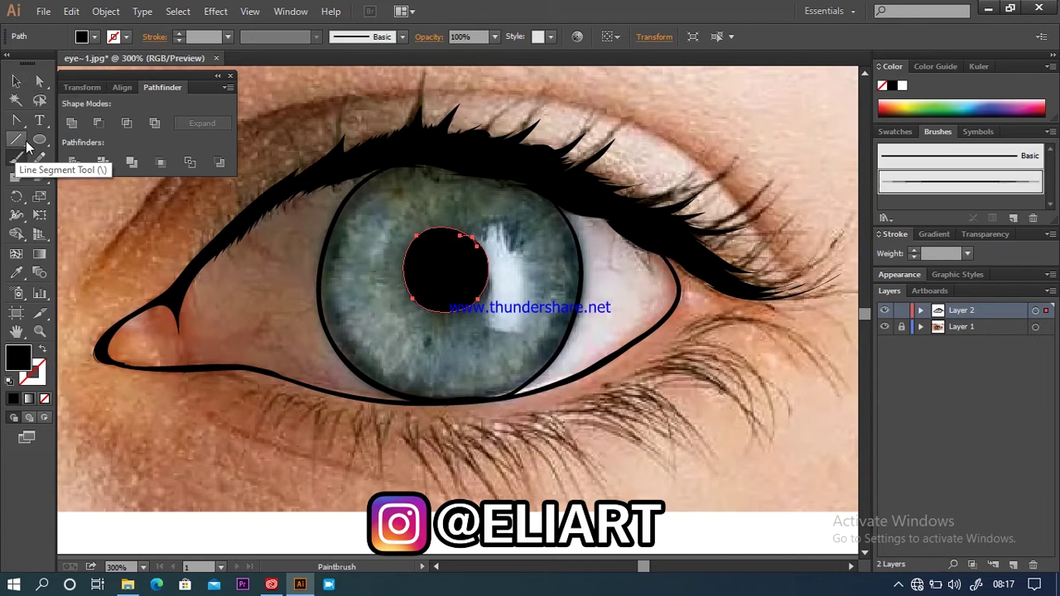
key(ctrl+shift+a)
click(227, 37)
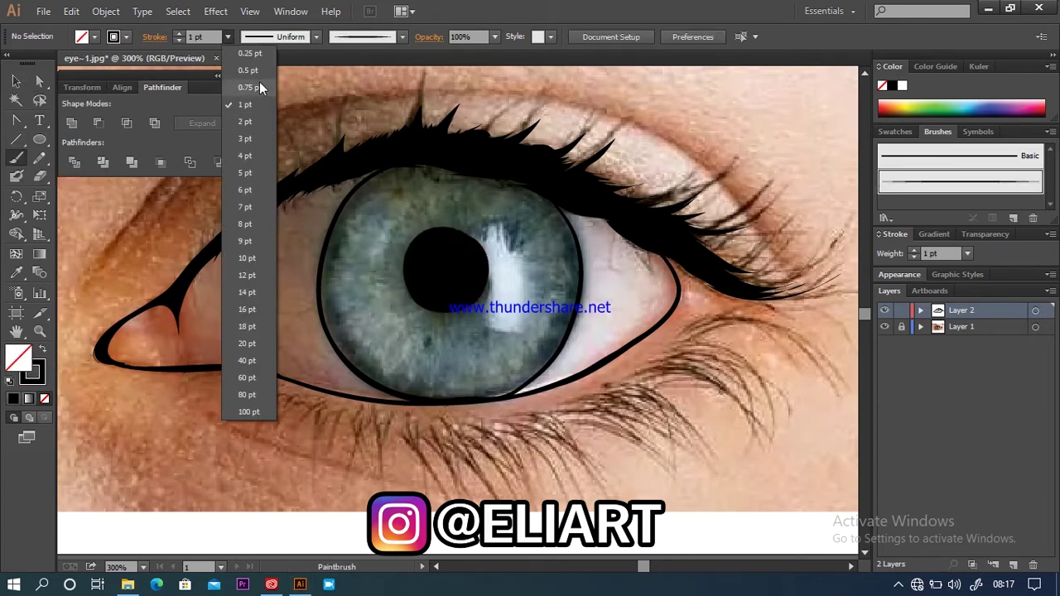
click(248, 70)
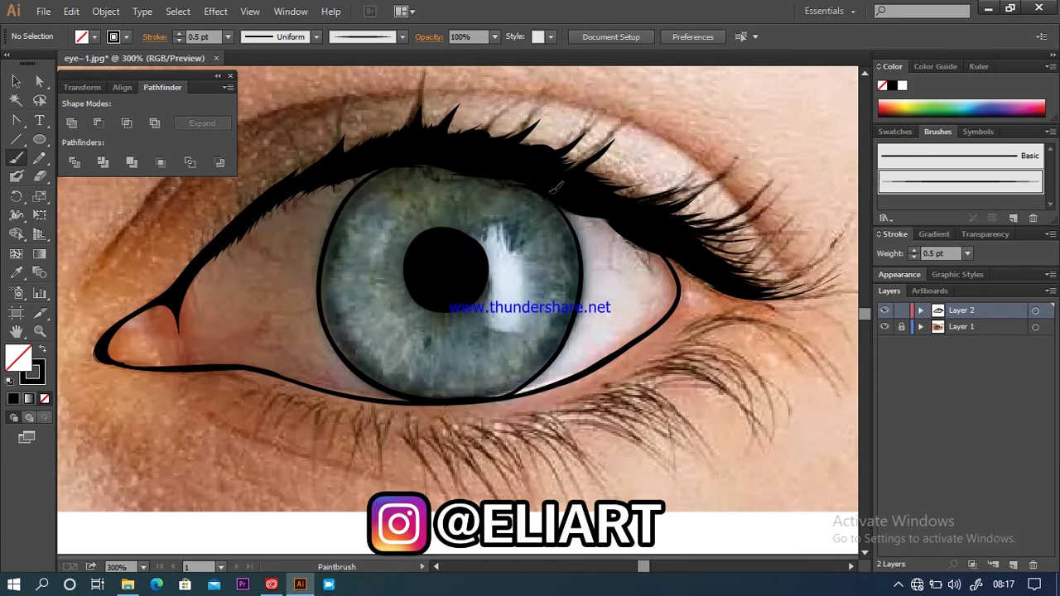
drag(580, 215, 672, 240)
drag(664, 249, 718, 286)
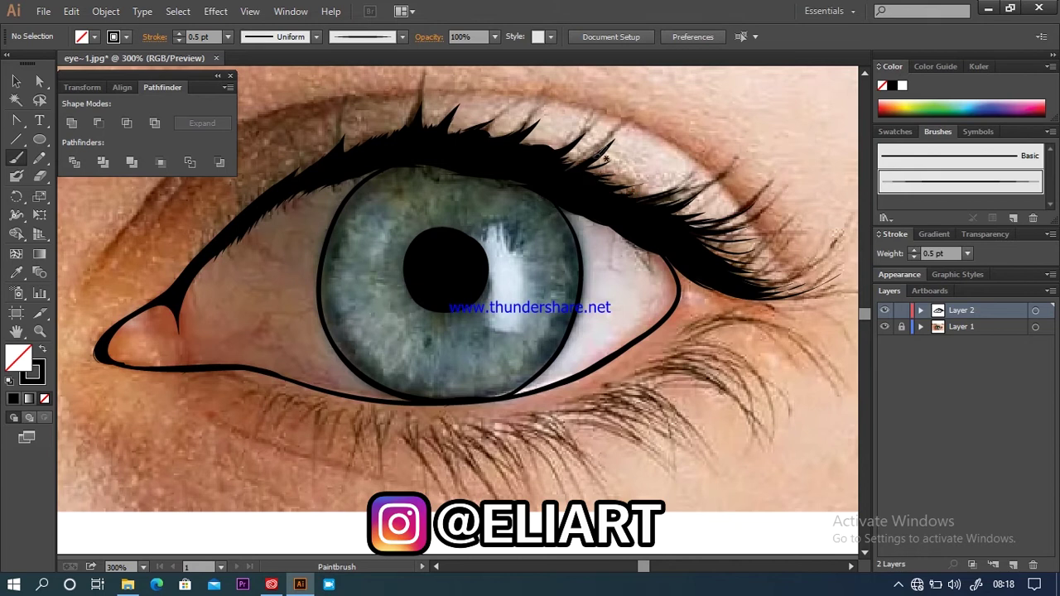
- Check the line art by hiding and reshowing the photo layer, then zoom back in
key(ctrl+1)
click(885, 328)
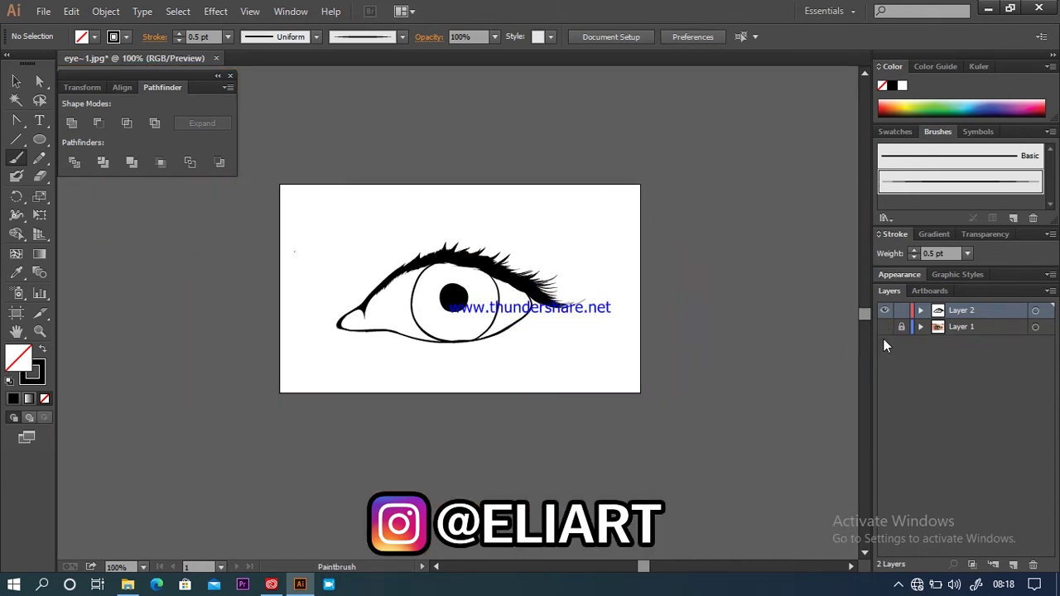
click(885, 327)
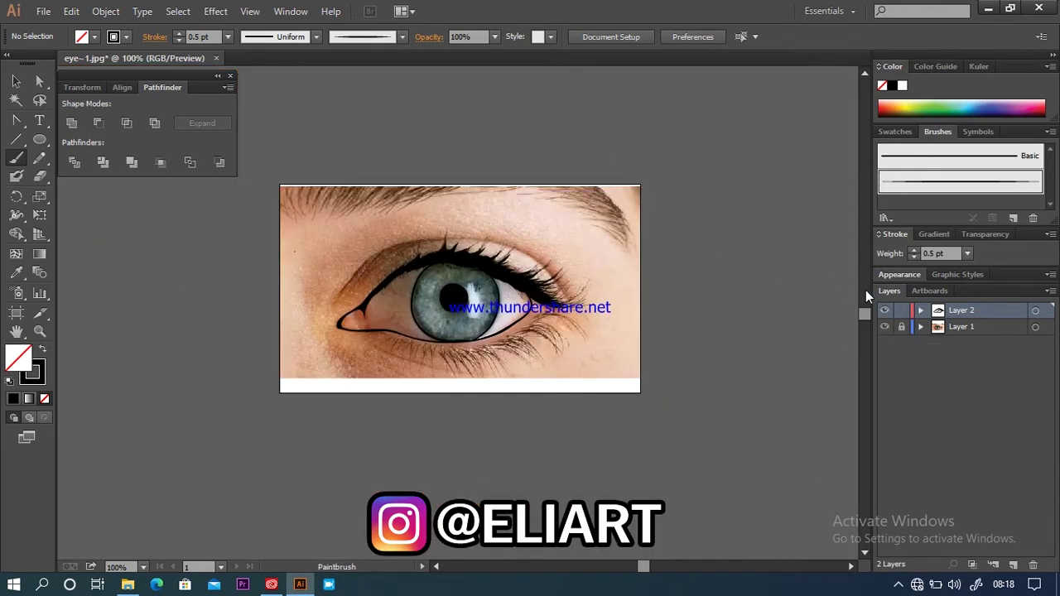
key(ctrl+plus)
key(ctrl+plus)
key(ctrl+plus)
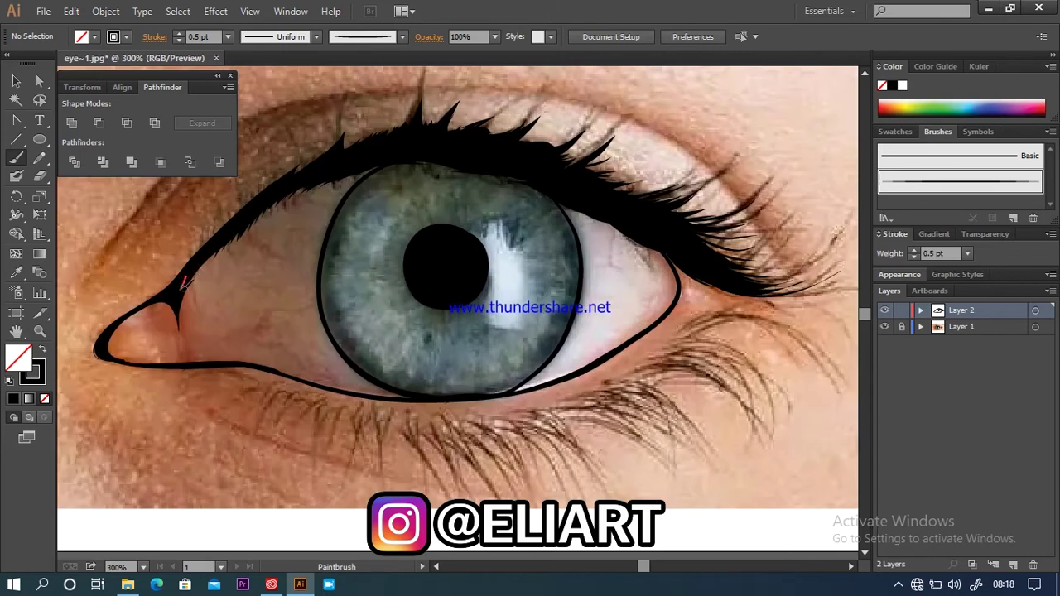
- Raise the brush weight to 1 pt and outline the tear duct at the inner eye corner
drag(235, 360, 236, 361)
click(228, 37)
click(245, 101)
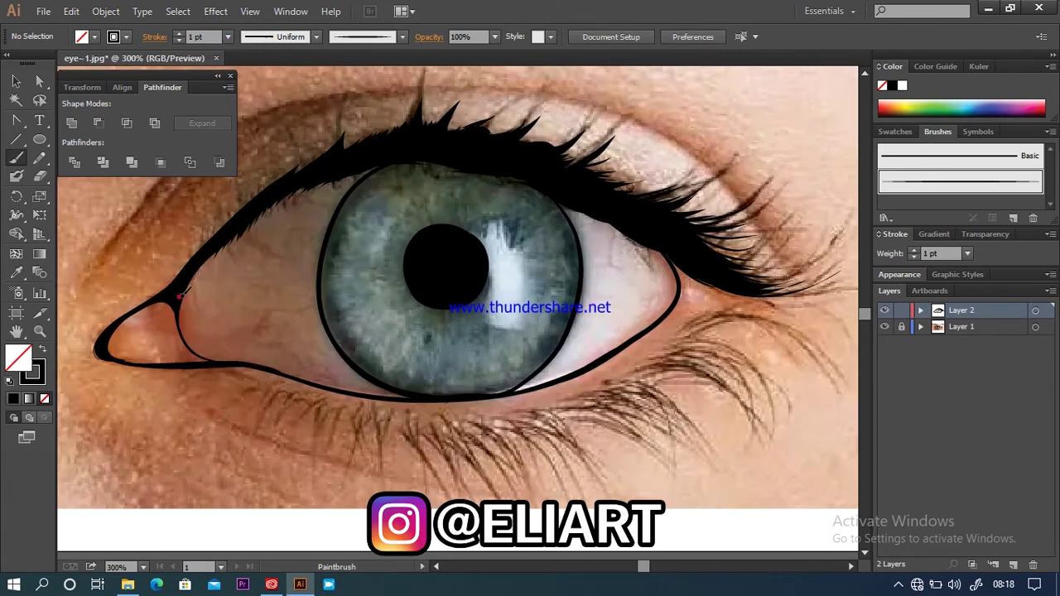
drag(224, 361, 224, 361)
drag(175, 304, 179, 311)
drag(184, 352, 193, 360)
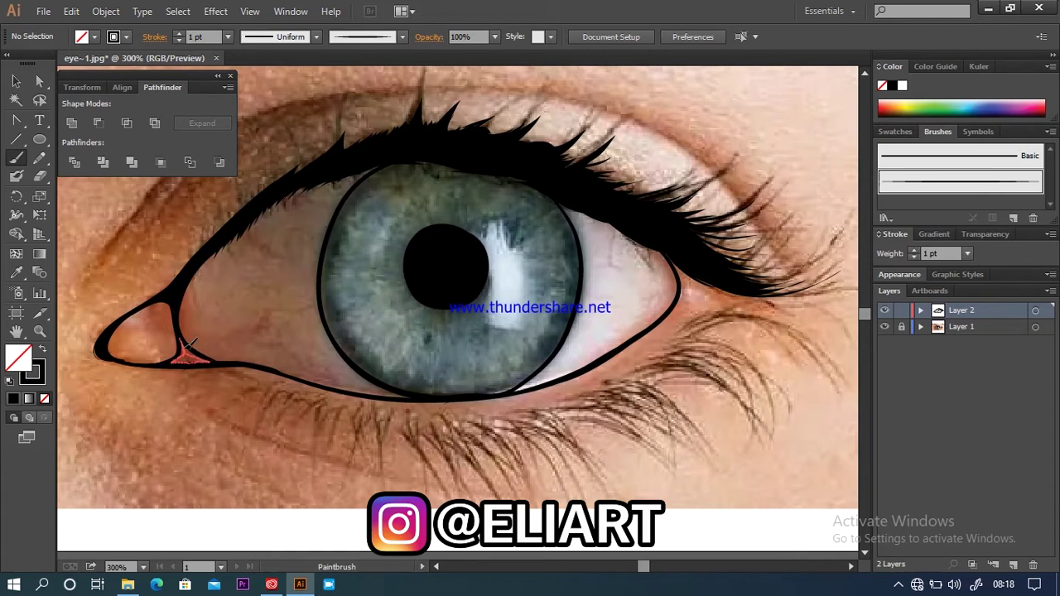
mouse_move(202, 351)
mouse_down()
mouse_move(184, 356)
mouse_move(196, 339)
mouse_up()
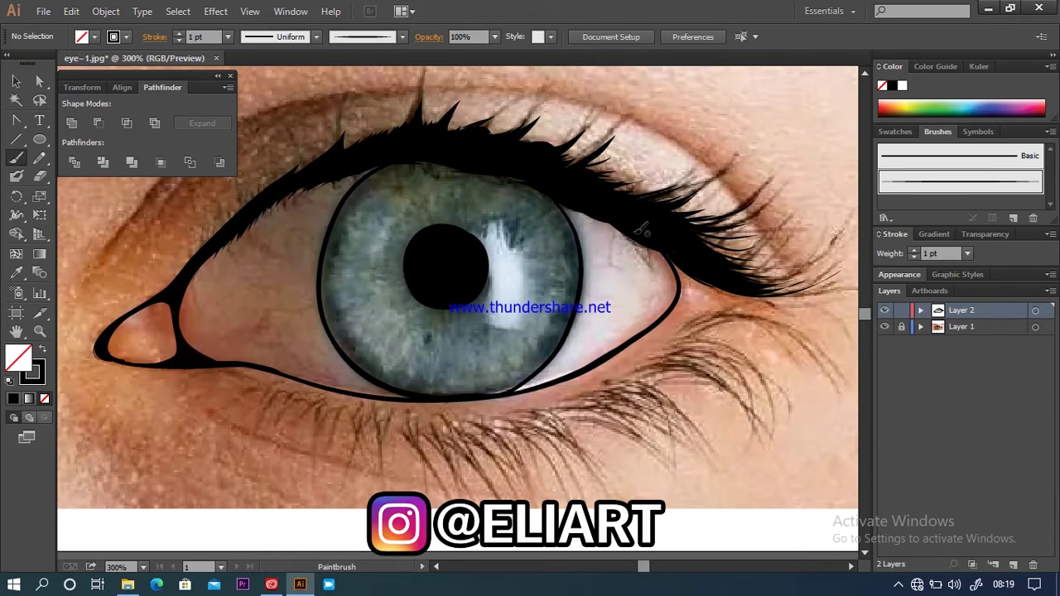
key(ctrl+minus)
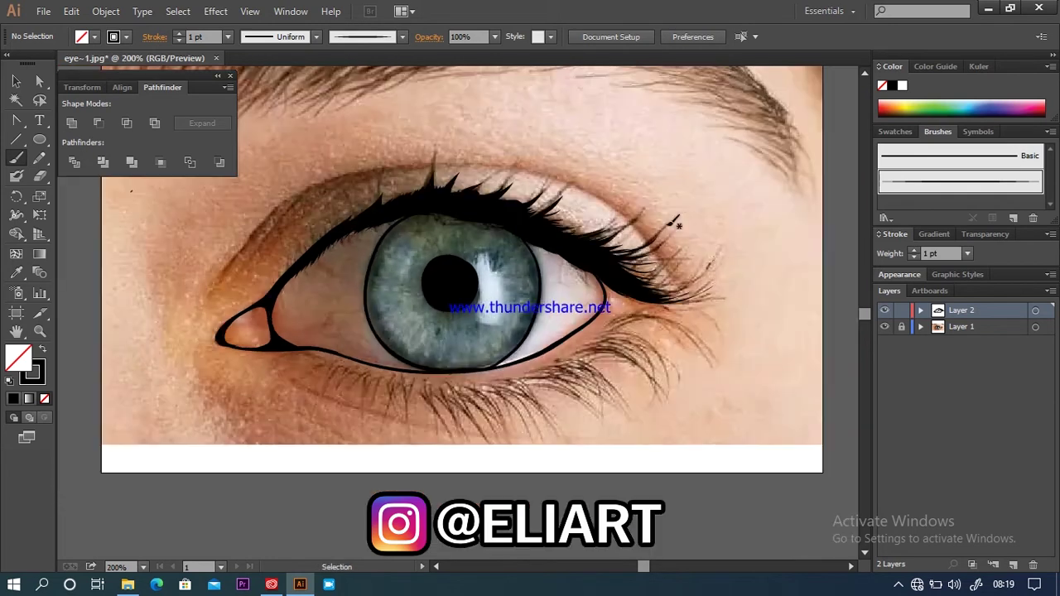
- Paint a 0.5 pt crease line following the upper eyelid above the lashes
click(227, 37)
click(241, 78)
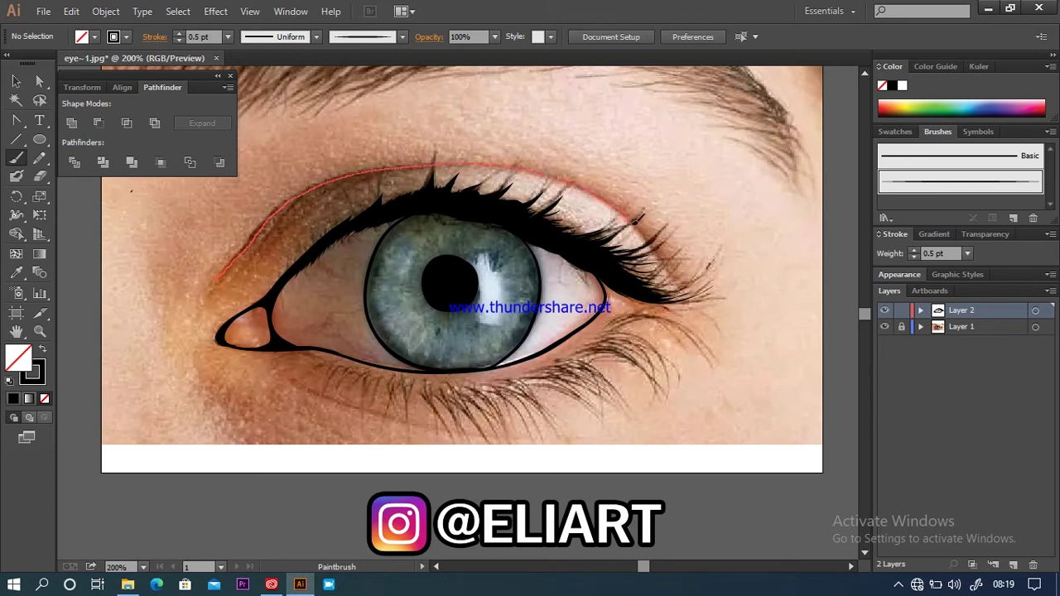
drag(681, 284, 668, 273)
drag(244, 258, 276, 229)
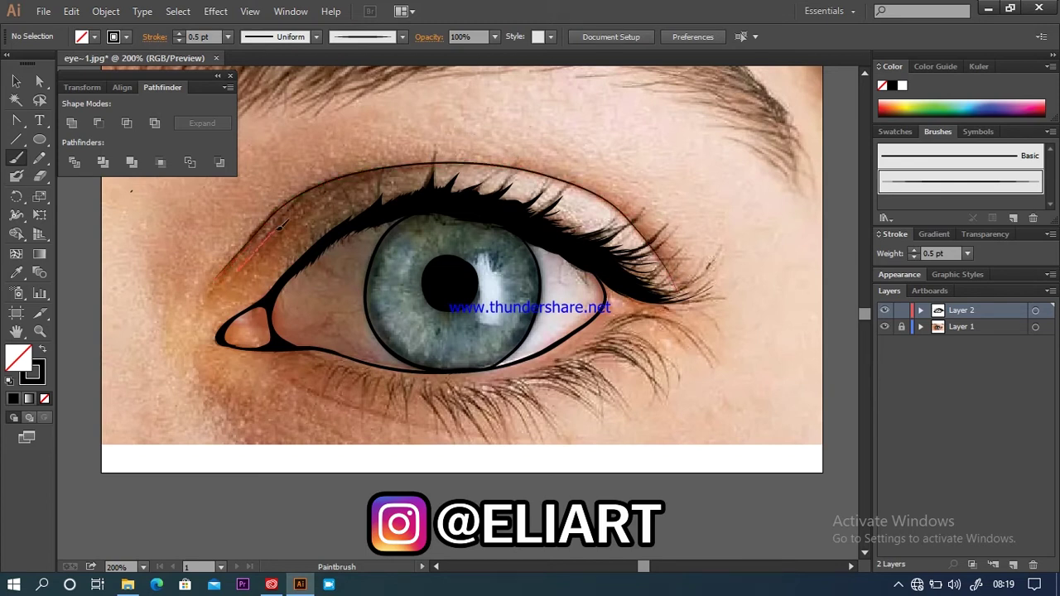
drag(404, 161, 401, 158)
scroll(865, 318, down, 5)
scroll(860, 307, up, 2)
- Paint short lower lashes from the inner corner, beneath the iris, toward the outer corner
key(ctrl+plus)
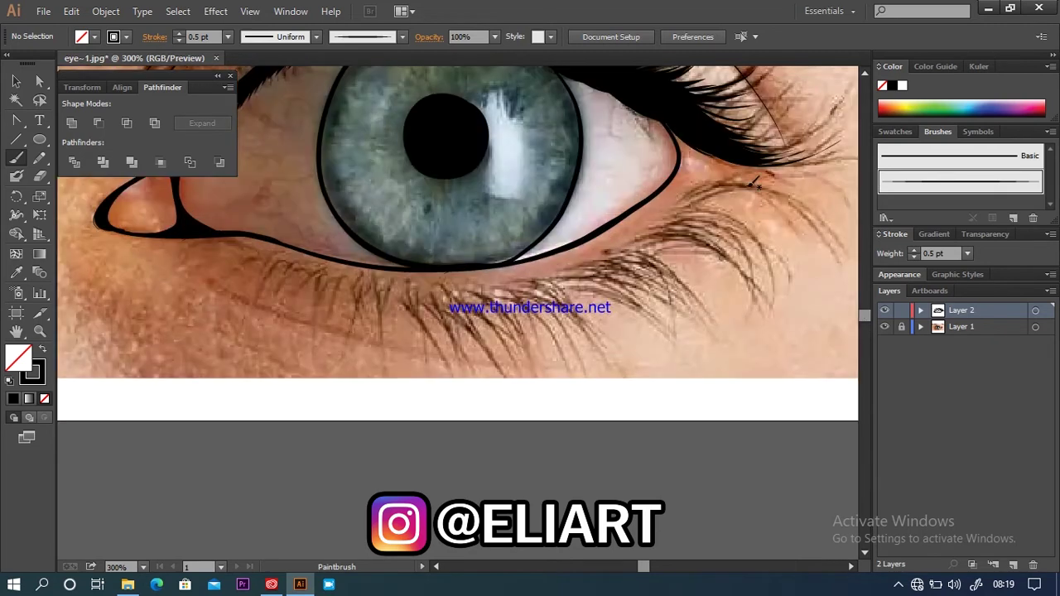
mouse_move(252, 244)
mouse_down()
mouse_move(220, 251)
mouse_move(226, 275)
mouse_up()
mouse_move(299, 250)
mouse_down()
mouse_move(257, 290)
mouse_move(276, 294)
mouse_up()
mouse_move(323, 265)
mouse_down()
mouse_move(302, 296)
mouse_move(332, 319)
mouse_up()
mouse_move(360, 278)
mouse_down()
mouse_move(352, 321)
mouse_move(364, 318)
mouse_up()
mouse_move(371, 278)
mouse_down()
mouse_move(372, 326)
mouse_move(393, 336)
mouse_up()
mouse_move(399, 280)
mouse_down()
mouse_move(411, 331)
mouse_move(436, 355)
mouse_move(439, 334)
mouse_move(454, 348)
mouse_up()
drag(436, 277, 469, 339)
mouse_move(444, 279)
mouse_down()
mouse_move(479, 351)
mouse_move(501, 345)
mouse_move(513, 355)
mouse_up()
mouse_move(485, 288)
mouse_down()
mouse_move(553, 343)
mouse_move(578, 335)
mouse_up()
- Add curved lashes at the outer eye corner and darker lashes just below it
drag(686, 192, 812, 222)
drag(681, 195, 827, 238)
mouse_move(698, 179)
mouse_down()
mouse_move(821, 218)
mouse_move(737, 196)
mouse_up()
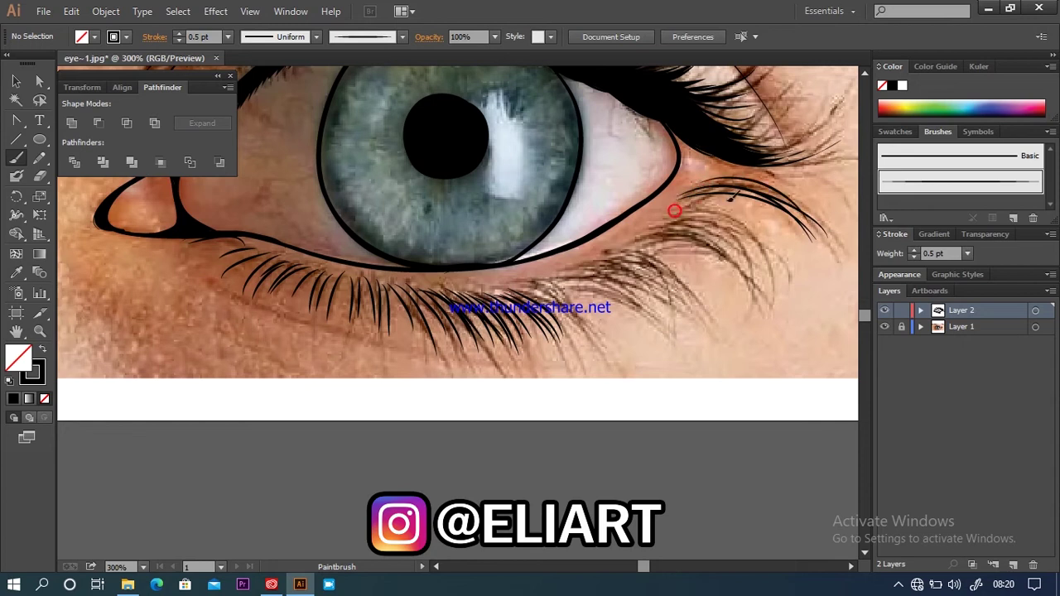
mouse_move(674, 209)
mouse_down()
mouse_move(755, 193)
mouse_move(760, 267)
mouse_up()
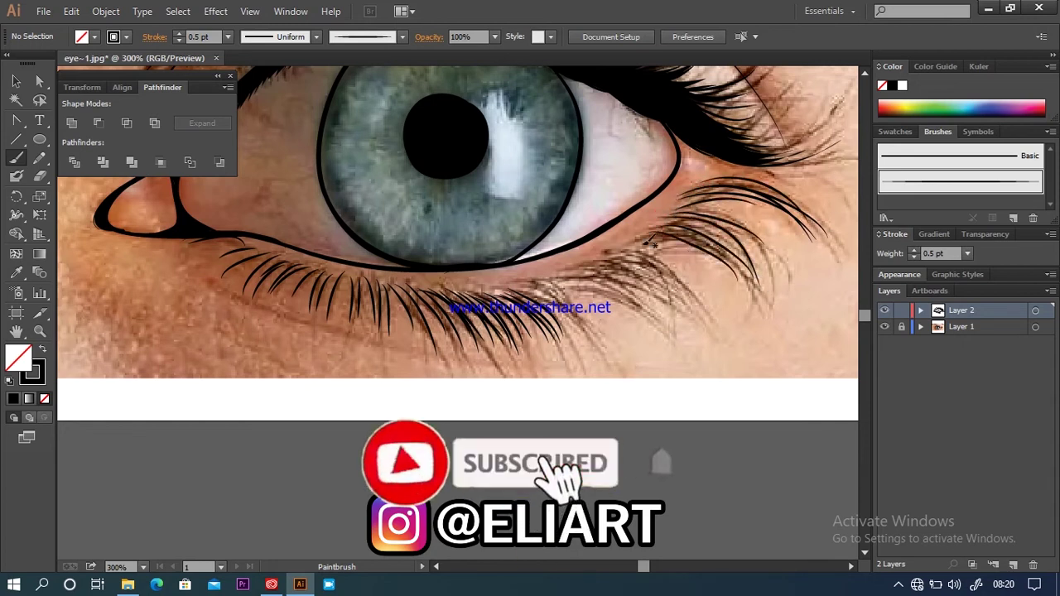
drag(625, 253, 696, 238)
drag(613, 253, 693, 311)
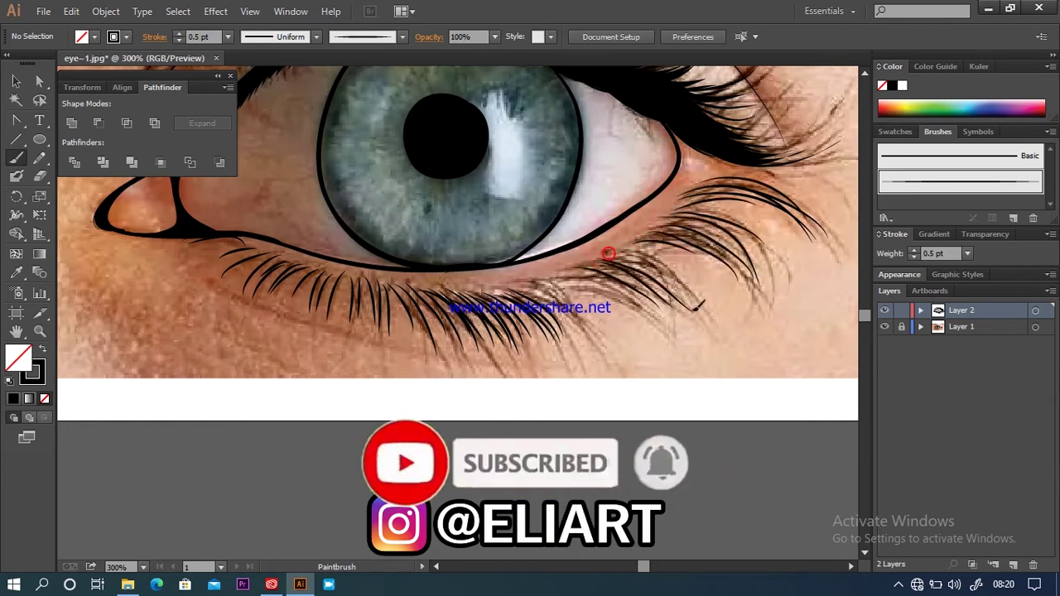
drag(620, 247, 696, 292)
- Fill in extra lower lashes near the outer side, outer corner and inner corner
drag(580, 272, 620, 305)
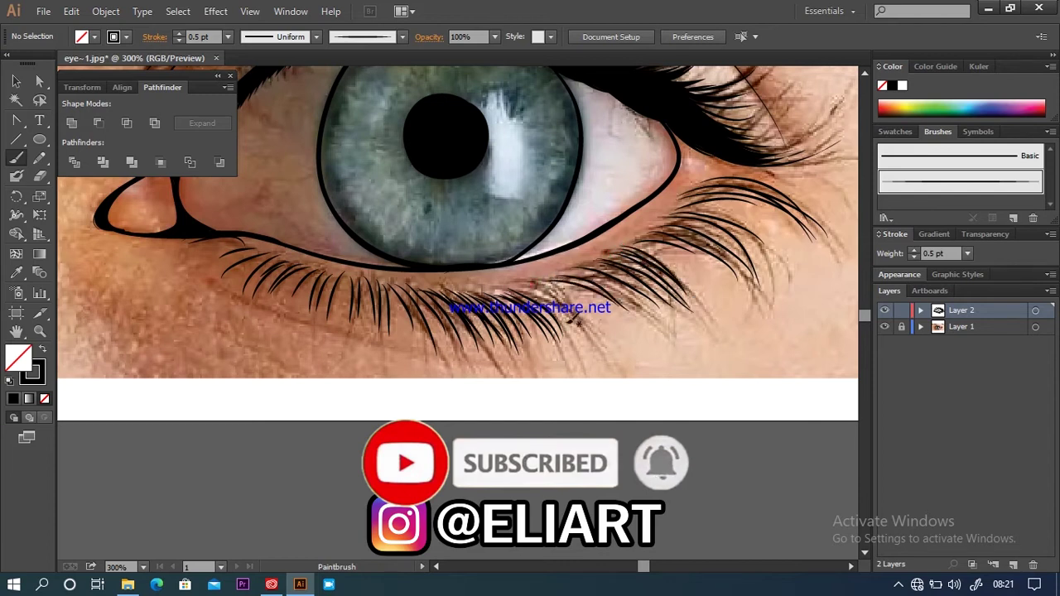
drag(546, 278, 593, 331)
drag(634, 253, 746, 238)
mouse_move(667, 249)
mouse_down()
mouse_move(718, 211)
mouse_move(750, 253)
mouse_up()
drag(700, 215, 779, 186)
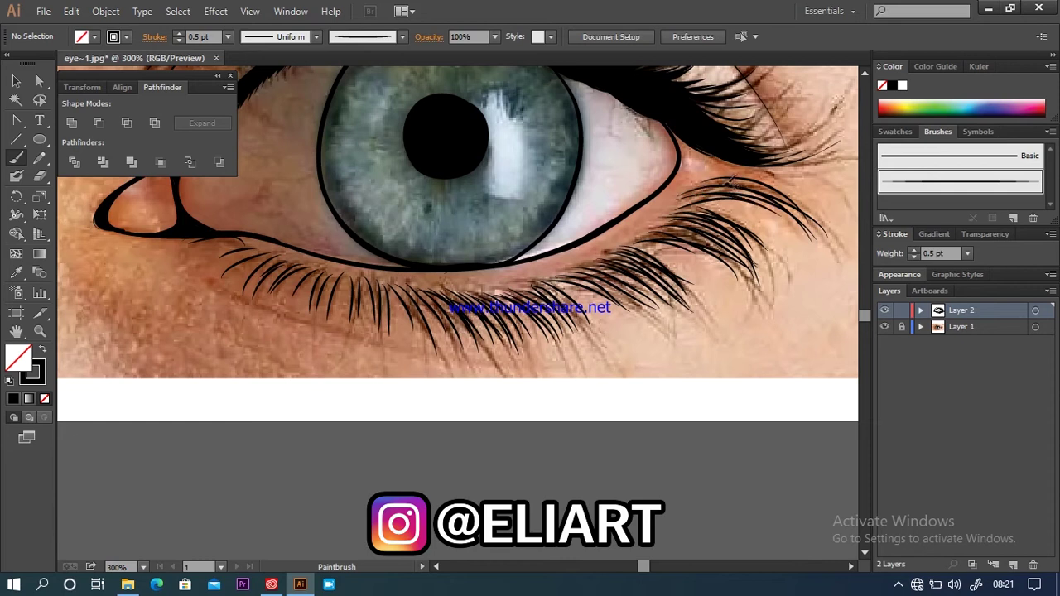
drag(705, 147, 788, 152)
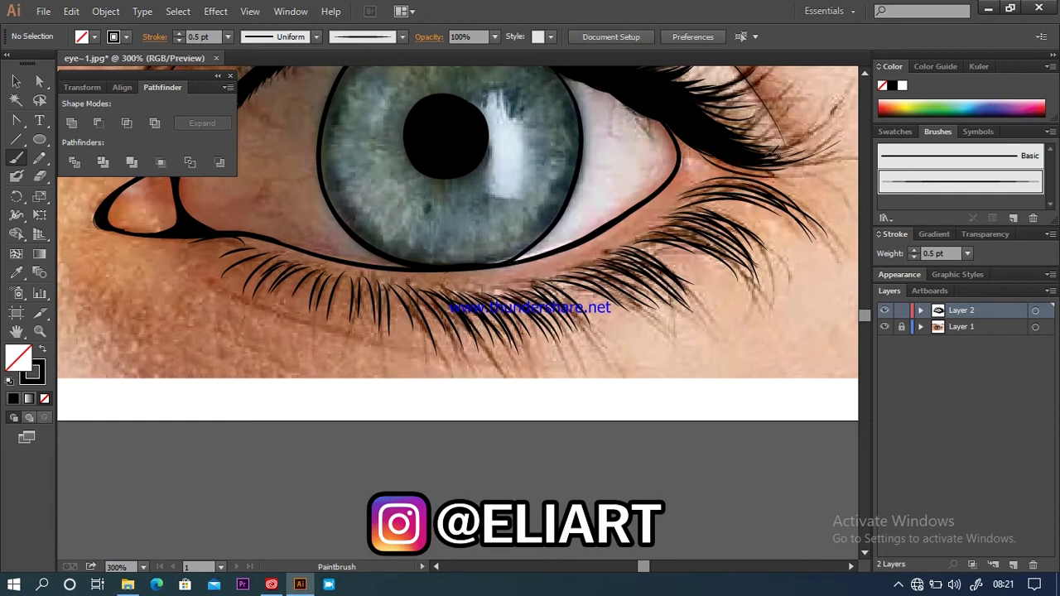
mouse_move(220, 257)
mouse_down()
mouse_move(274, 247)
mouse_move(326, 271)
mouse_up()
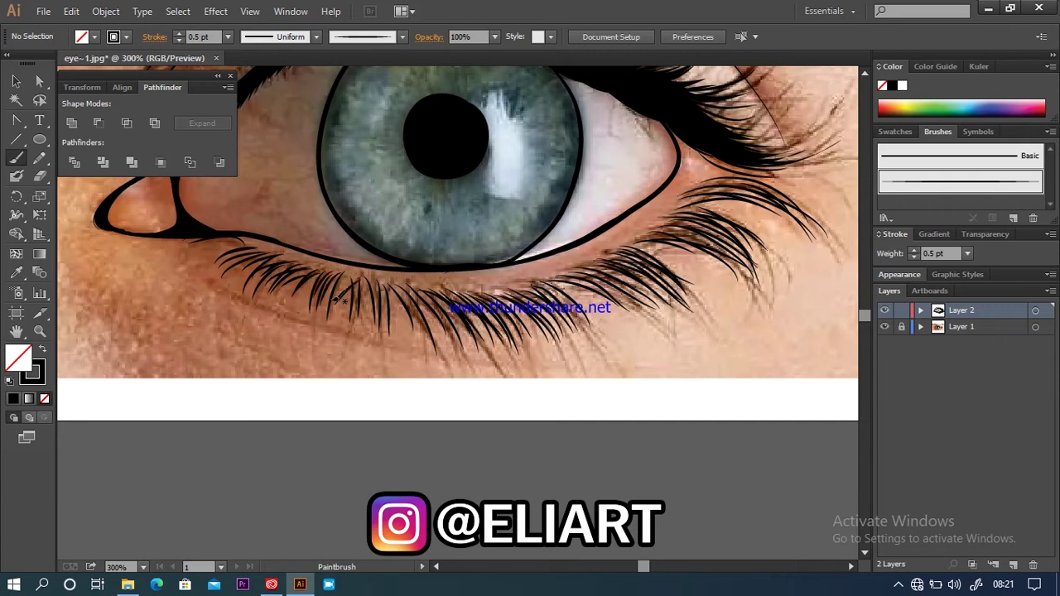
- Check the lashes with the photo layer hidden, then zoom in on the iris
key(ctrl+minus)
key(ctrl+minus)
click(885, 327)
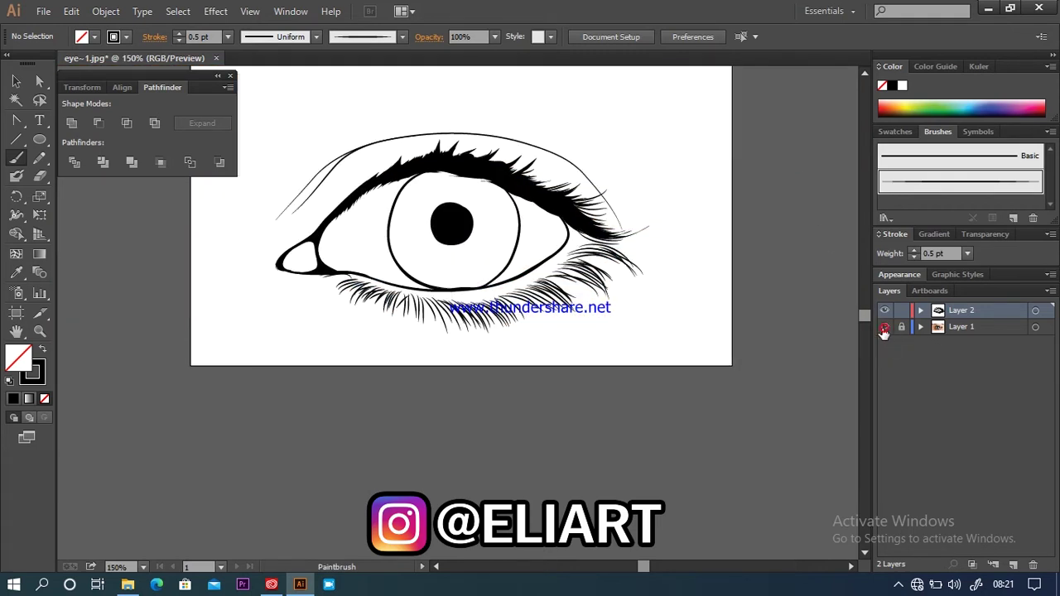
click(885, 327)
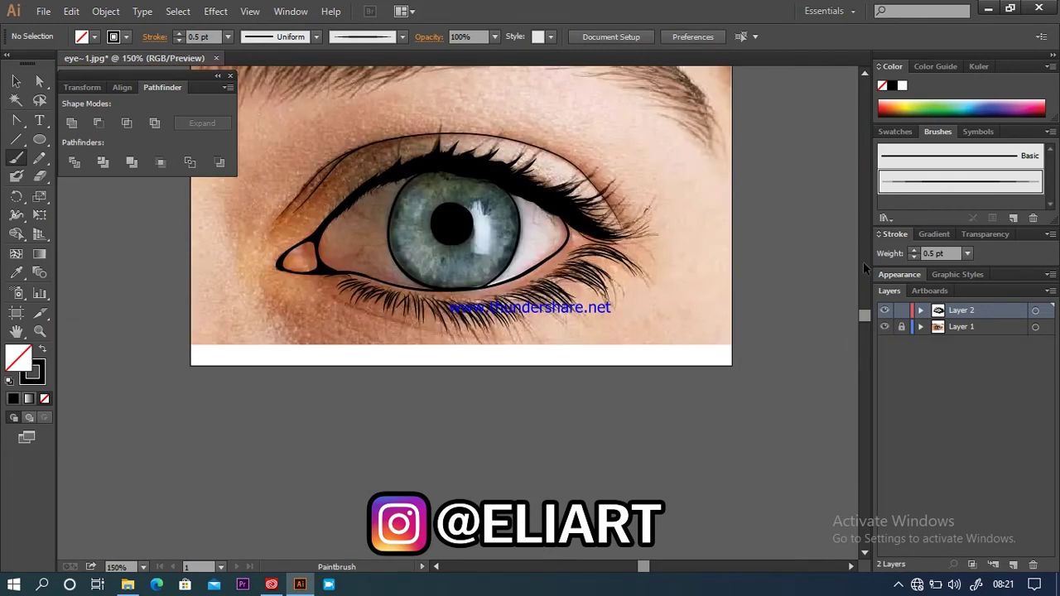
key(ctrl+plus)
key(ctrl+plus)
key(ctrl+plus)
scroll(456, 290, up, 5)
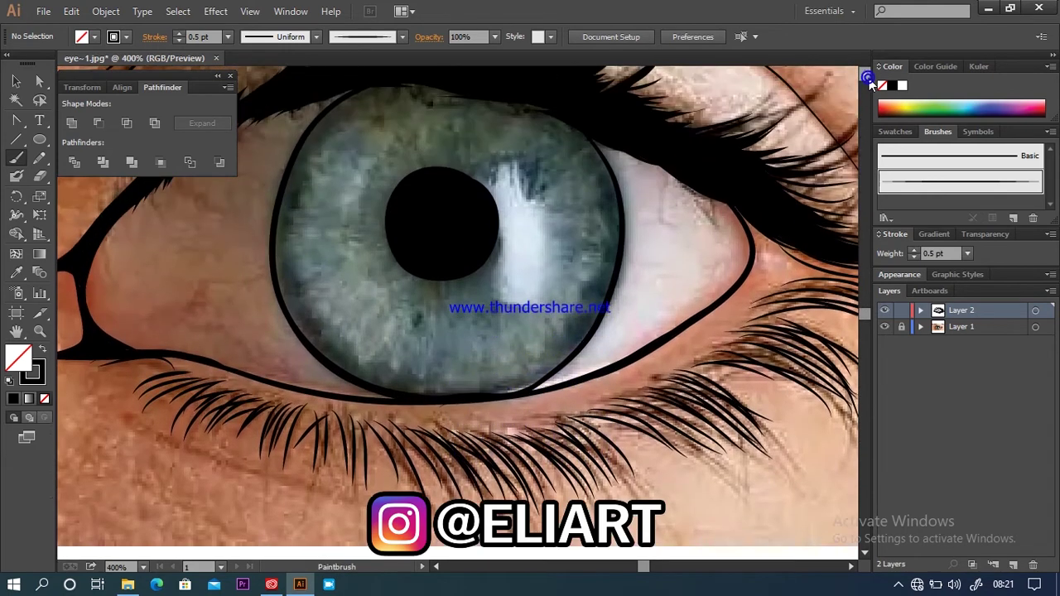
- Pencil a closed ring around the iris edge and fill it solid black
click(39, 158)
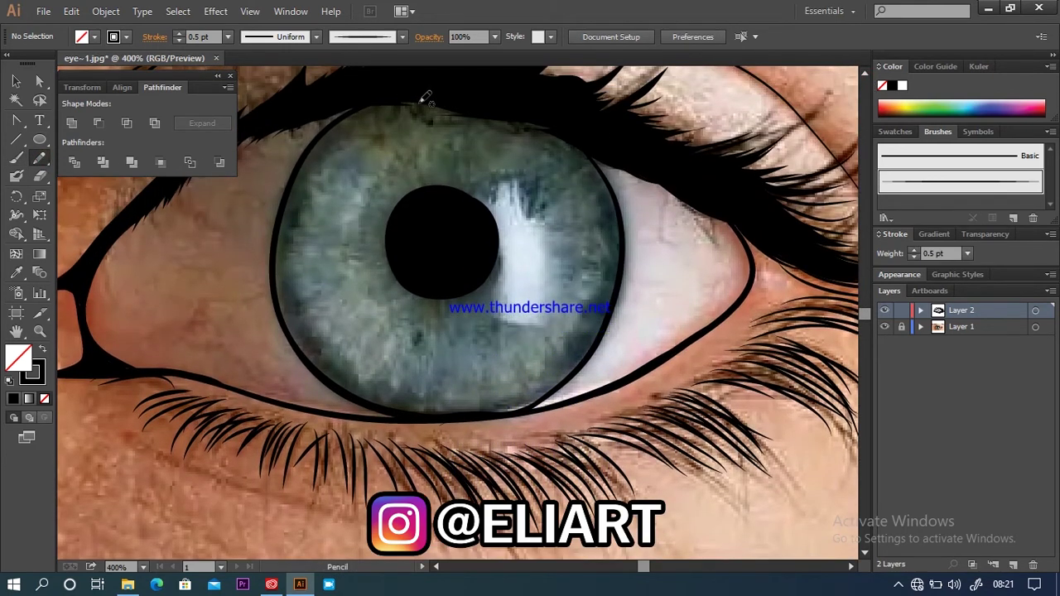
drag(423, 96, 274, 222)
mouse_move(275, 221)
mouse_down()
mouse_move(403, 415)
mouse_move(523, 409)
mouse_move(609, 342)
mouse_move(631, 282)
mouse_move(612, 176)
mouse_up()
drag(566, 120, 454, 102)
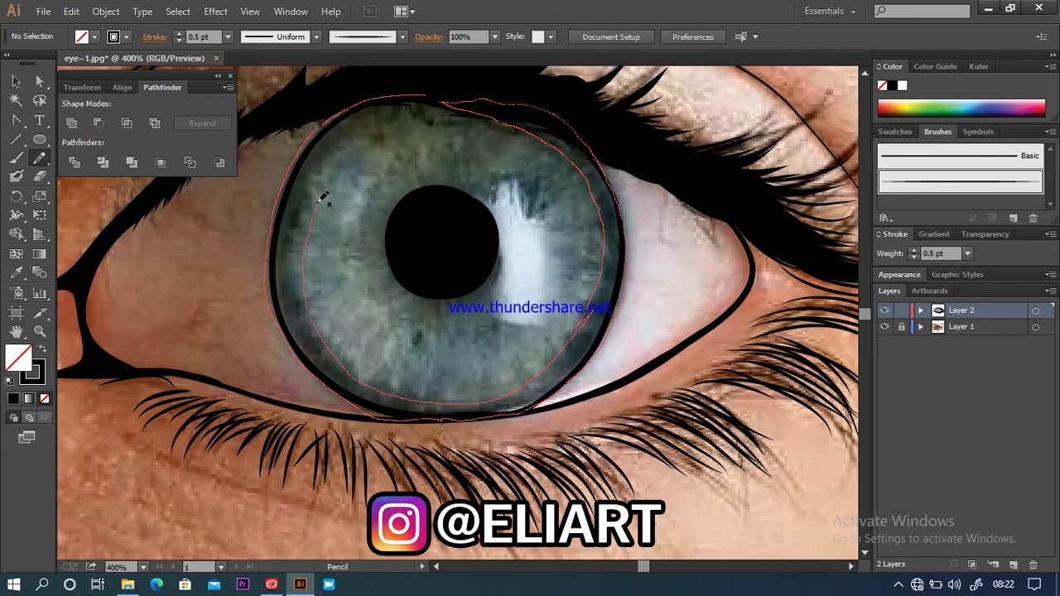
drag(360, 145, 431, 96)
click(42, 349)
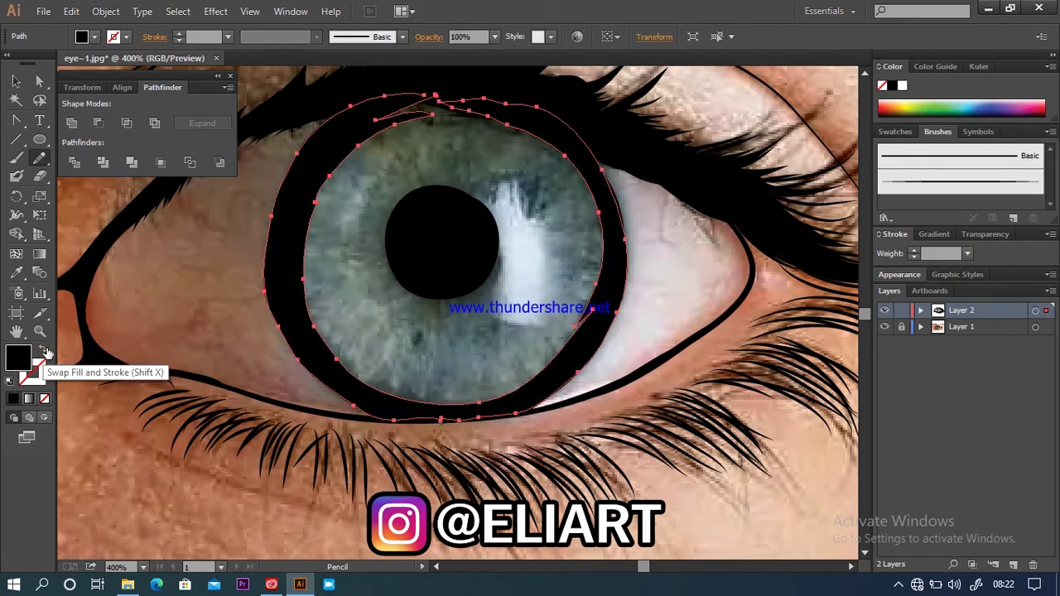
- Patch a gap in the iris ring near the top and deselect it
click(16, 83)
key(ctrl+shift+a)
click(39, 157)
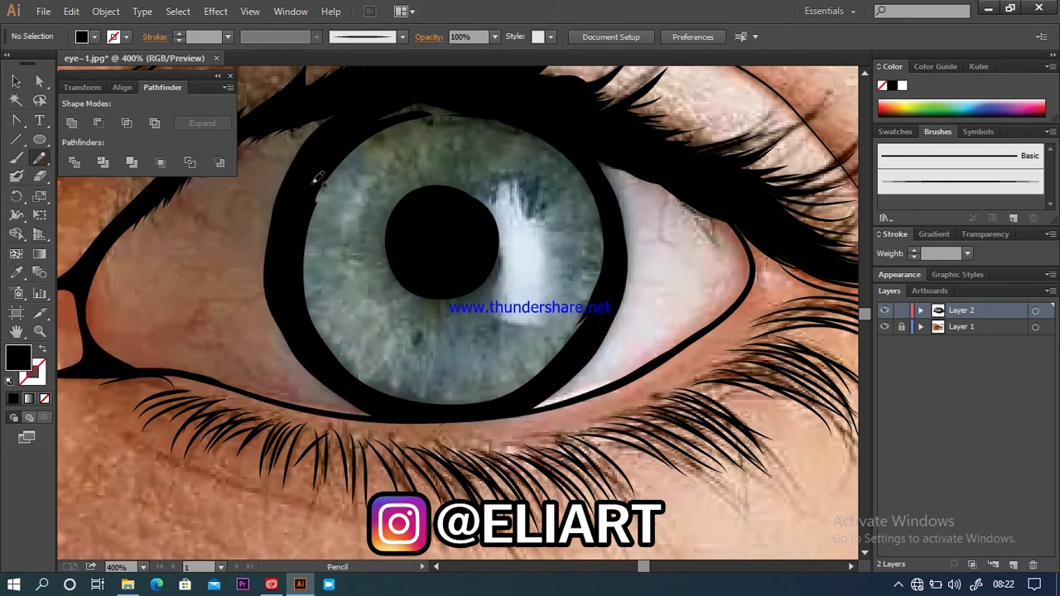
drag(393, 122, 331, 141)
click(16, 81)
key(ctrl+shift+a)
key(ctrl+minus)
key(ctrl+minus)
key(ctrl+minus)
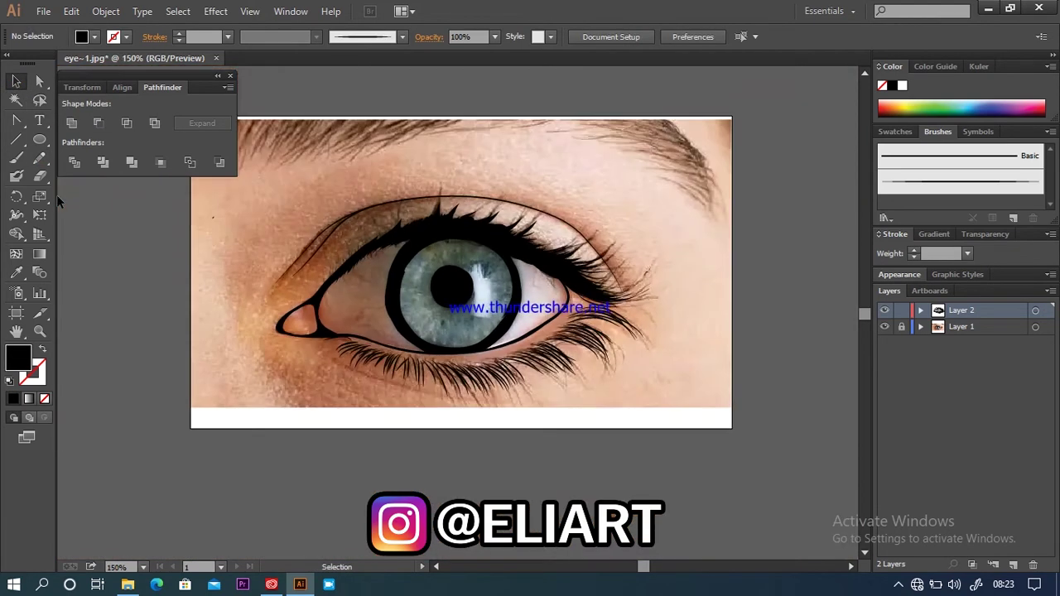
- Hide the photo layer to review the line art, then show it again
click(885, 328)
key(ctrl+minus)
key(ctrl+minus)
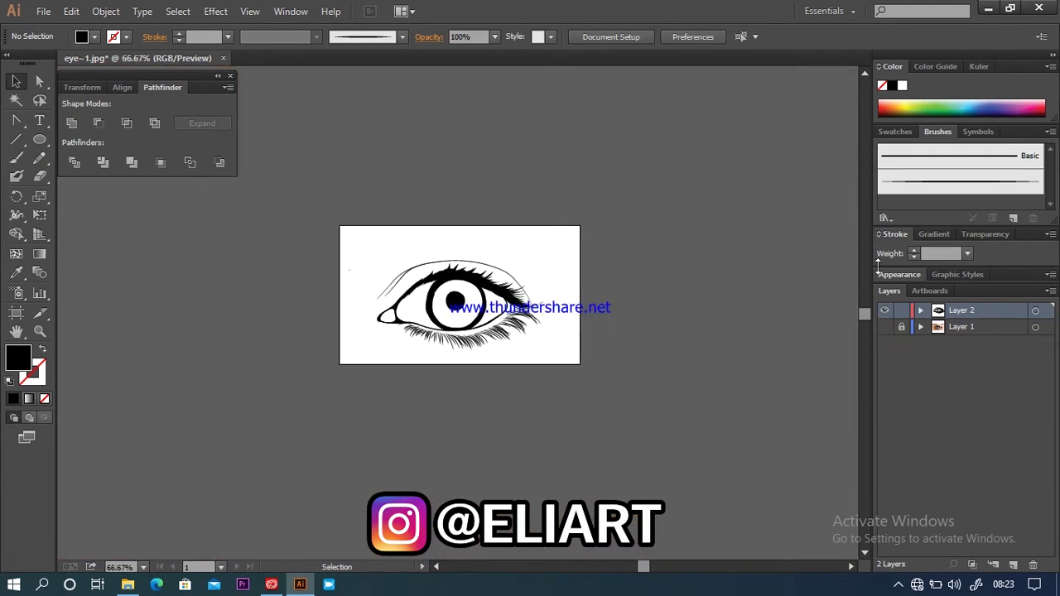
key(ctrl+plus)
key(ctrl+plus)
key(ctrl+plus)
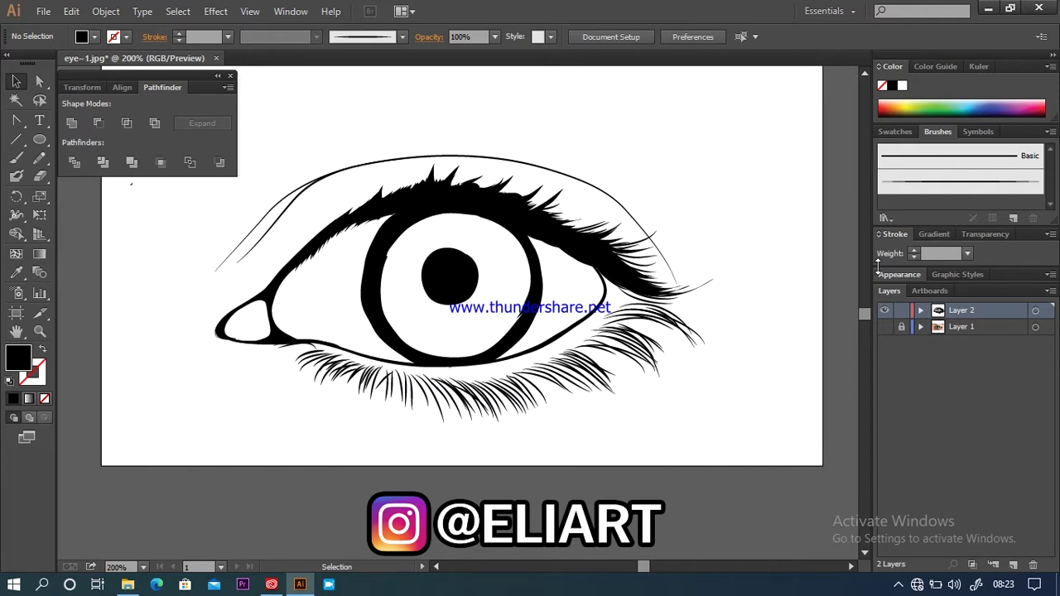
click(884, 326)
- Brush a thin black line beneath the lower lashes and check it without the photo
key(b)
key(shift+x)
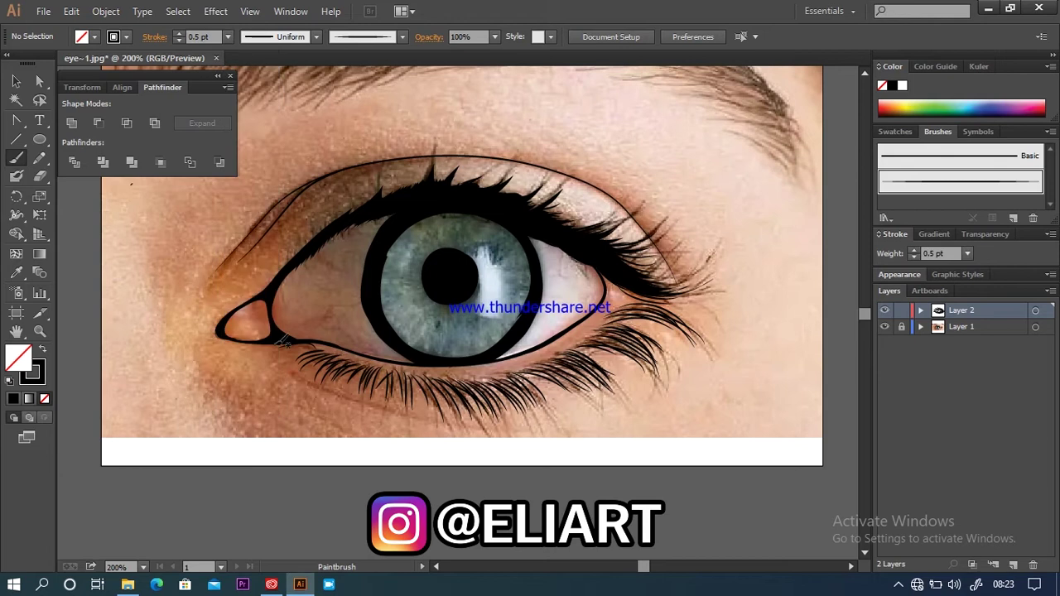
drag(419, 420, 480, 426)
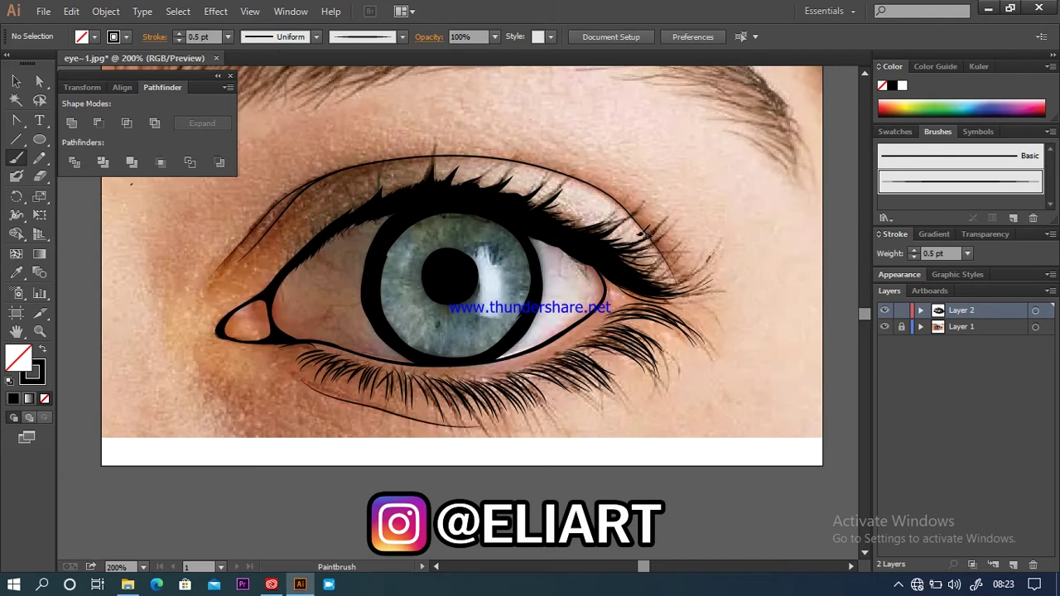
click(885, 328)
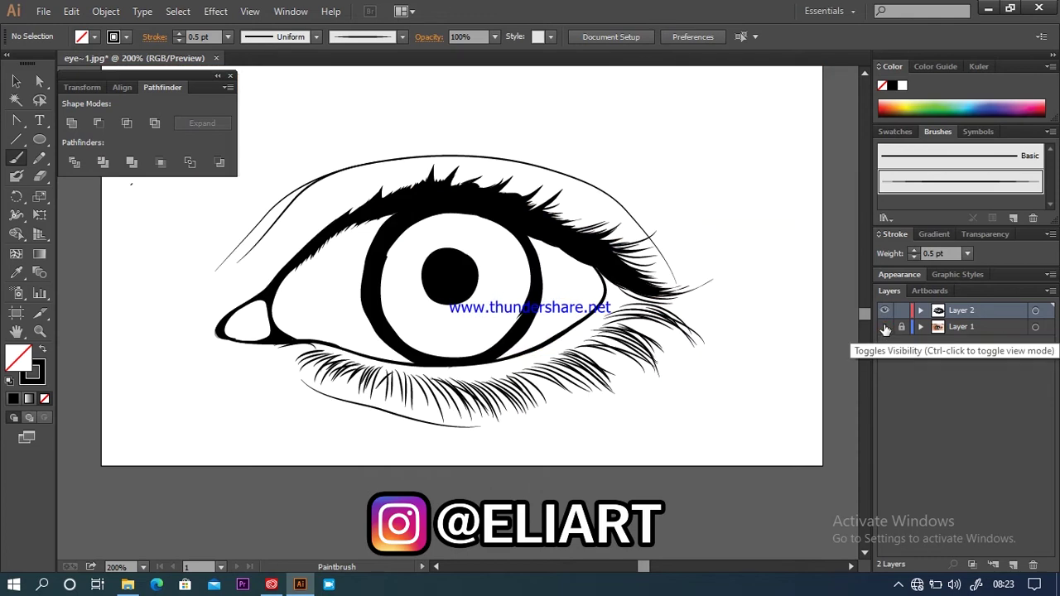
click(885, 328)
key(ctrl+plus)
click(40, 160)
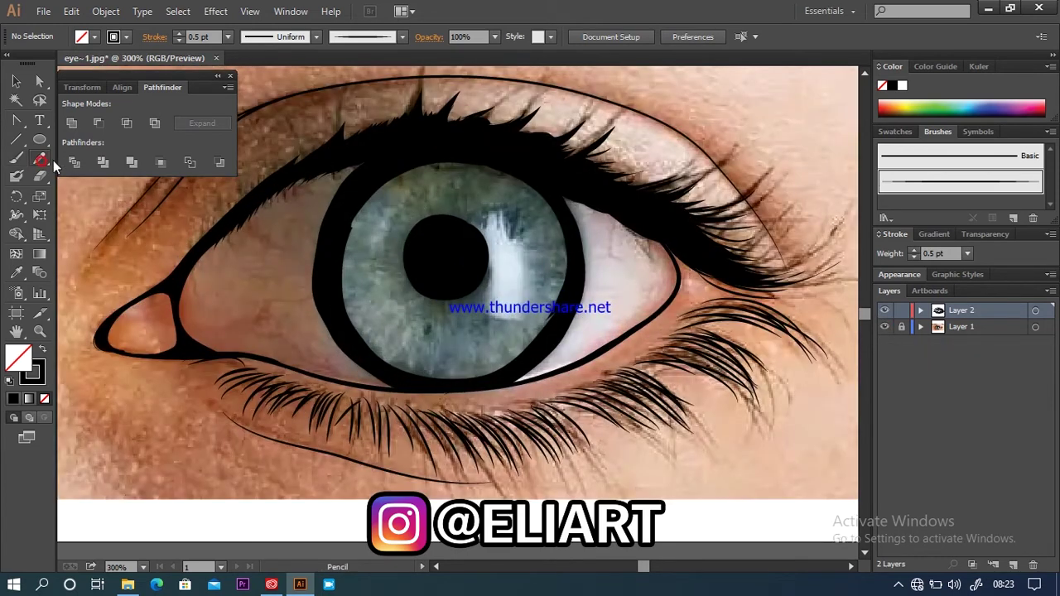
- Pencil an extra lash shape along the outer upper lashes and fill it black
mouse_move(592, 181)
mouse_down()
mouse_move(640, 176)
mouse_move(657, 196)
mouse_up()
drag(669, 219, 732, 221)
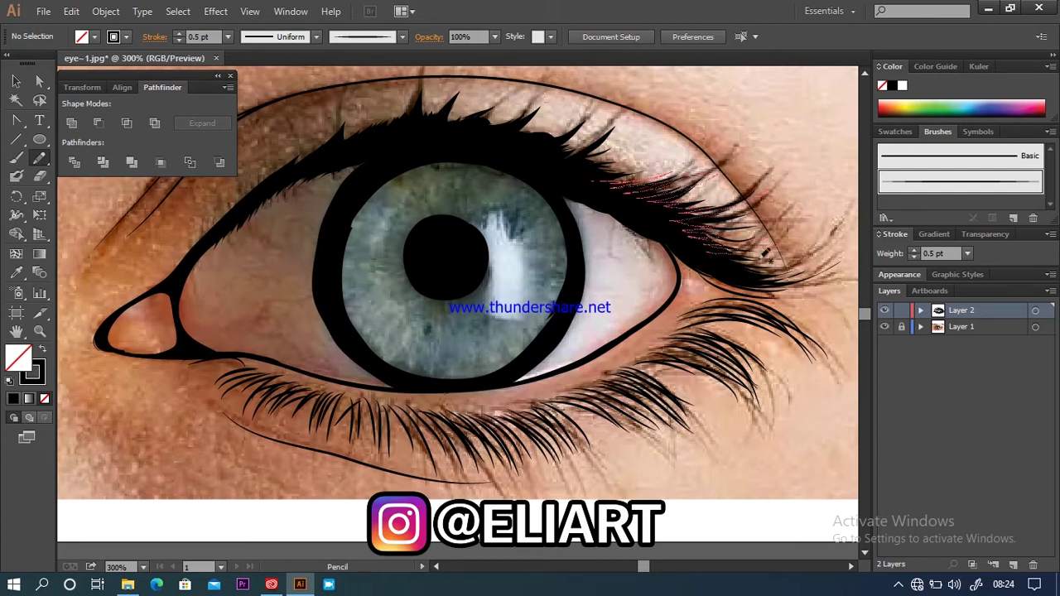
mouse_move(810, 267)
mouse_down()
mouse_move(765, 284)
mouse_move(580, 175)
mouse_up()
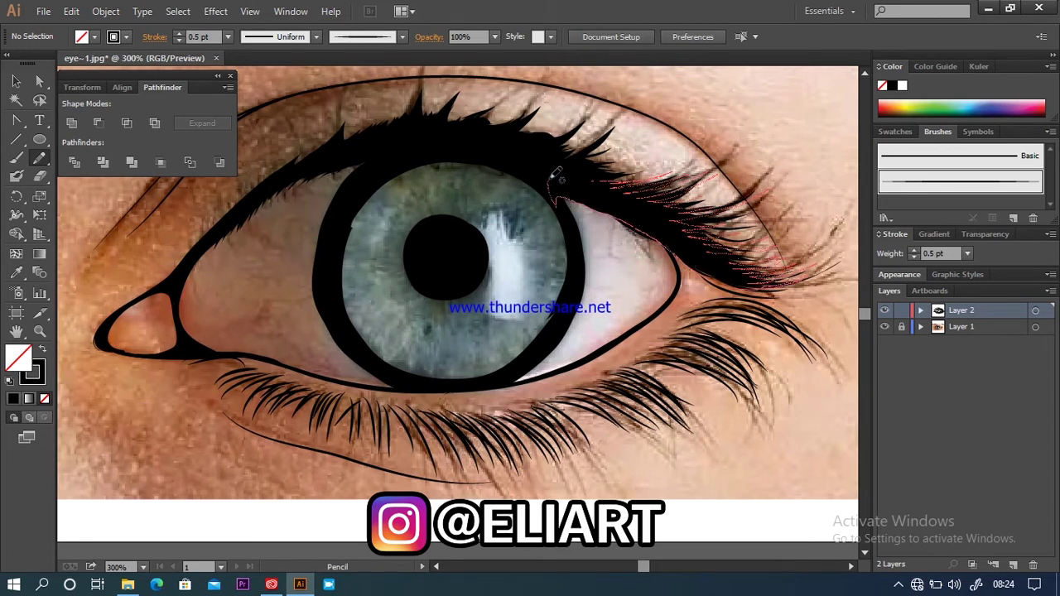
click(46, 351)
click(16, 80)
click(66, 181)
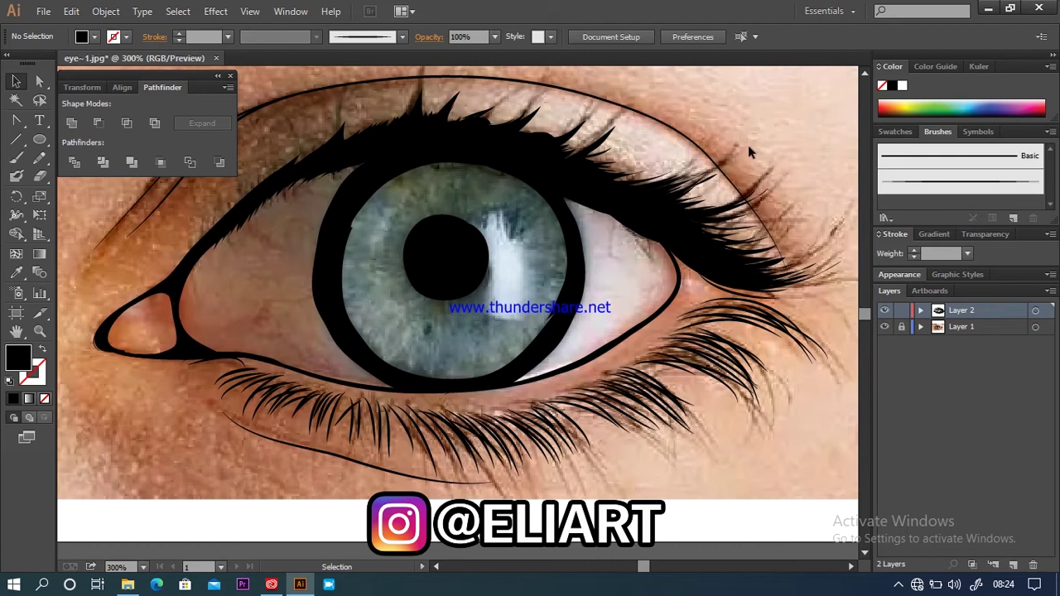
key(ctrl+minus)
key(ctrl+minus)
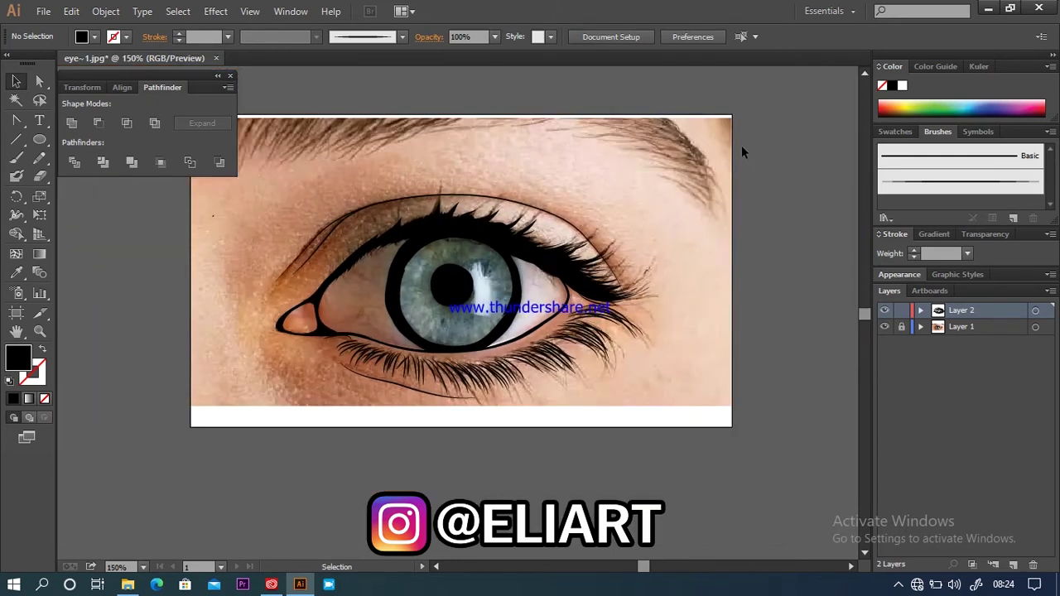
click(884, 326)
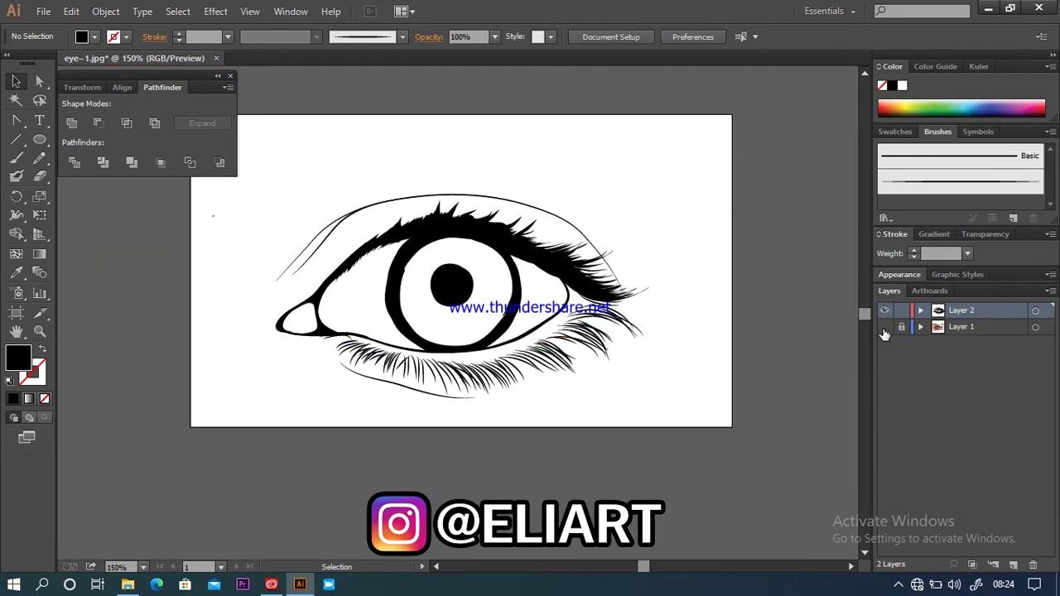
click(885, 327)
click(885, 326)
click(885, 327)
click(885, 310)
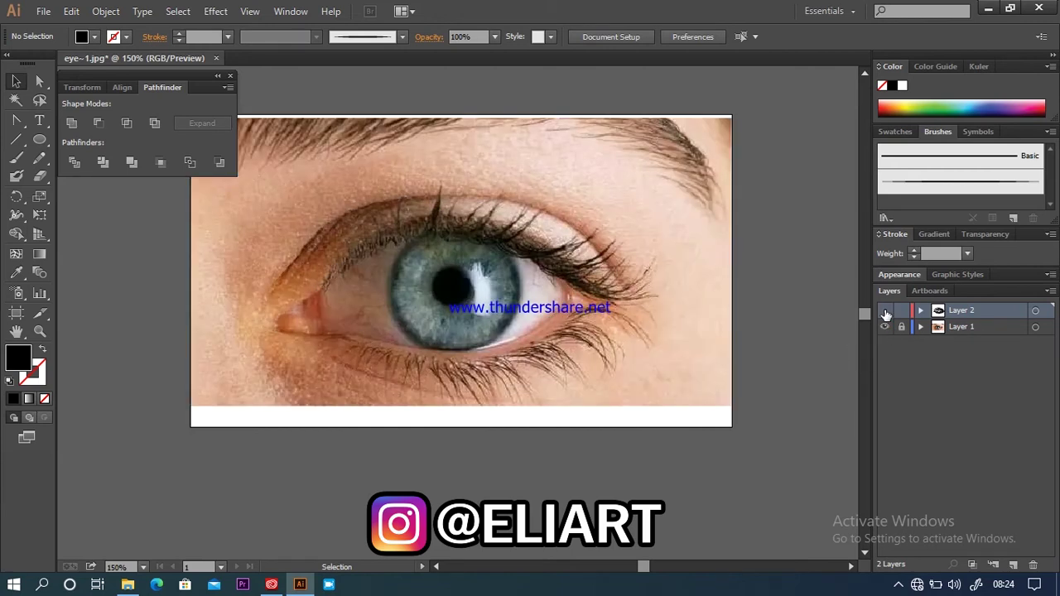
click(885, 311)
click(884, 328)
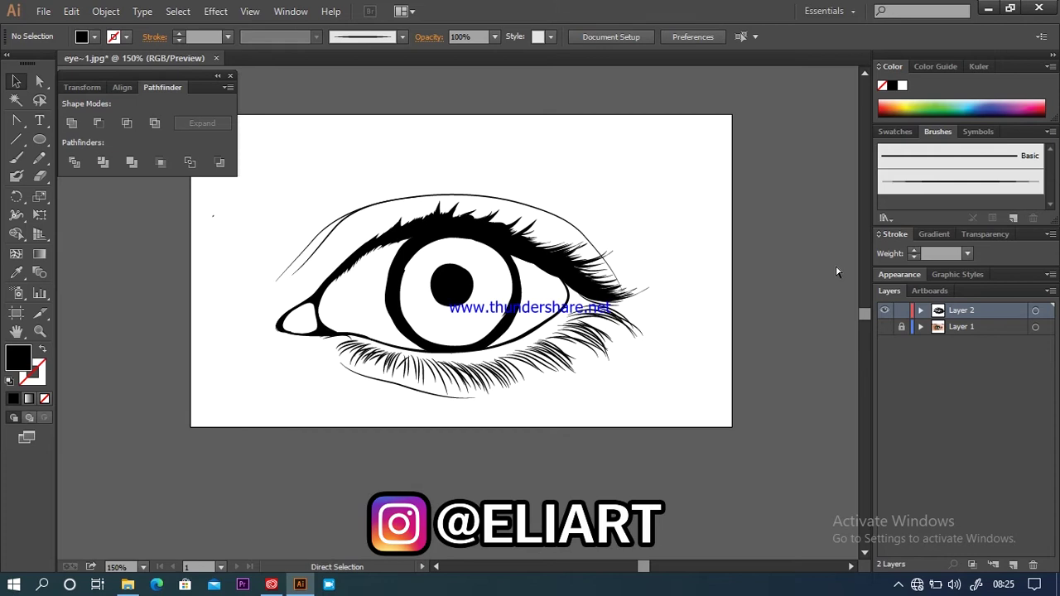
key(ctrl+plus)
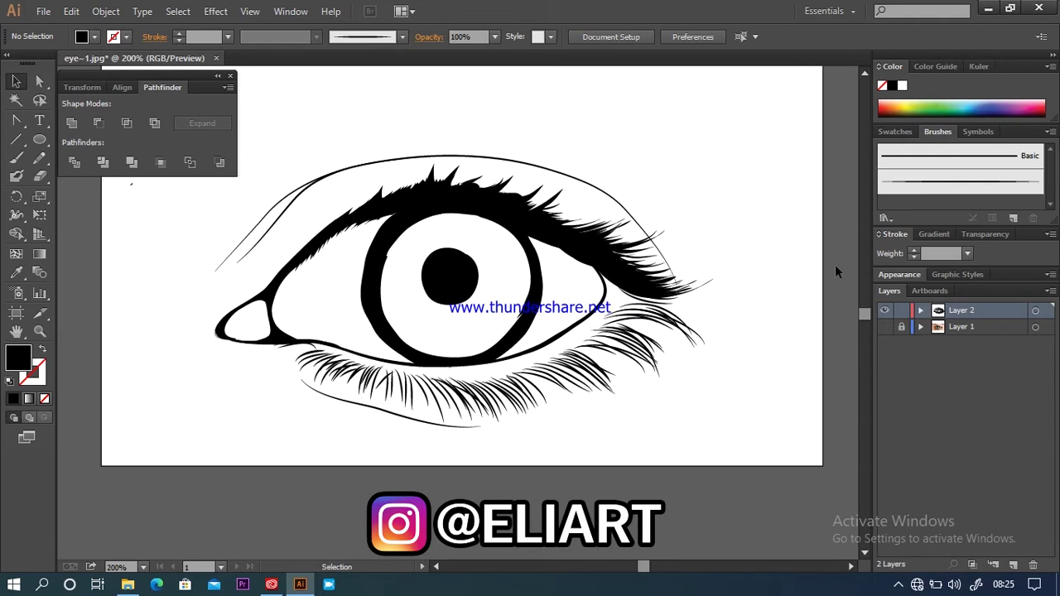
click(885, 328)
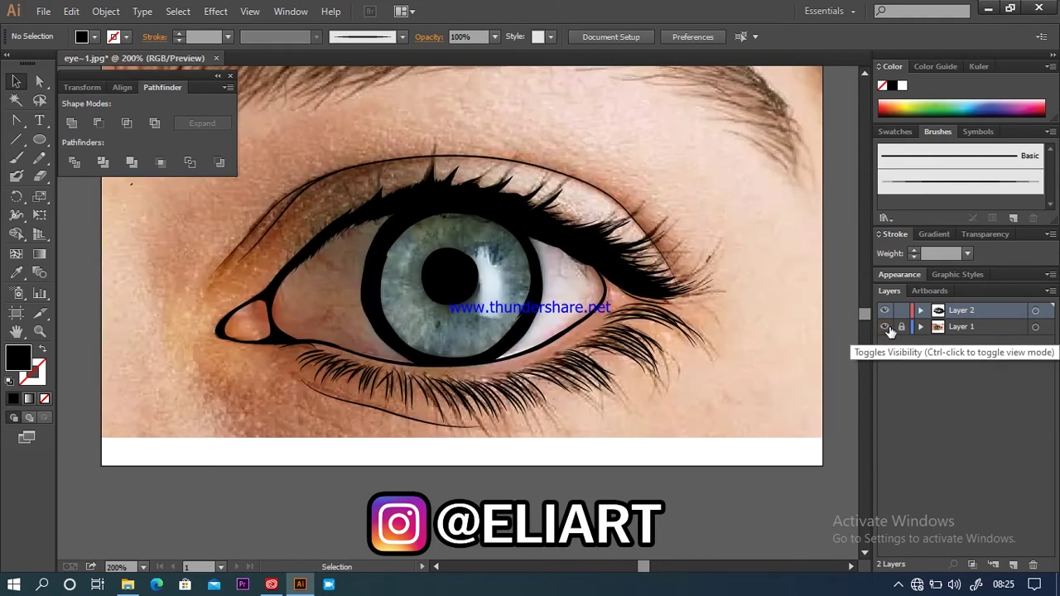
click(885, 327)
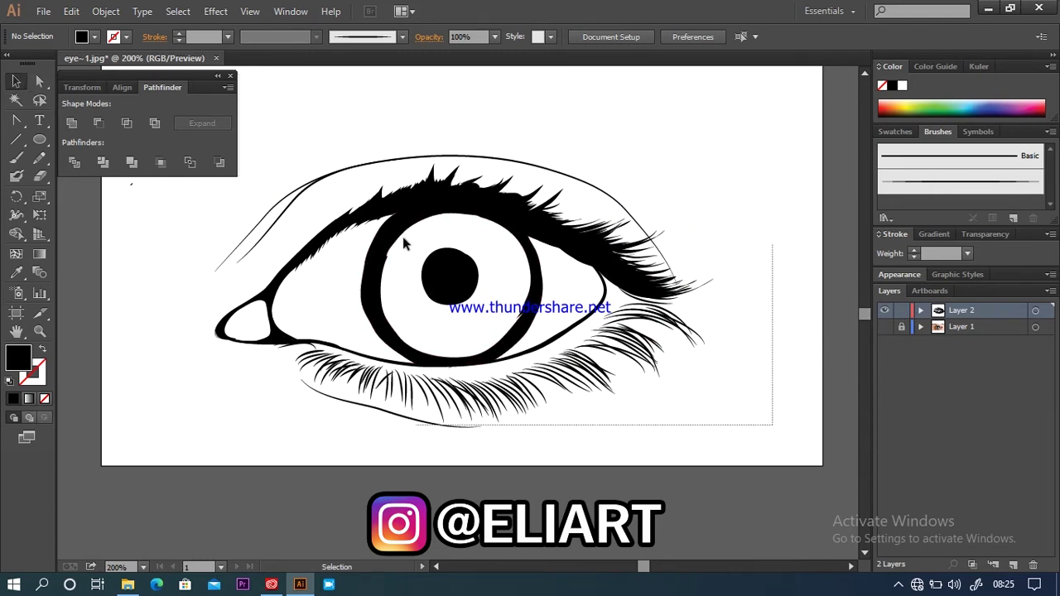
- Expand the eye line-art strokes and merge them into filled shapes with Pathfinder Merge
drag(773, 427, 149, 108)
click(104, 11)
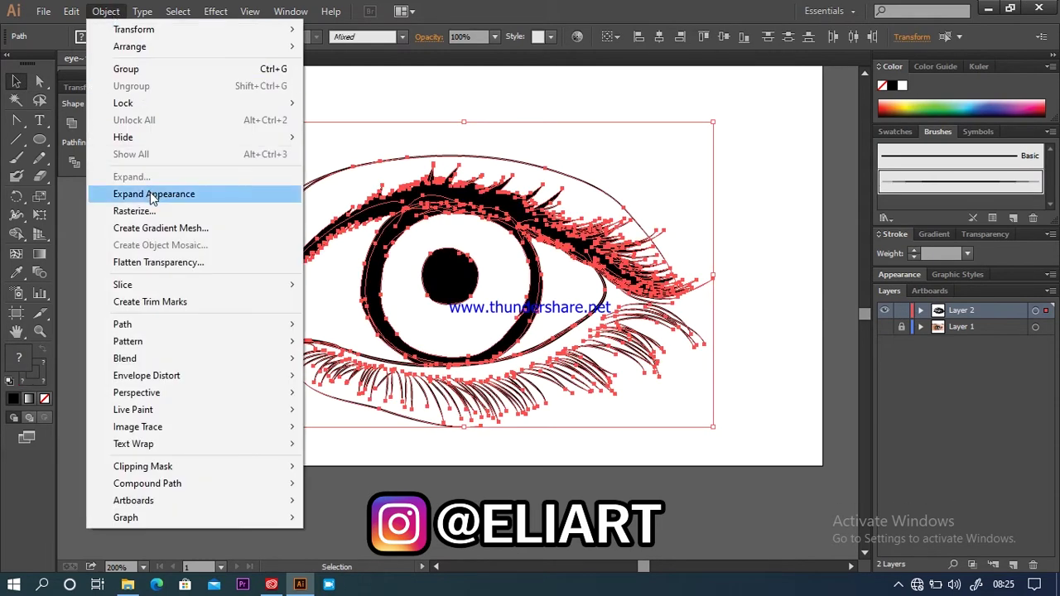
click(170, 194)
click(132, 163)
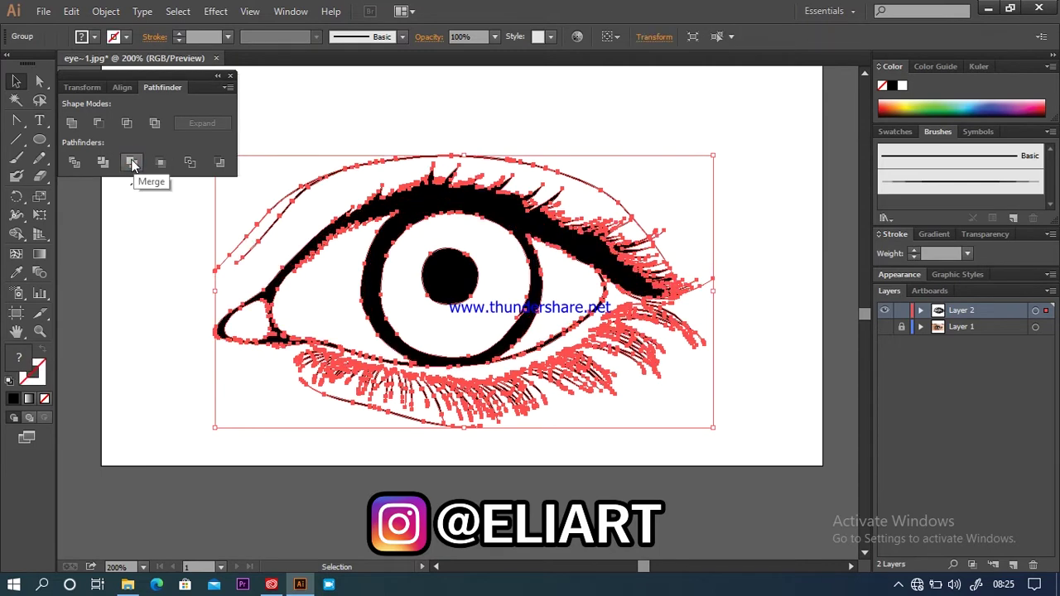
- Deselect the artwork, then duplicate Layer 2 and lock the copy
click(323, 115)
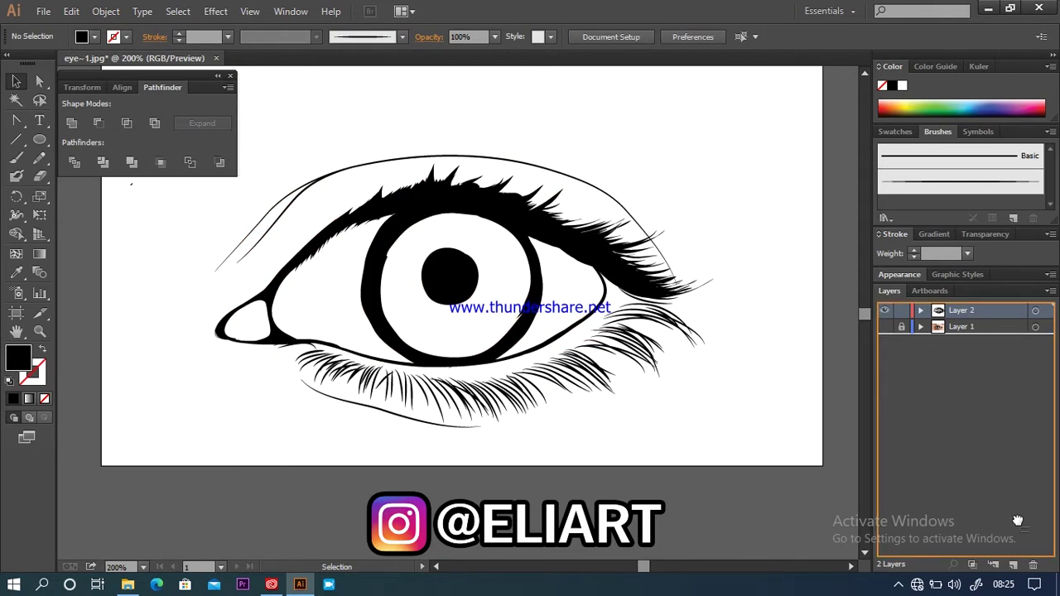
drag(974, 310, 1012, 564)
click(903, 311)
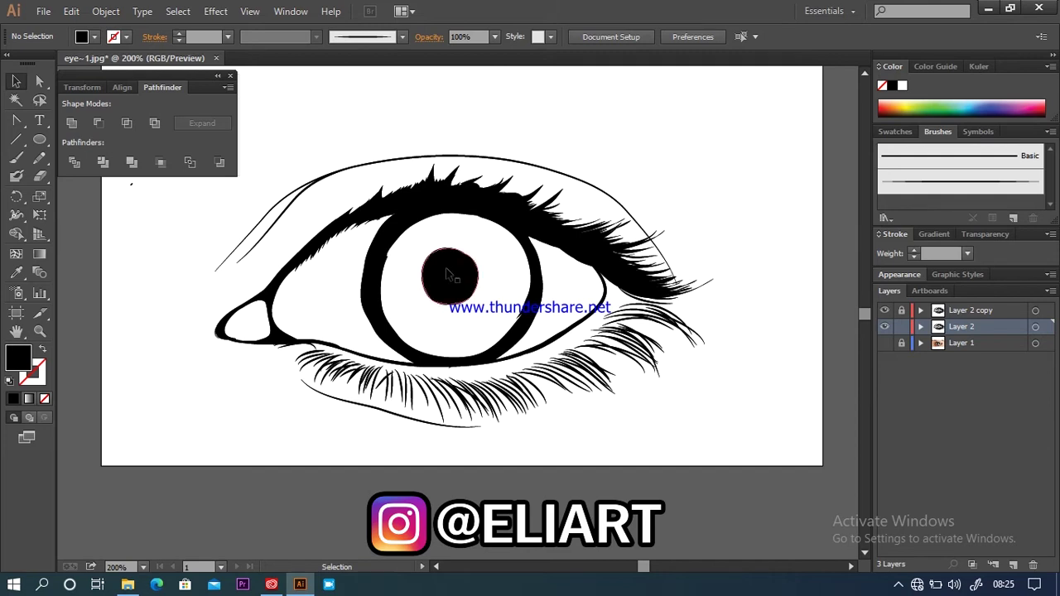
- Draw a light grey (D3D3D3) rectangle covering the whole eye
click(20, 358)
double_click(21, 358)
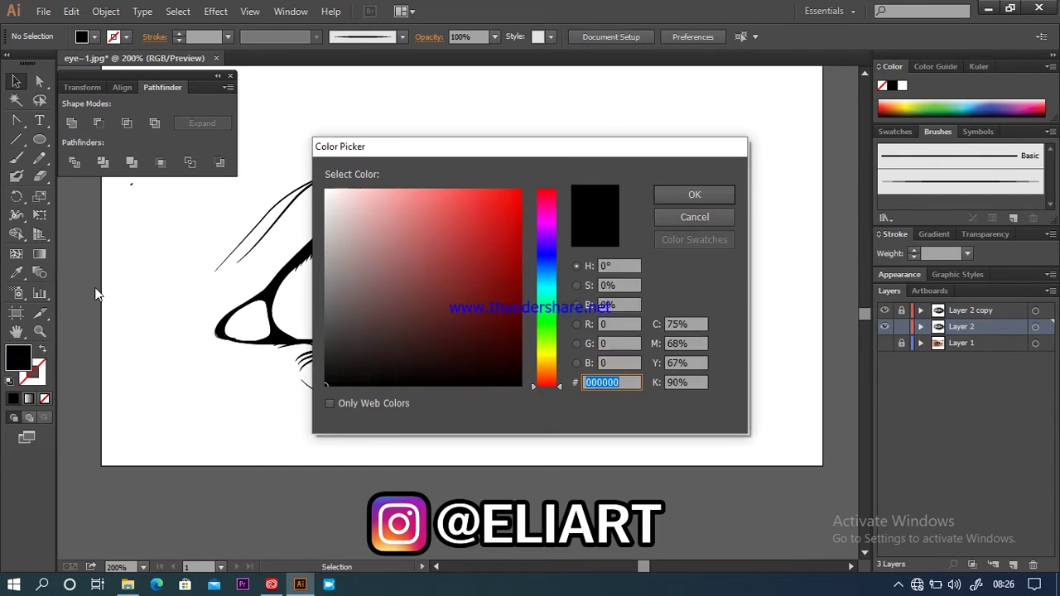
drag(338, 227, 326, 222)
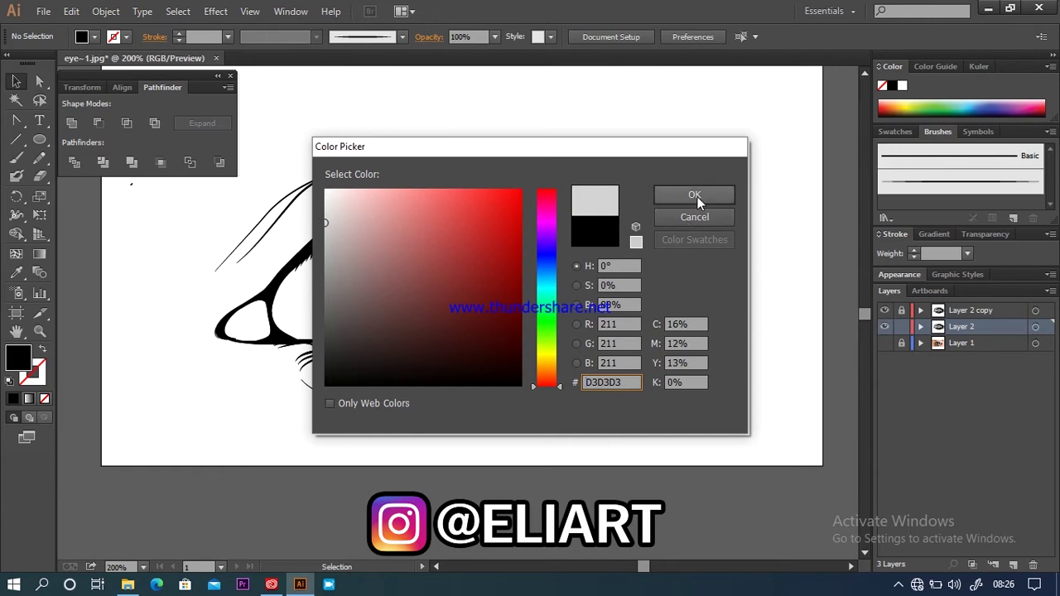
click(694, 195)
click(42, 139)
click(119, 139)
drag(758, 438, 179, 134)
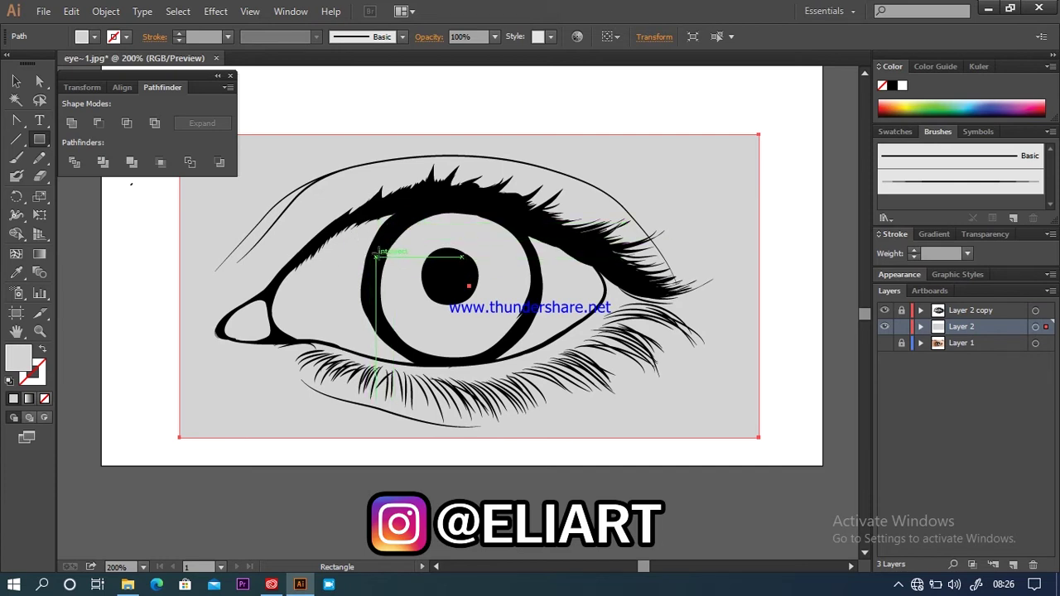
- Send the grey rectangle behind the eye and Pathfinder-merge it with the line art
right_click(325, 282)
mouse_move(361, 501)
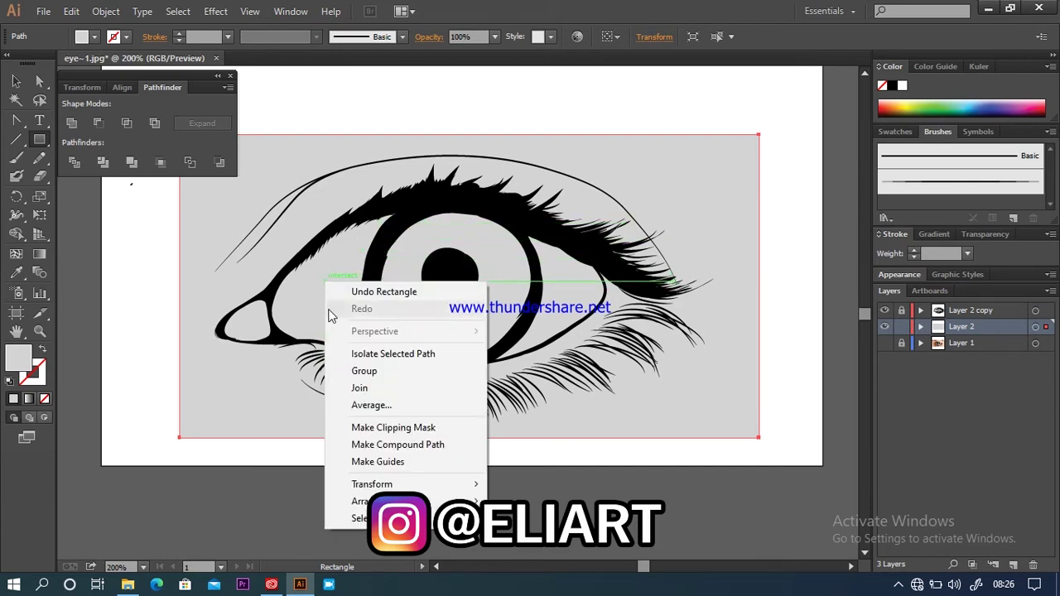
click(546, 554)
click(16, 81)
drag(805, 462, 129, 108)
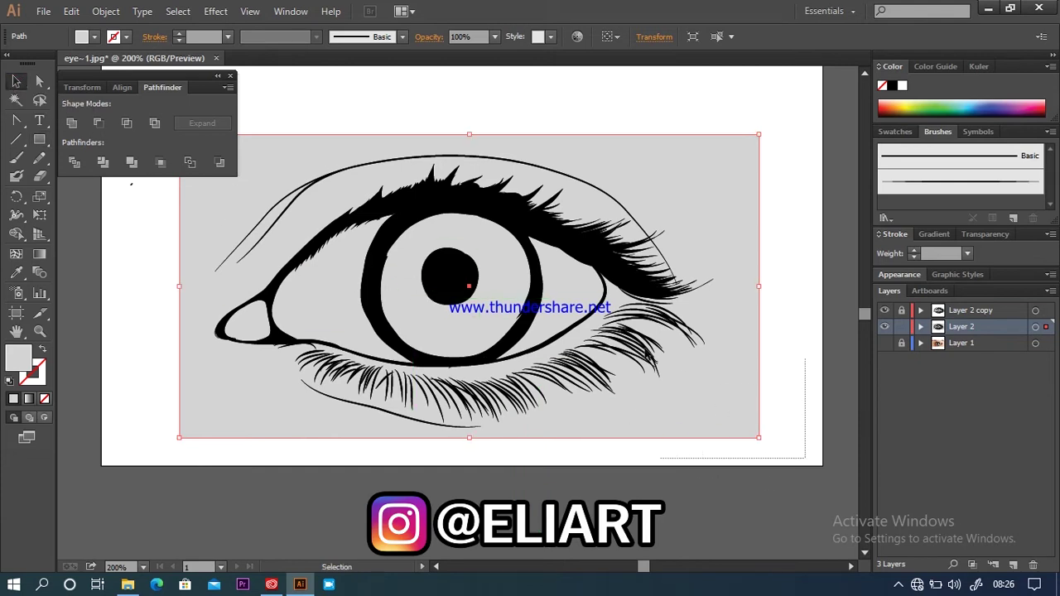
shift+click(131, 183)
- Enter Isolation Mode on the merged group and select the outer grey piece
right_click(237, 388)
click(323, 463)
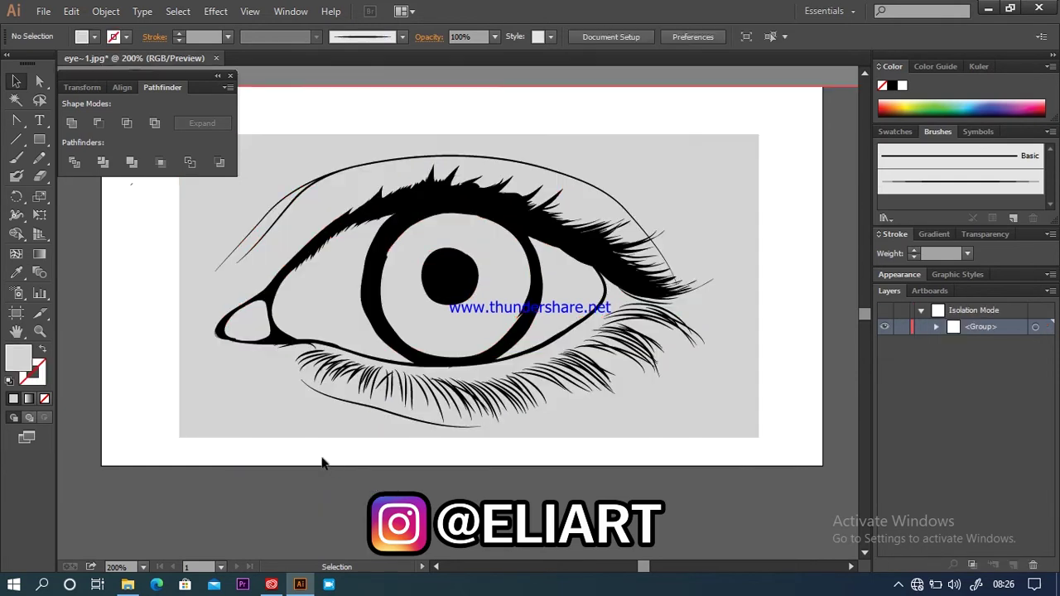
click(302, 418)
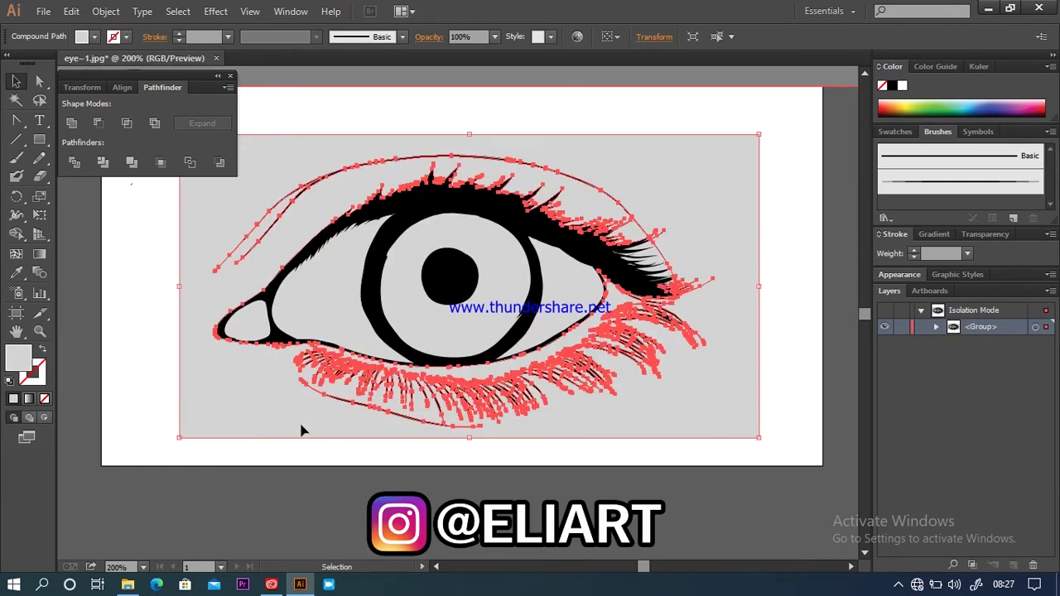
- Delete the outer grey background and inspect the lash-tip pieces with Direct Selection
key(Delete)
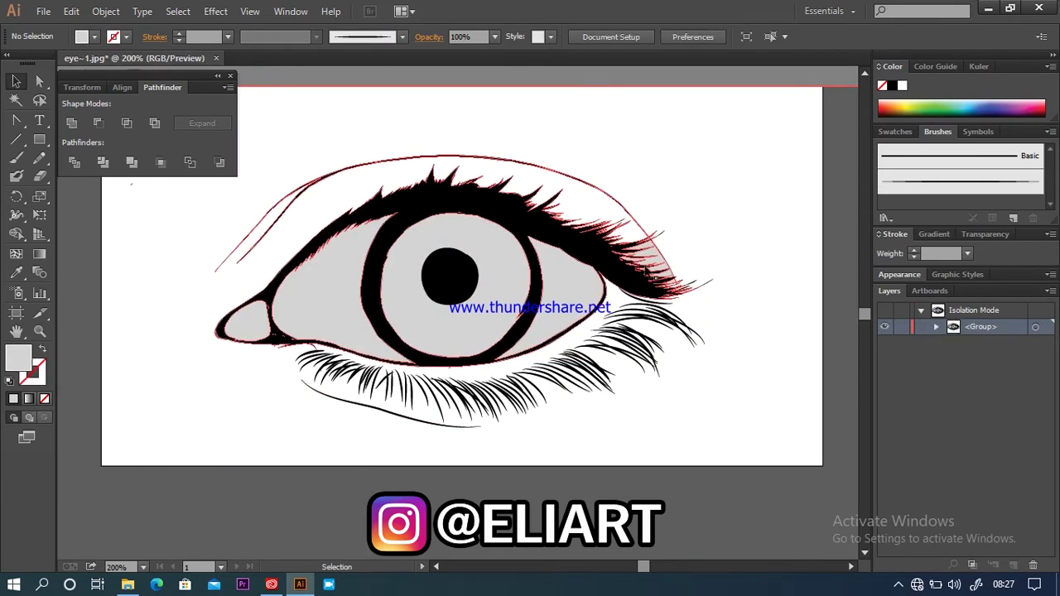
drag(688, 217, 659, 273)
click(737, 219)
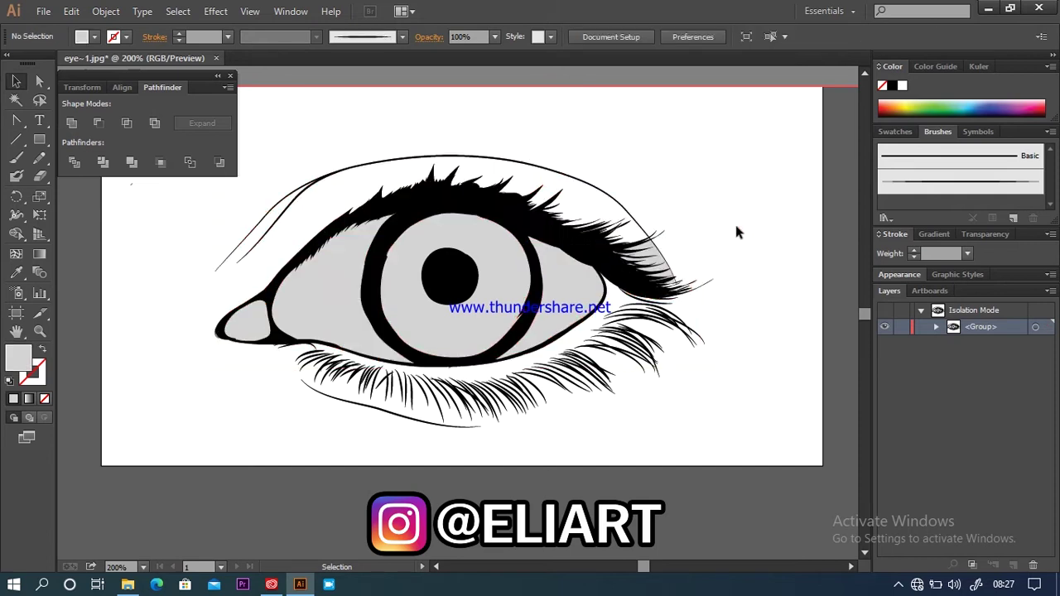
click(43, 80)
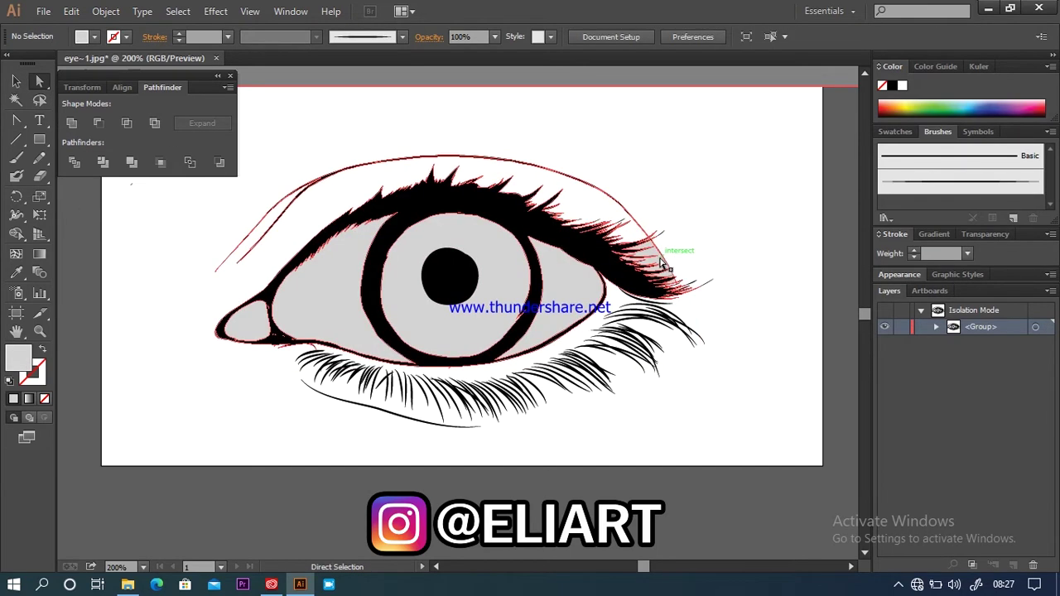
click(660, 262)
click(660, 262)
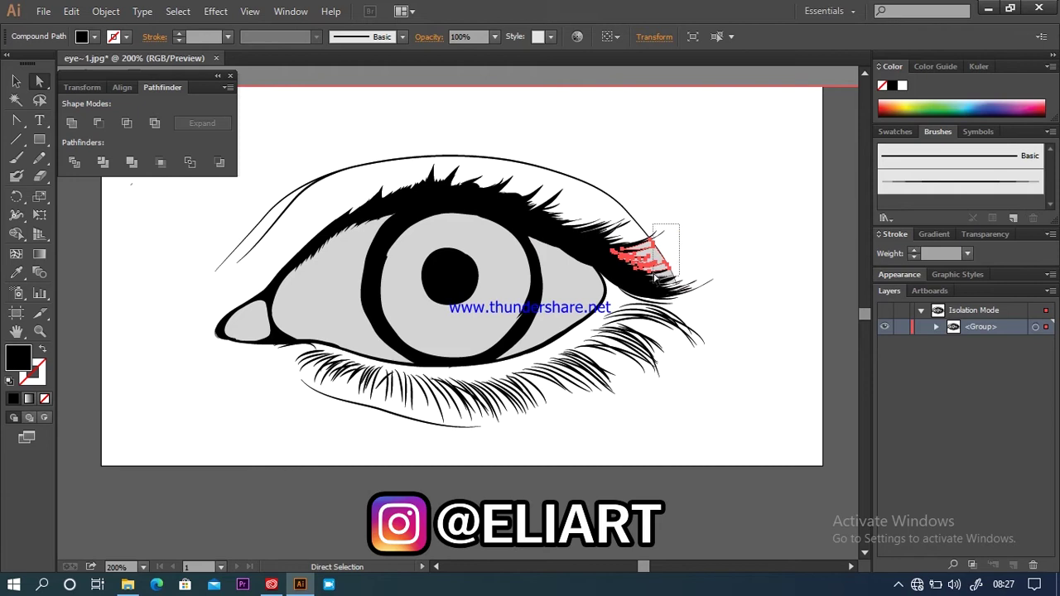
click(656, 277)
click(683, 207)
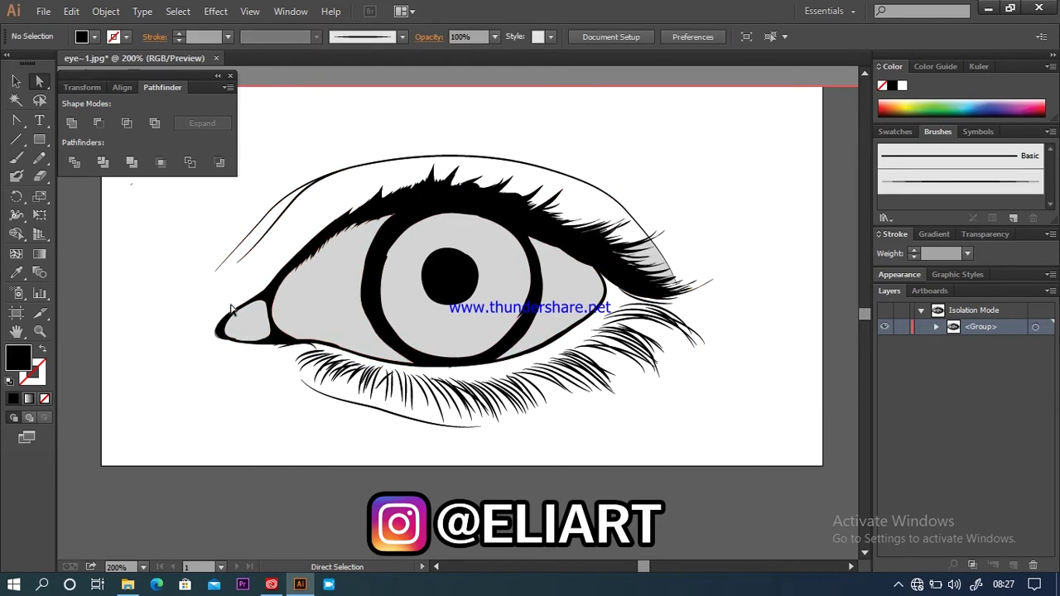
- Lock the eyelash paths in the Layers panel and select the iris ring fill
click(937, 326)
drag(1051, 336, 1045, 475)
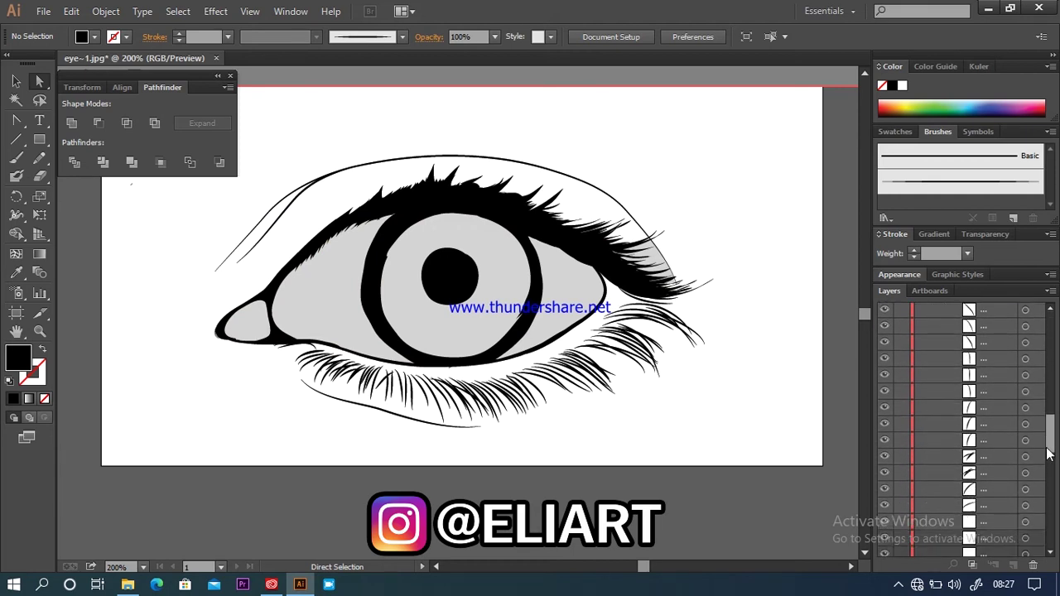
click(902, 486)
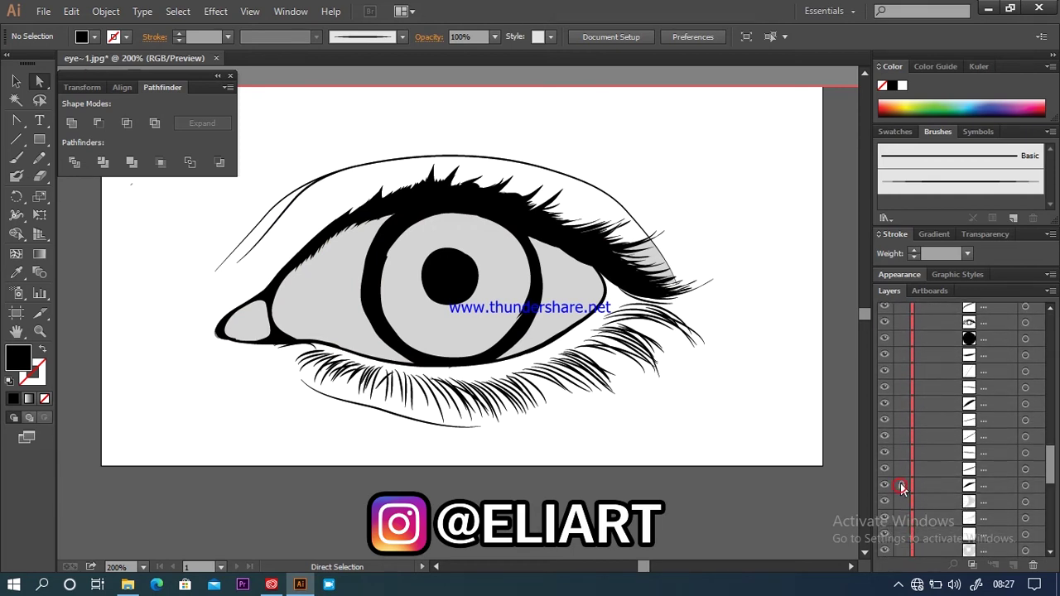
drag(900, 233, 911, 208)
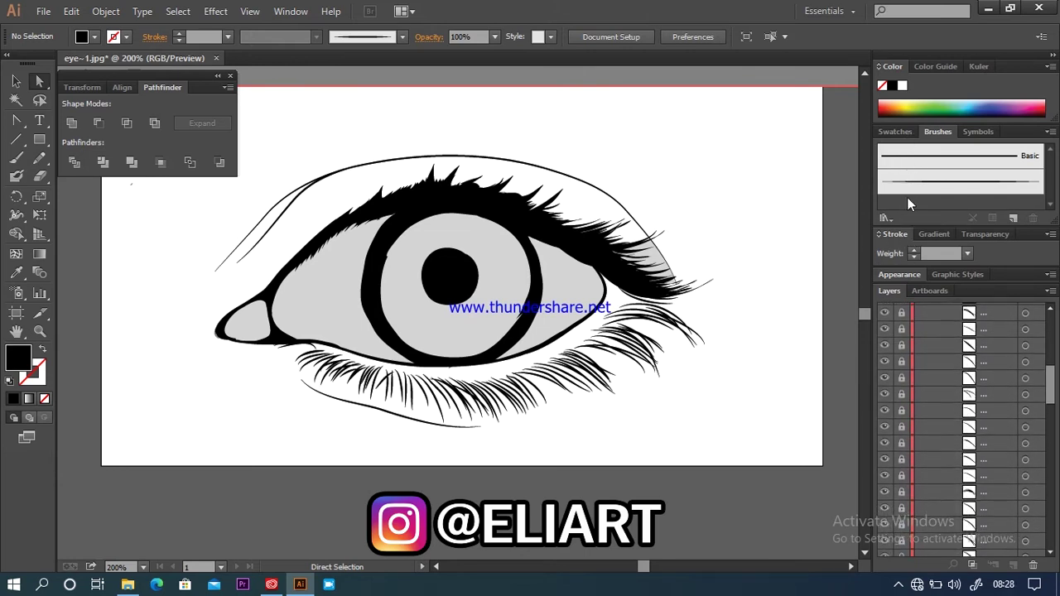
drag(911, 209, 907, 244)
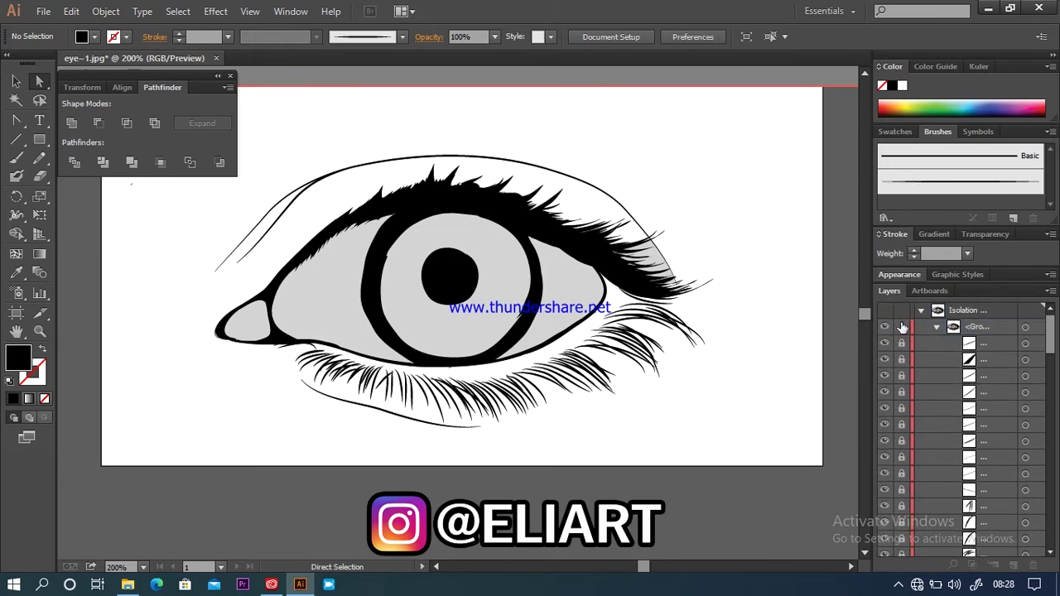
drag(689, 198, 627, 309)
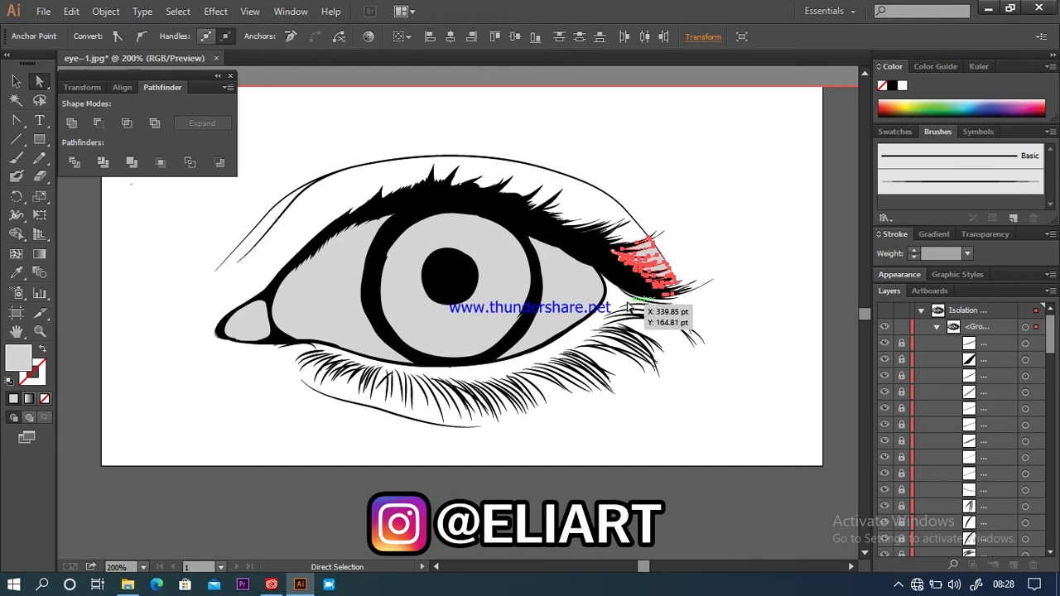
click(721, 298)
click(936, 327)
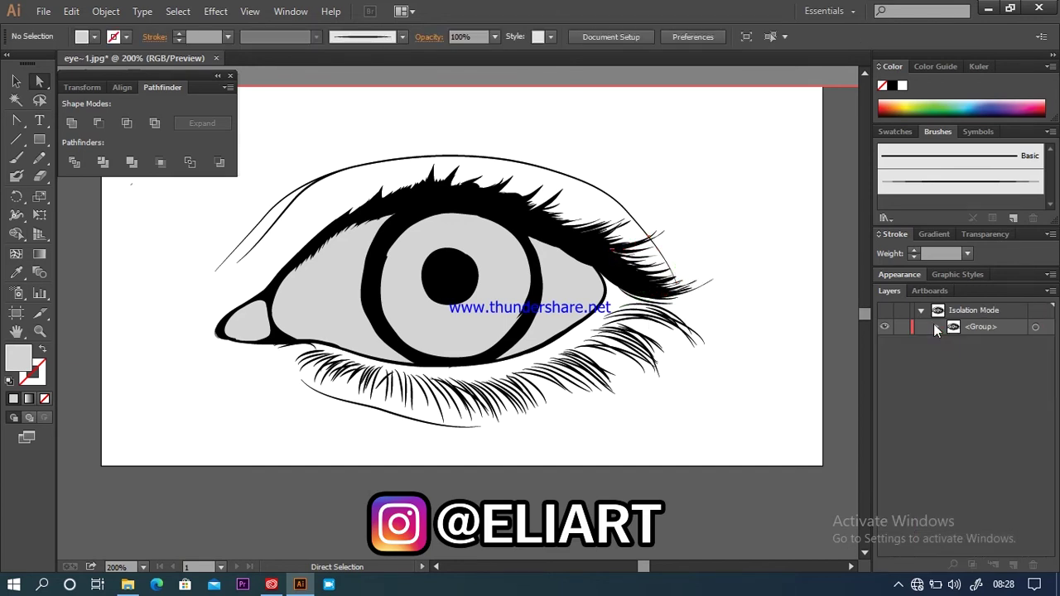
click(492, 261)
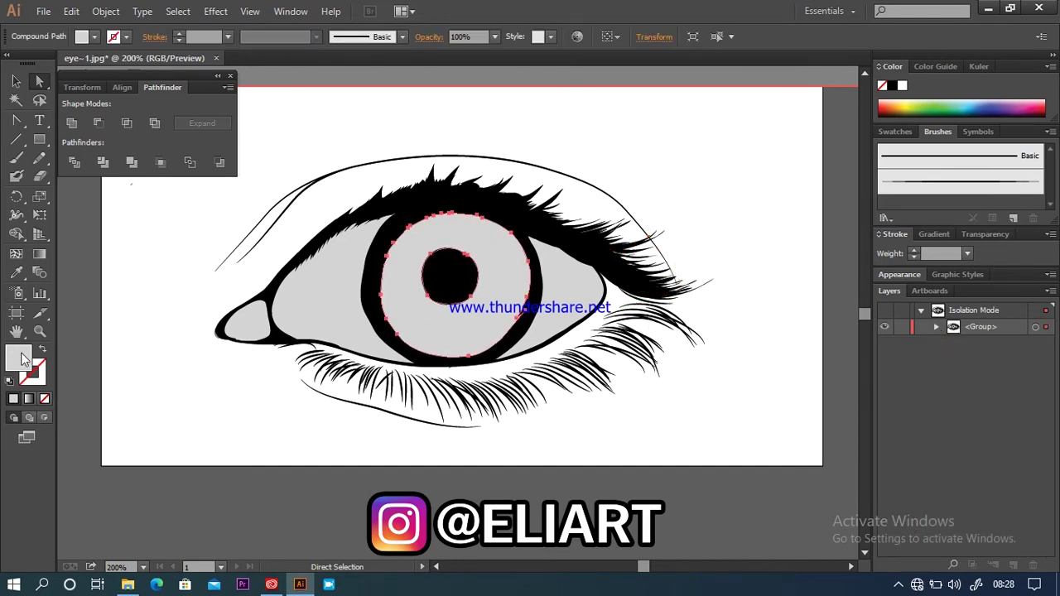
- Fill the iris with dark brown 2D190F
double_click(22, 354)
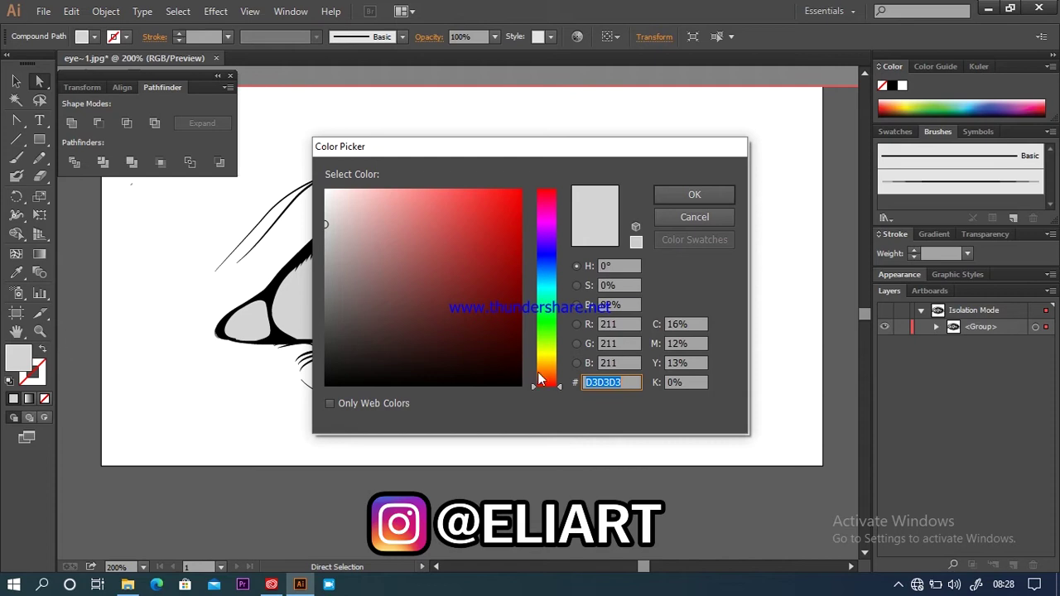
drag(540, 379, 547, 377)
drag(452, 350, 454, 352)
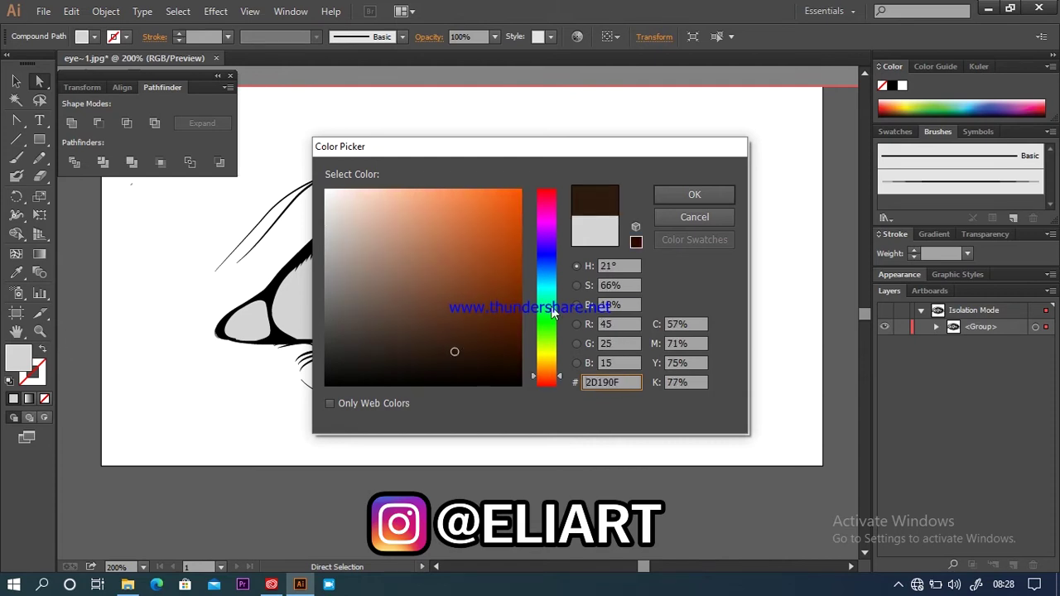
click(695, 194)
- Fill the tear duct with the muted reddish colour AF5B52
click(244, 325)
double_click(20, 358)
click(426, 237)
drag(546, 386, 545, 383)
click(415, 239)
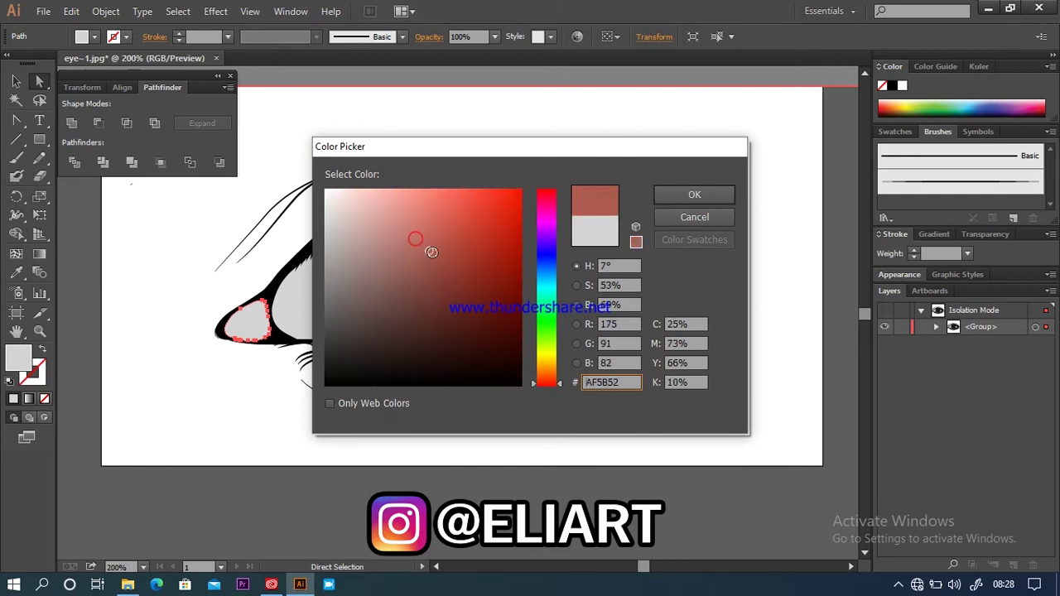
click(696, 196)
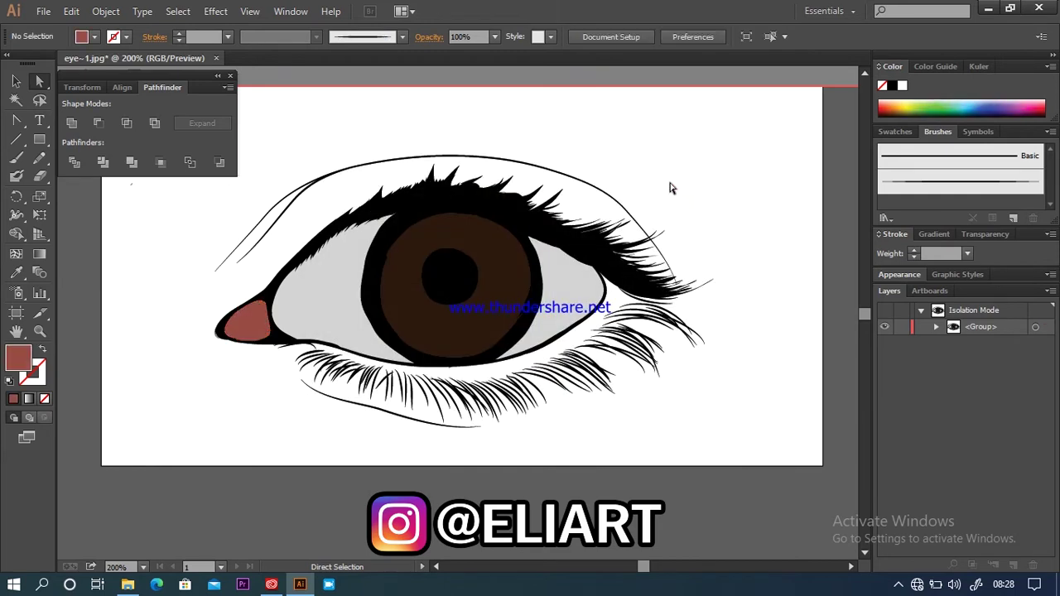
key(ctrl+minus)
key(ctrl+minus)
key(ctrl+minus)
key(ctrl+plus)
key(ctrl+plus)
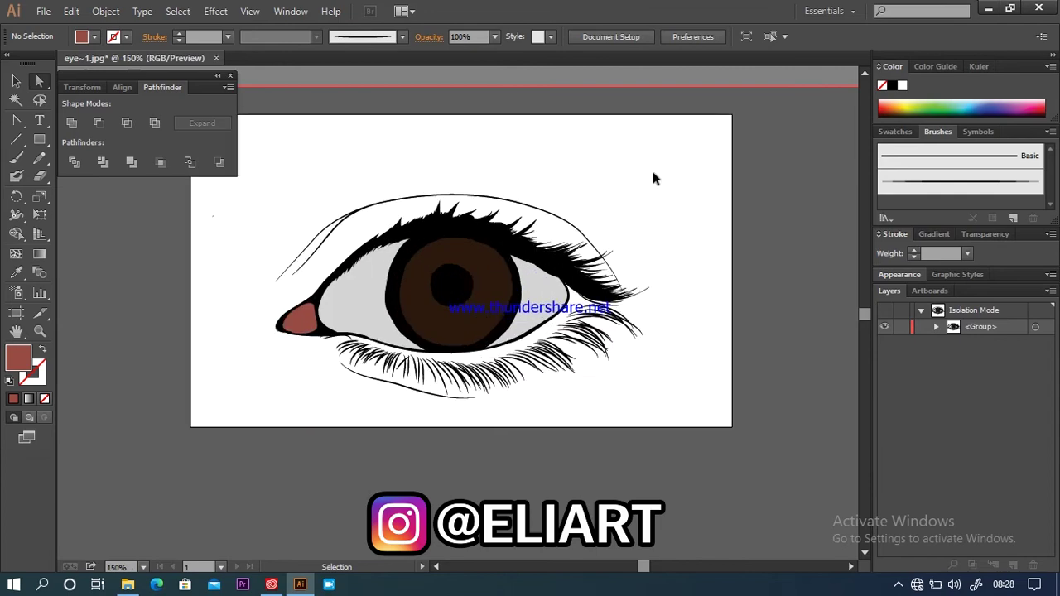
key(ctrl+plus)
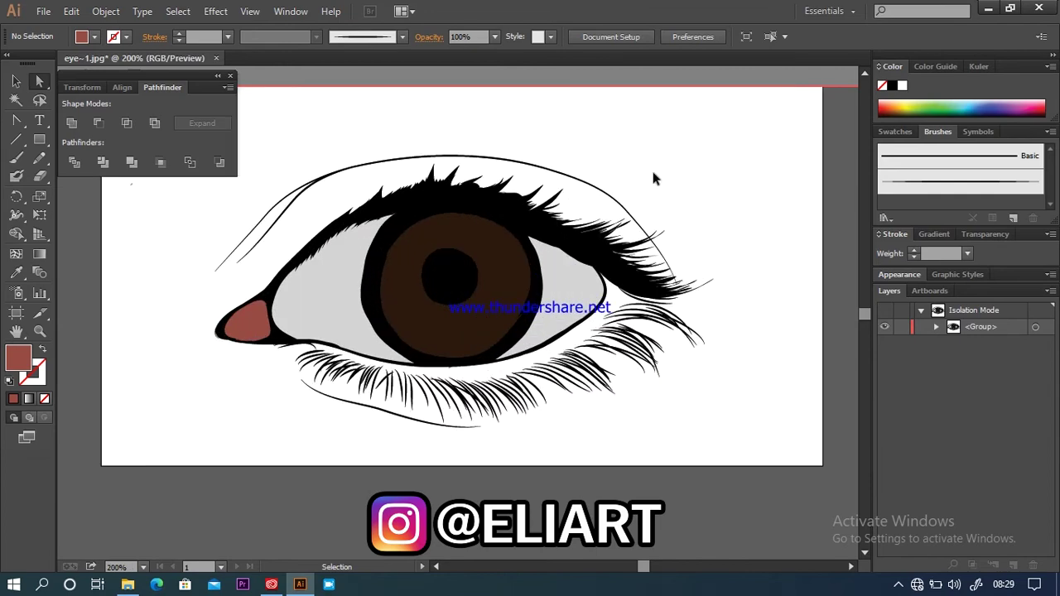
- Change options in the Layers panel, then sample the sclera grey and set a darker grey fill
click(898, 585)
right_click(886, 560)
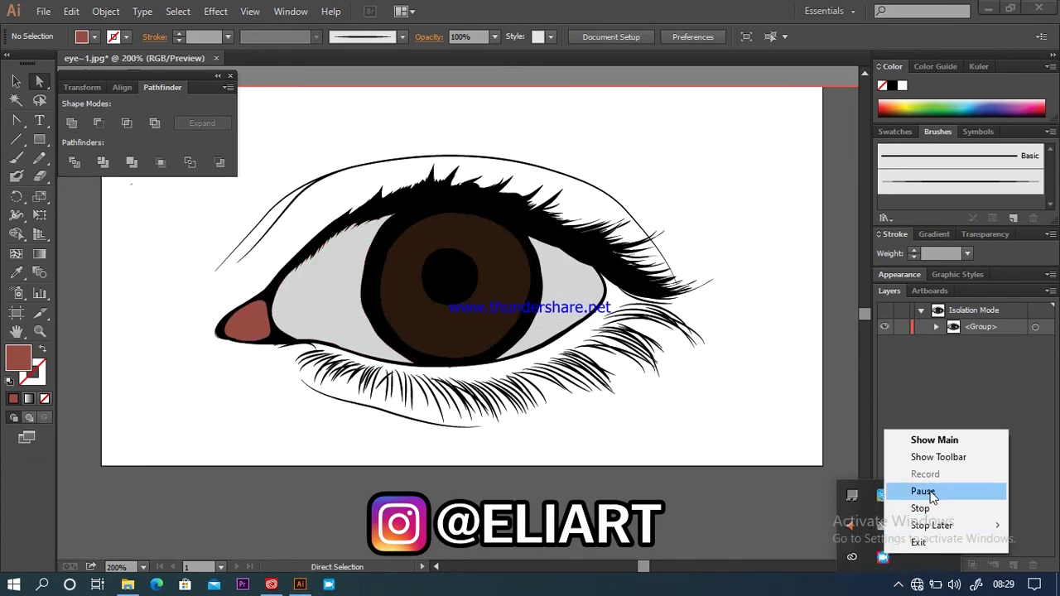
click(907, 491)
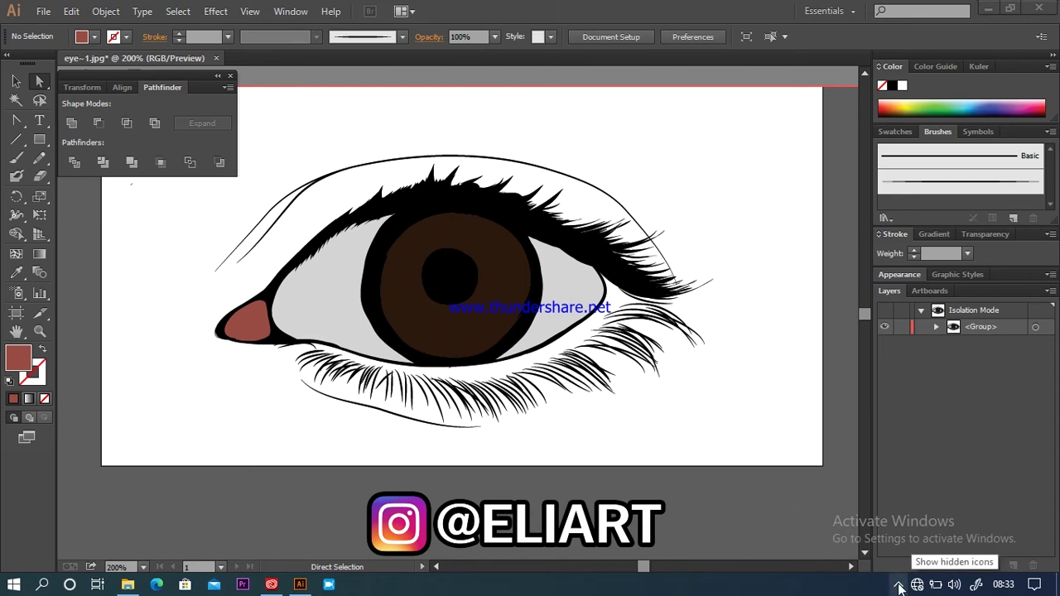
click(16, 273)
click(310, 303)
double_click(19, 356)
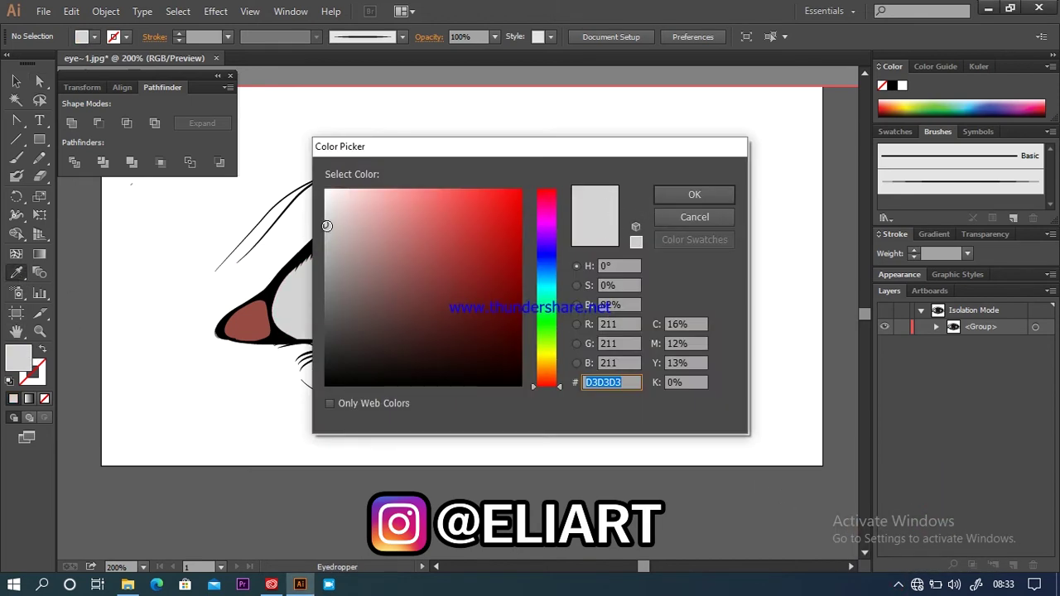
drag(328, 226, 327, 238)
click(694, 195)
click(17, 81)
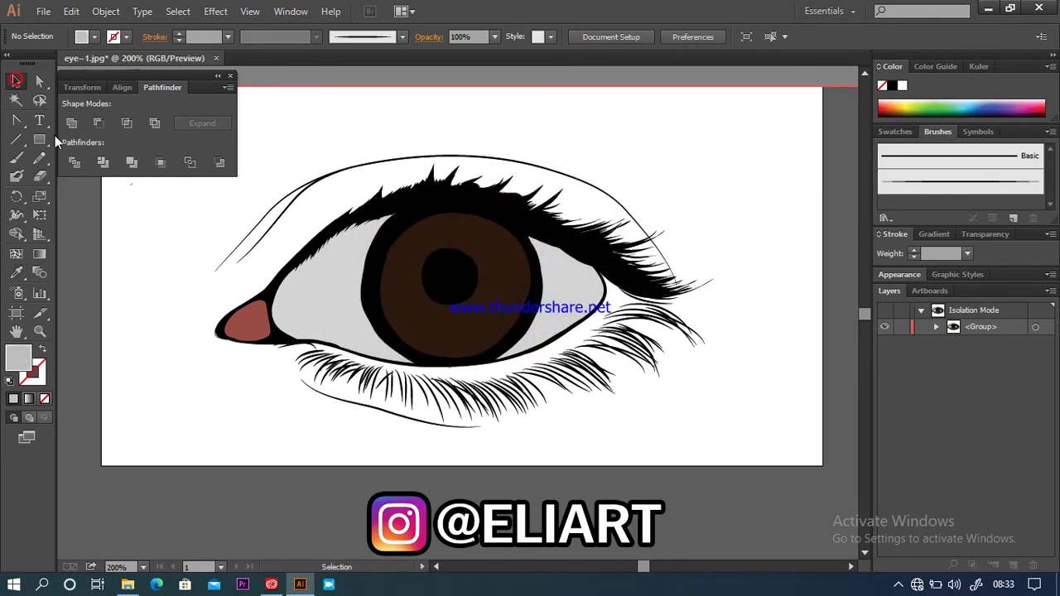
- Exit isolation mode, add Layer 4, and pencil a solid grey shading shape in the eye white
double_click(132, 239)
click(1012, 563)
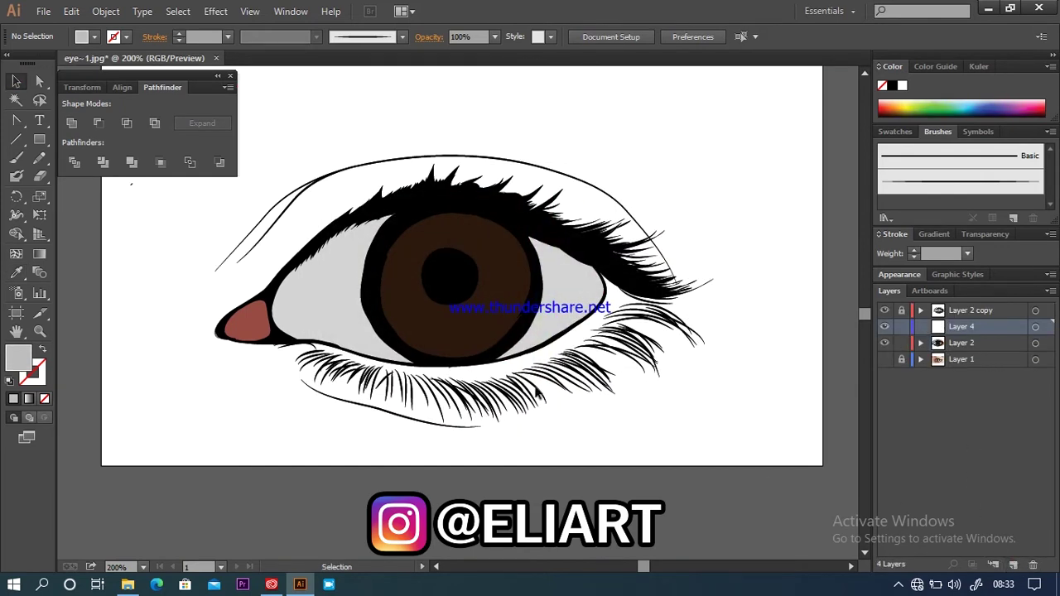
click(39, 158)
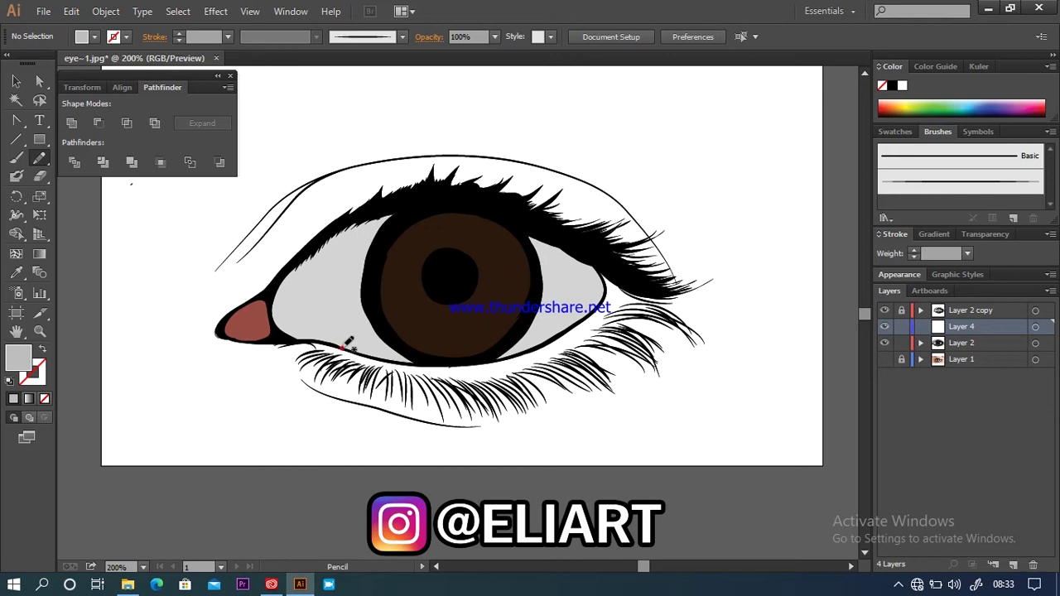
mouse_move(329, 335)
mouse_down()
mouse_move(424, 216)
mouse_move(513, 220)
mouse_move(548, 261)
mouse_move(539, 299)
mouse_move(587, 304)
mouse_move(603, 264)
mouse_move(418, 197)
mouse_move(319, 246)
mouse_move(280, 303)
mouse_move(290, 336)
mouse_move(337, 342)
mouse_up()
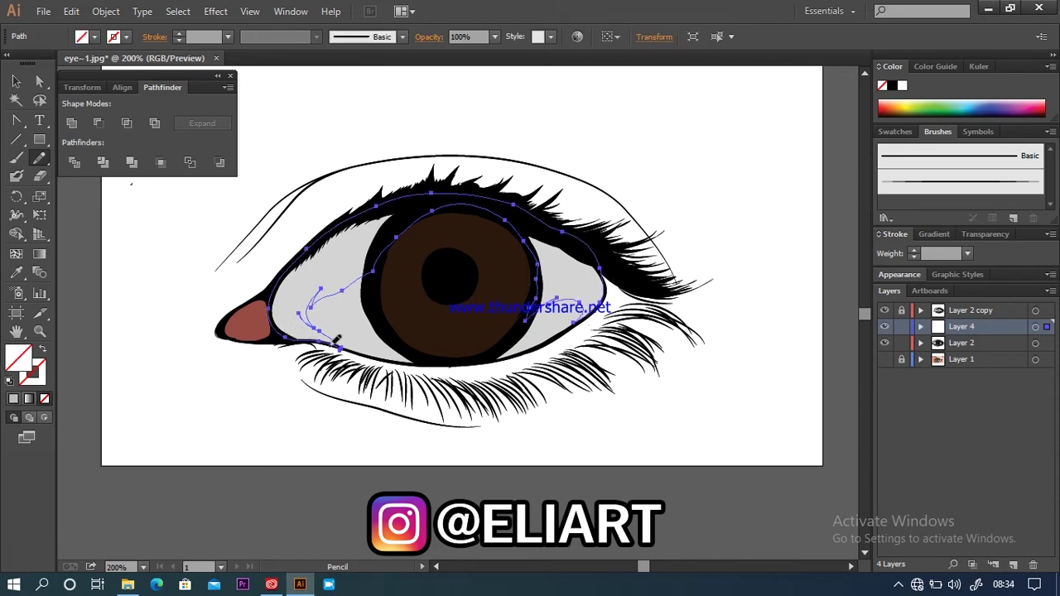
click(14, 398)
key(v)
click(133, 271)
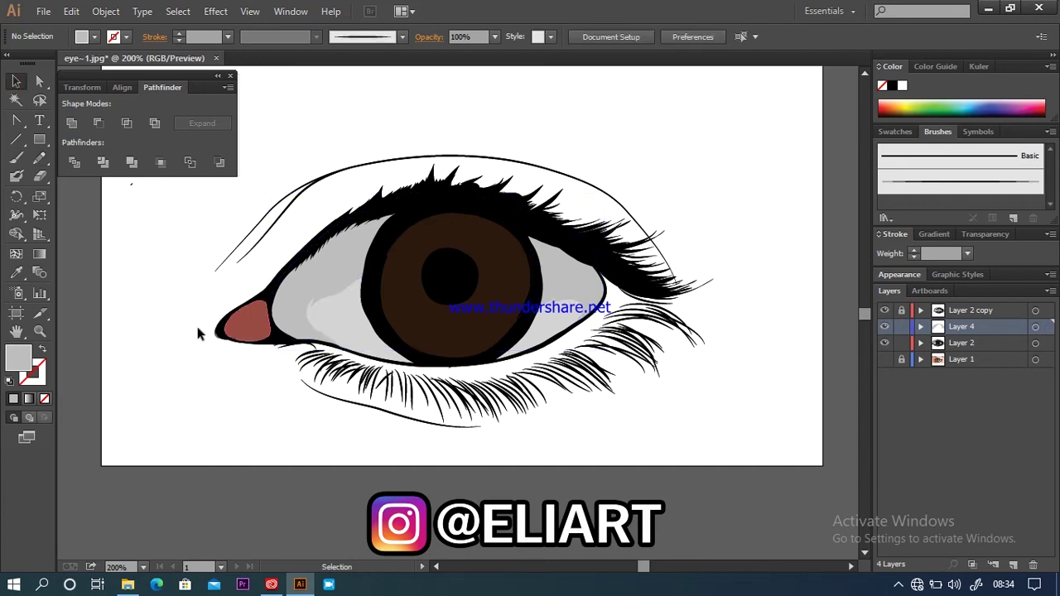
- With grey ADADAD fill, pencil a shadow band across the upper sclera over the iris
double_click(18, 358)
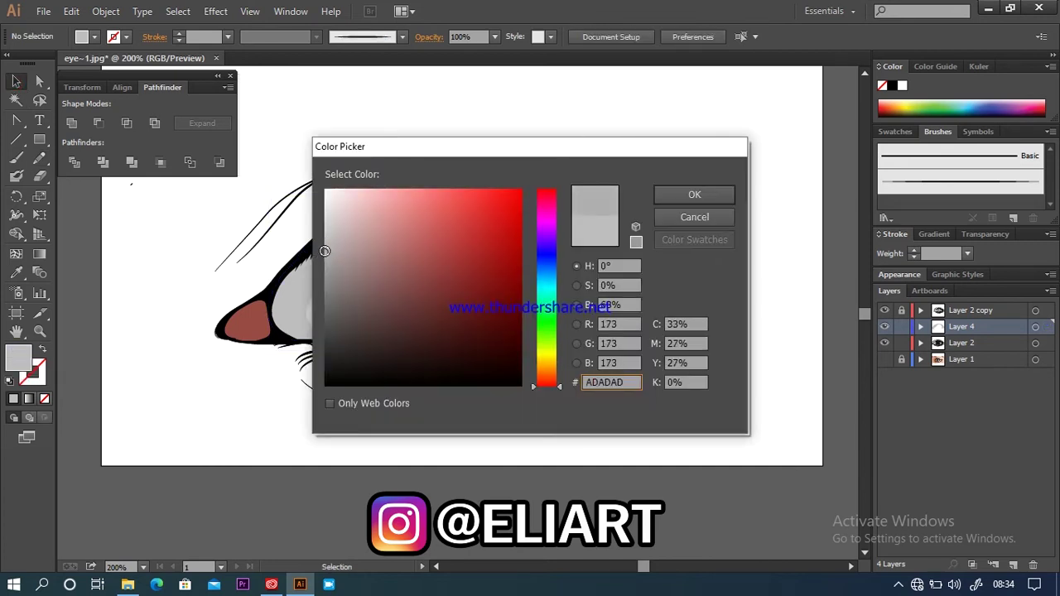
click(694, 194)
key(n)
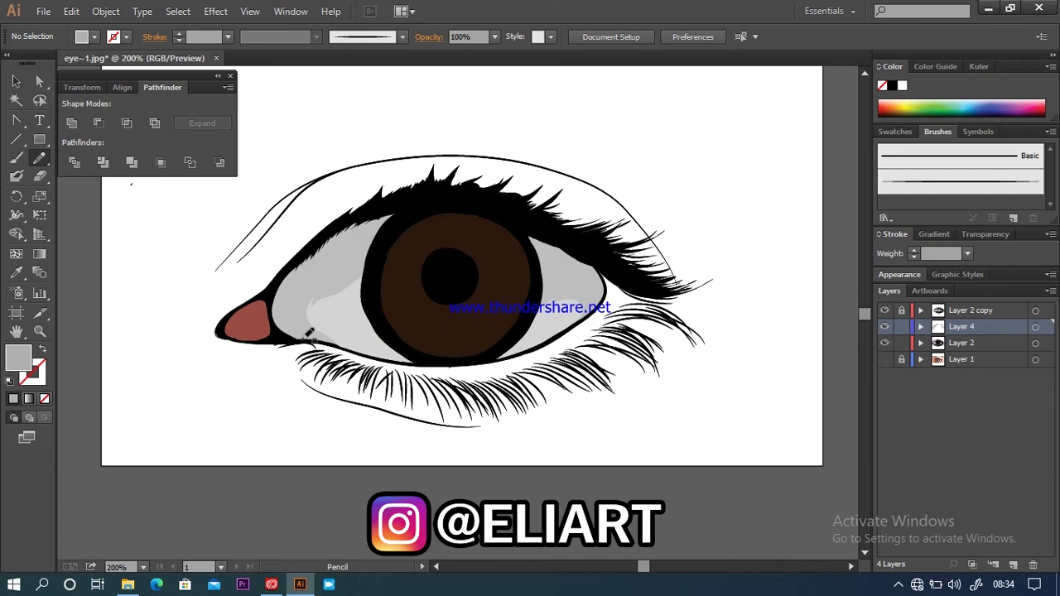
drag(348, 263, 542, 295)
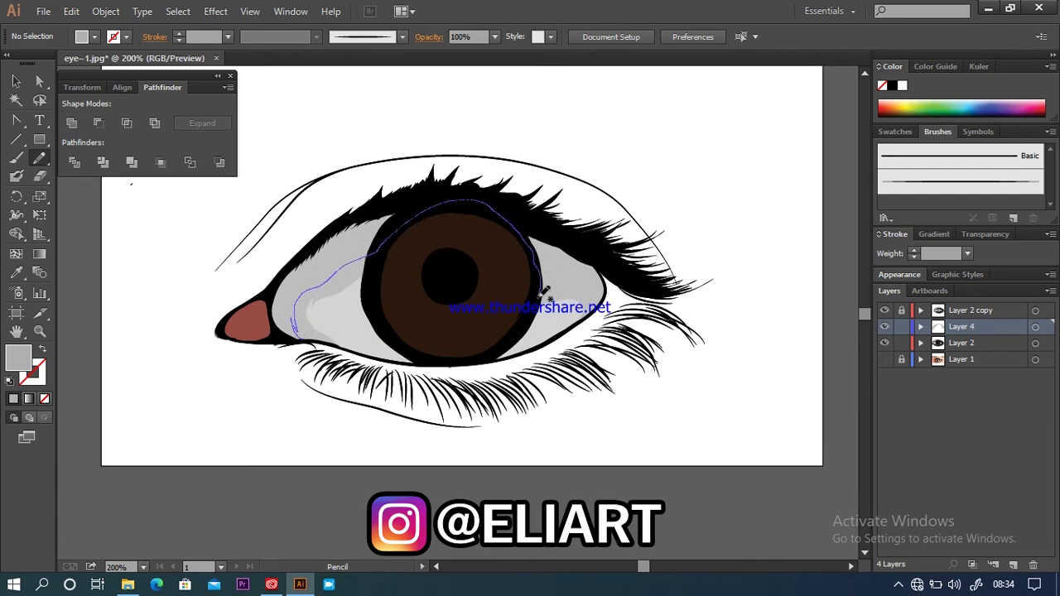
mouse_move(581, 287)
mouse_down()
mouse_move(595, 295)
mouse_move(278, 293)
mouse_move(300, 340)
mouse_up()
key(v)
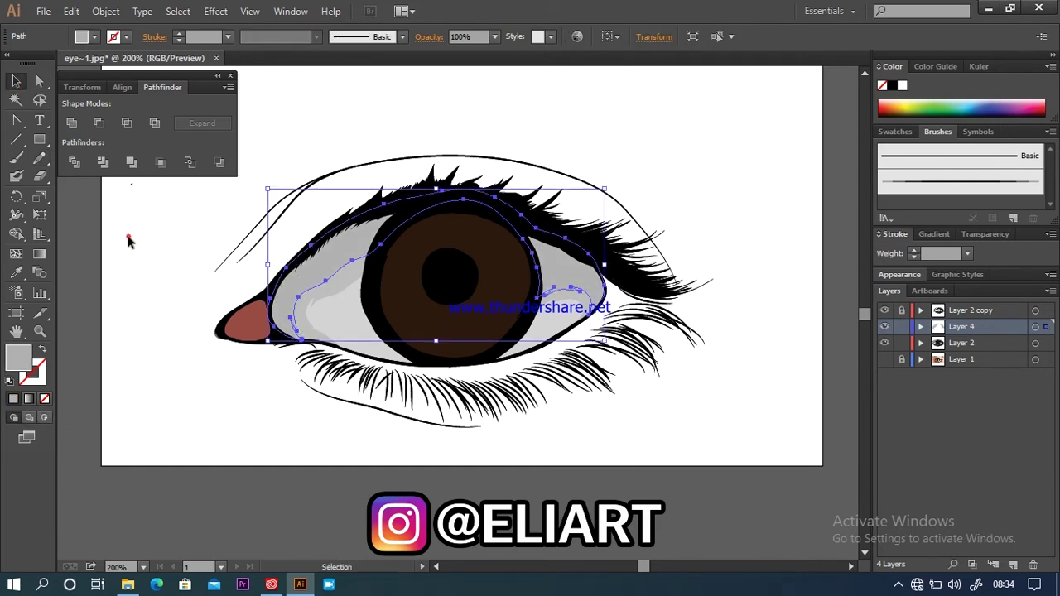
click(129, 235)
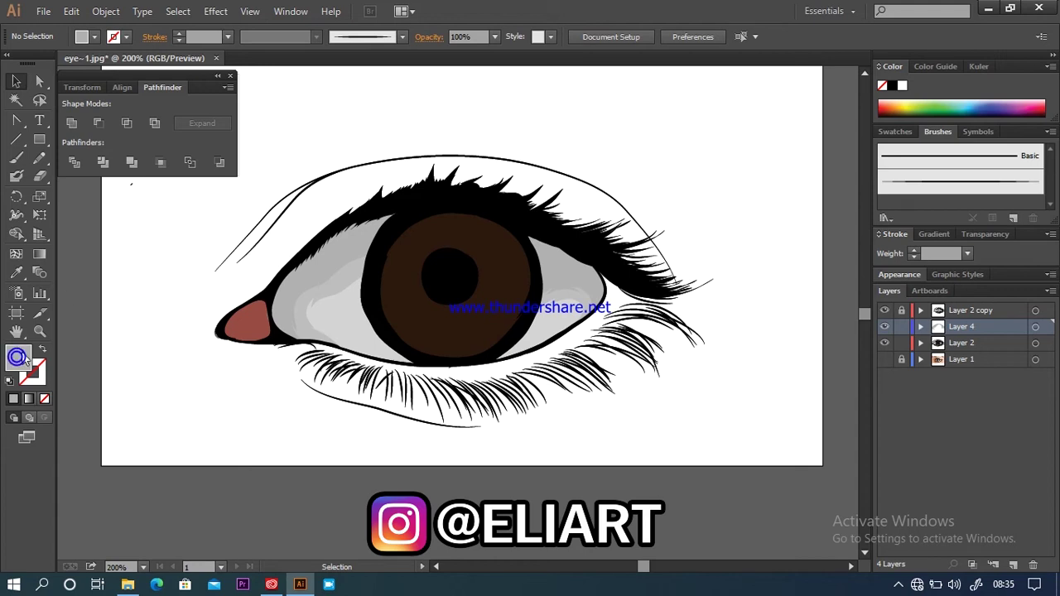
- Choose a darker grey fill and pencil a shadow band from the inner to outer eye corner
double_click(16, 358)
drag(329, 251, 322, 280)
click(720, 195)
key(n)
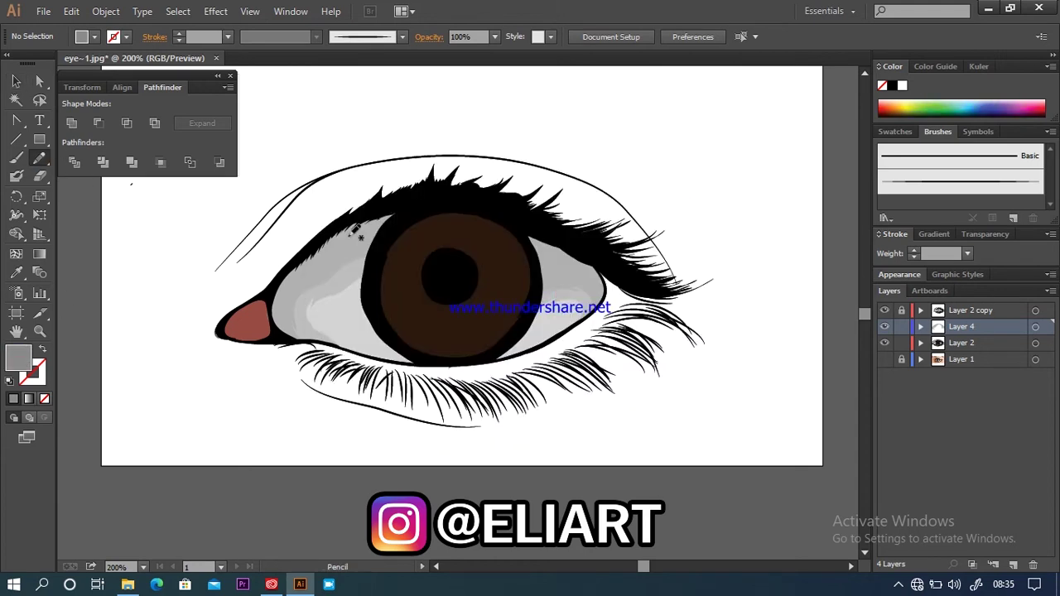
drag(281, 330, 287, 295)
drag(326, 264, 543, 272)
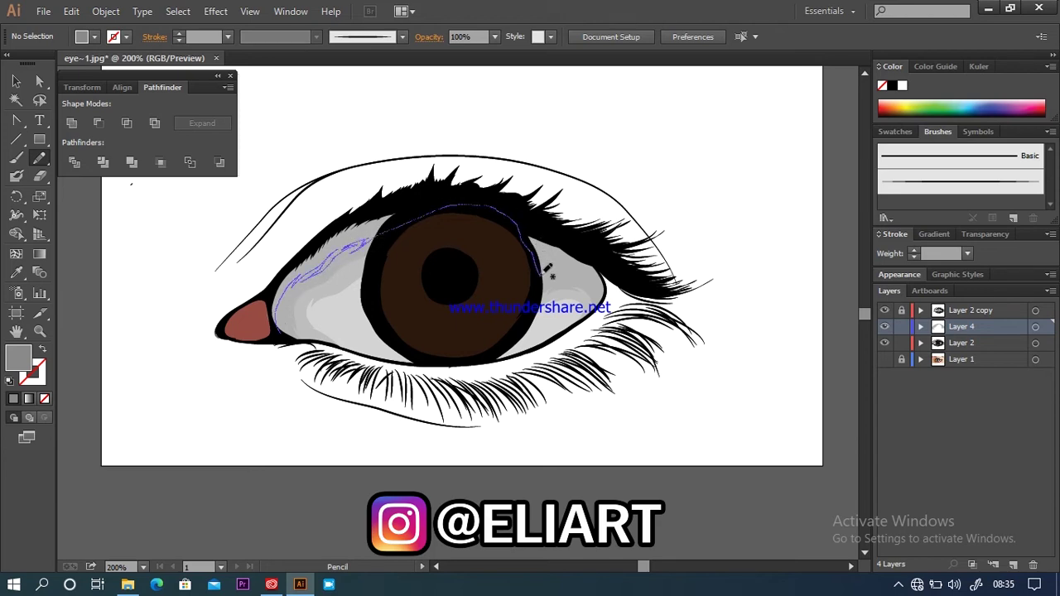
mouse_move(582, 266)
mouse_down()
mouse_move(607, 287)
mouse_move(539, 217)
mouse_move(404, 203)
mouse_move(319, 246)
mouse_up()
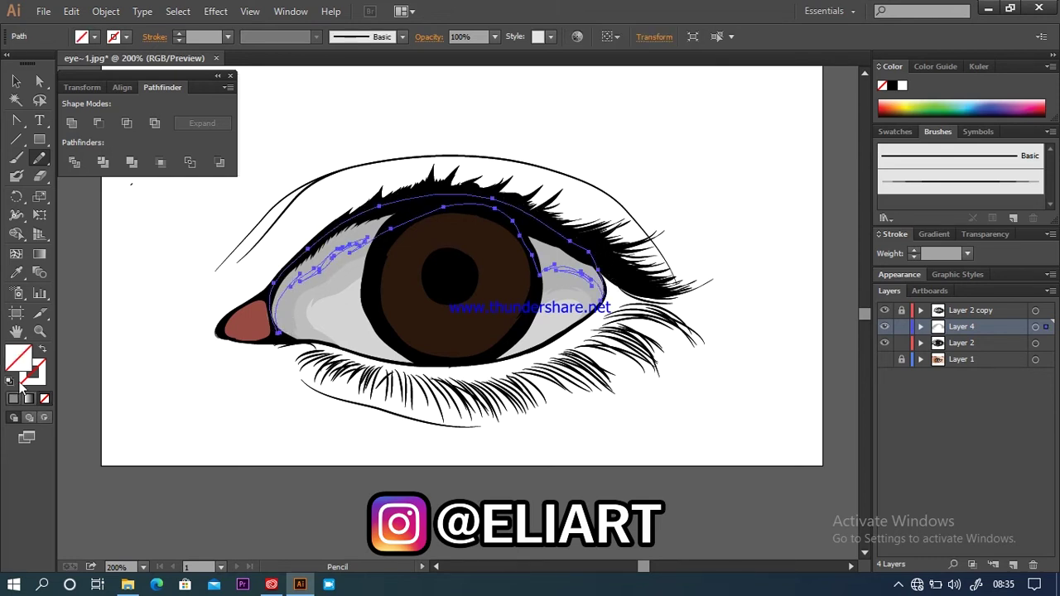
click(16, 81)
click(86, 231)
key(ctrl+plus)
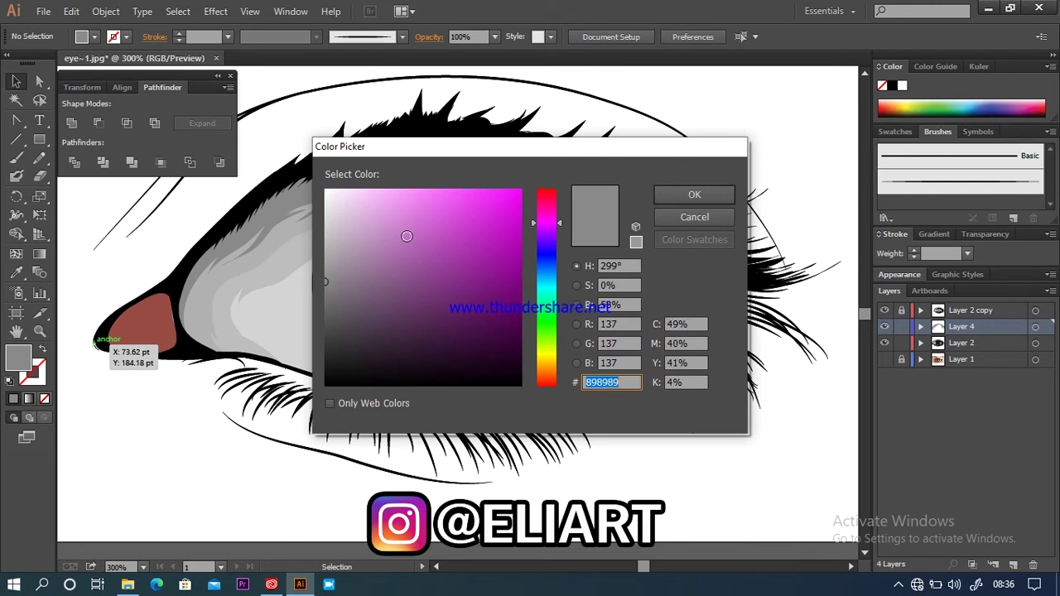
- Eyedrop the light grey of the eye white as the current fill
click(694, 217)
key(i)
click(301, 240)
double_click(17, 358)
drag(326, 223, 327, 217)
click(694, 217)
- Pencil solid highlight shapes on the lower eye white on both sides of the iris
click(40, 160)
drag(307, 275, 246, 312)
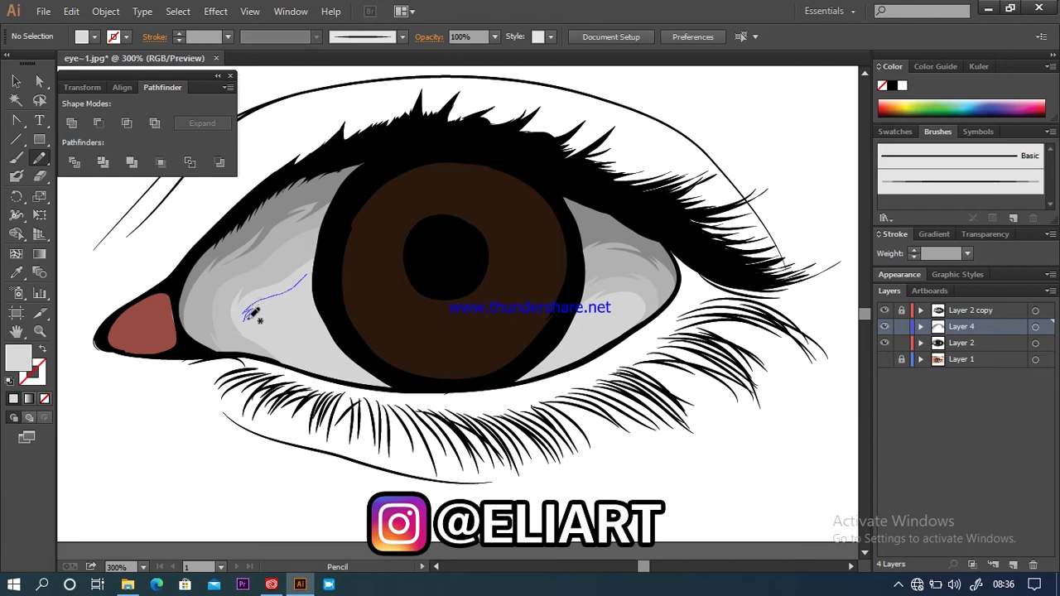
mouse_move(248, 317)
mouse_down()
mouse_move(328, 363)
mouse_move(306, 275)
mouse_up()
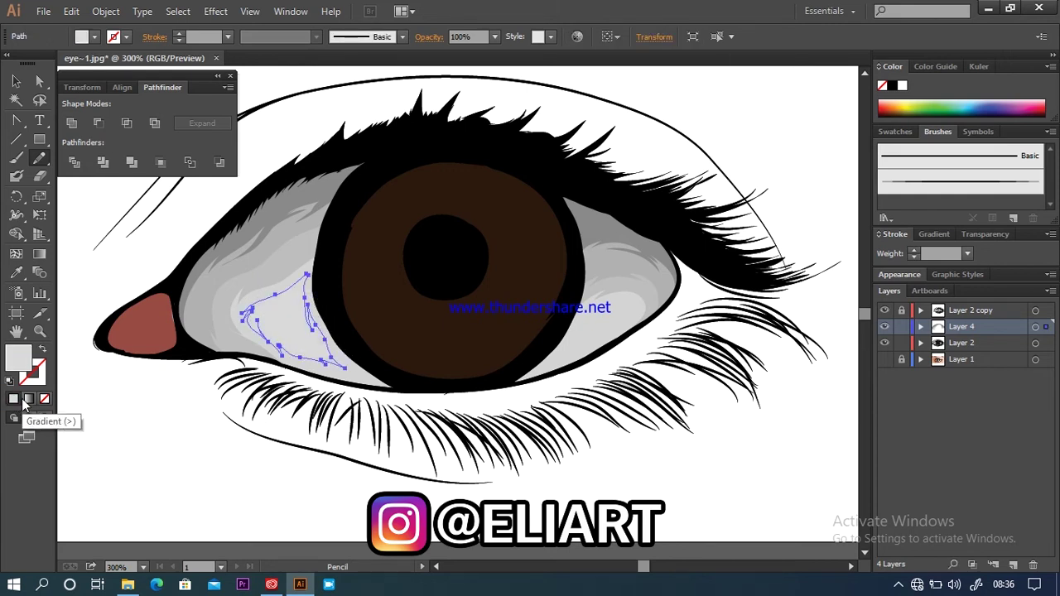
drag(610, 301, 632, 303)
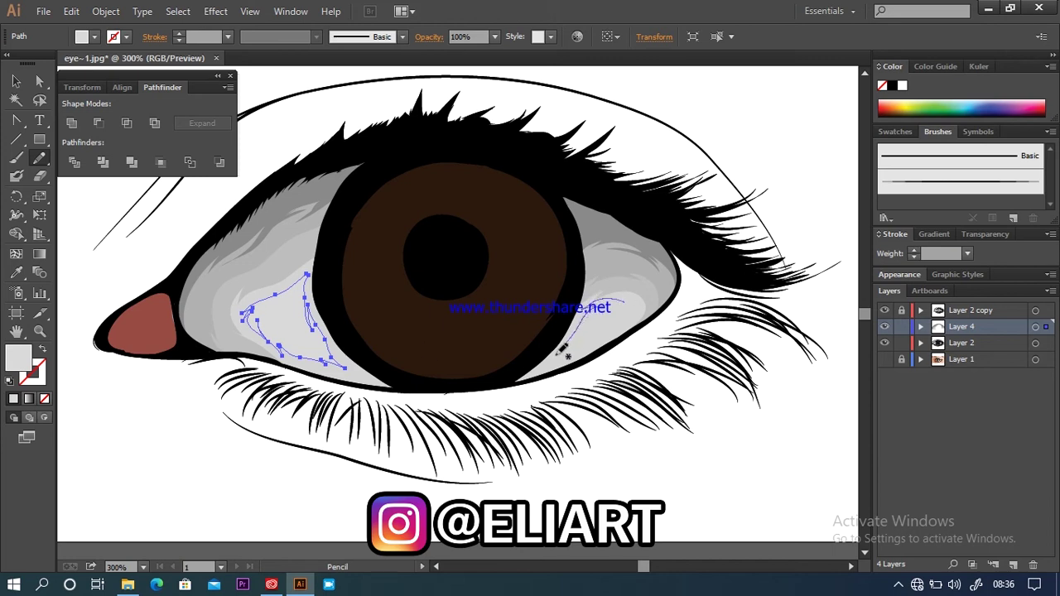
click(14, 398)
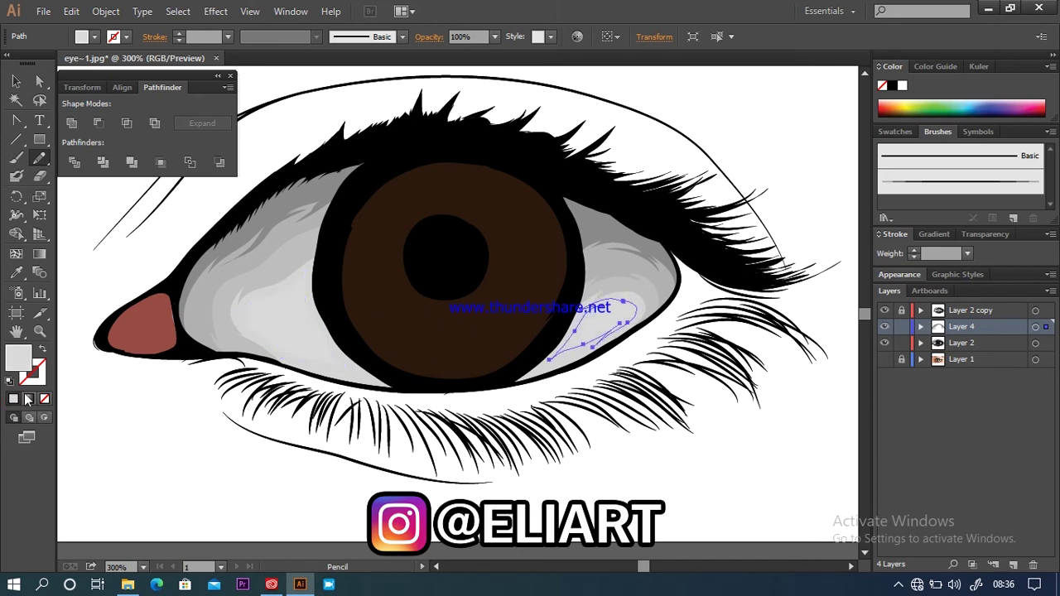
drag(279, 305, 263, 322)
- Lighten the fill to D8D8D8 and add small highlights on the left and near the outer corner
double_click(19, 358)
drag(327, 219, 348, 199)
key(Return)
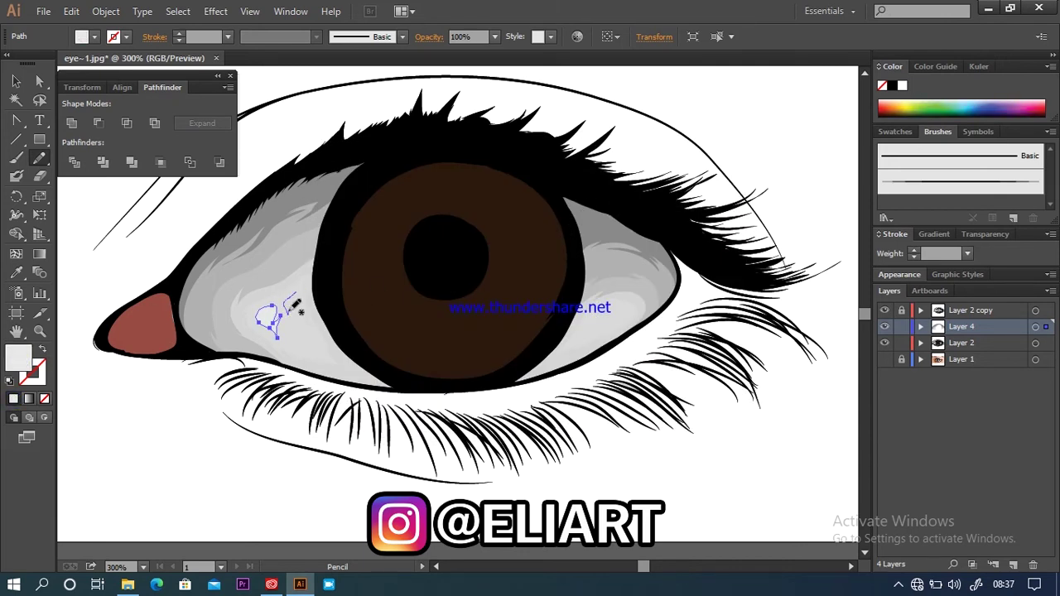
drag(292, 308, 286, 315)
drag(592, 316, 619, 323)
click(16, 80)
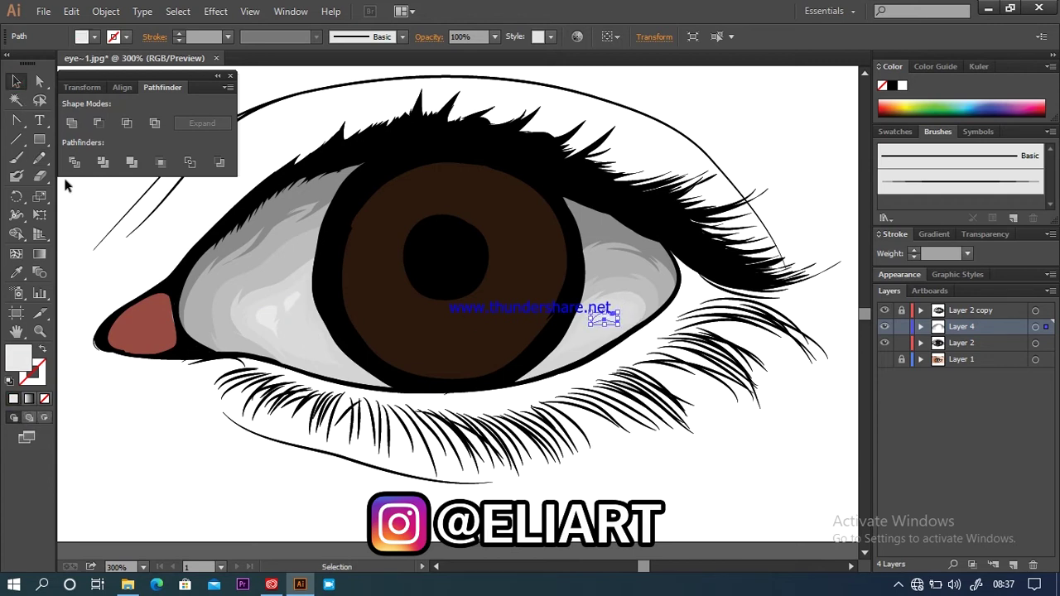
click(69, 176)
key(ctrl+minus)
key(ctrl+minus)
key(ctrl+minus)
key(ctrl+plus)
key(ctrl+plus)
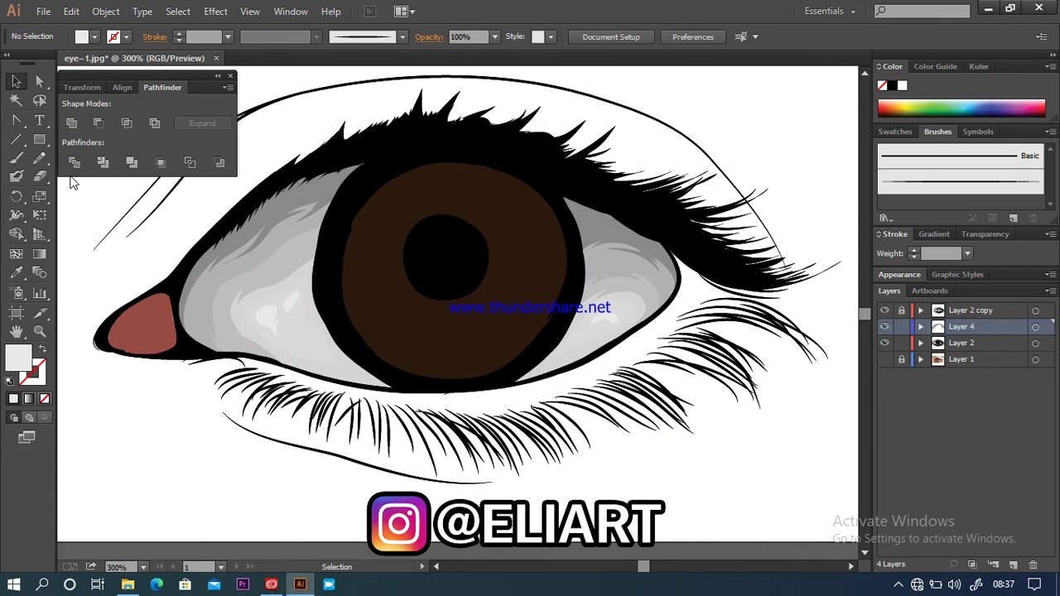
- Add a new layer and set a lighter brown fill sampled from the iris
click(1013, 564)
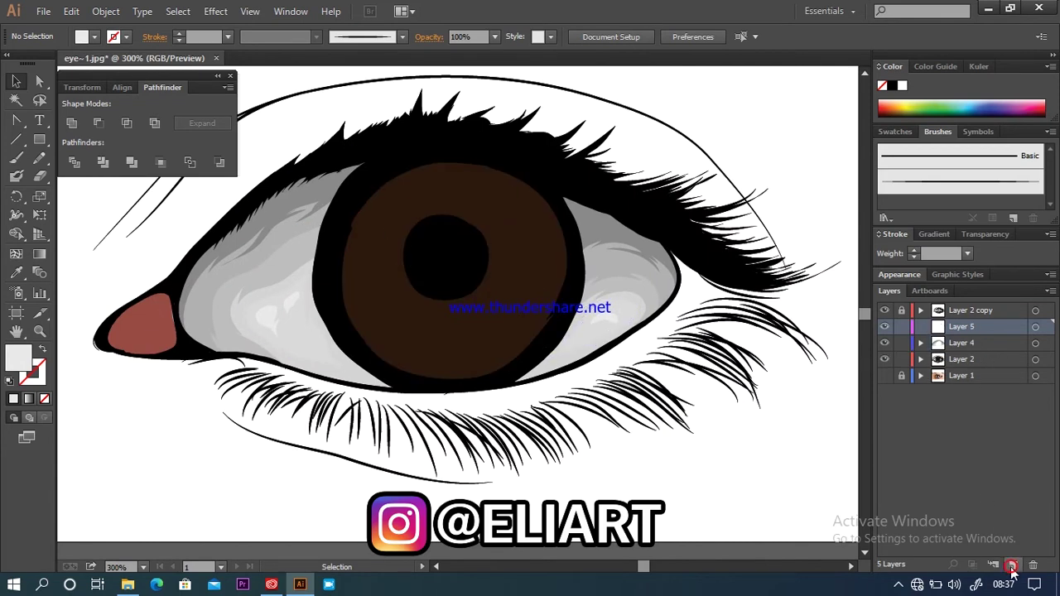
key(i)
click(393, 268)
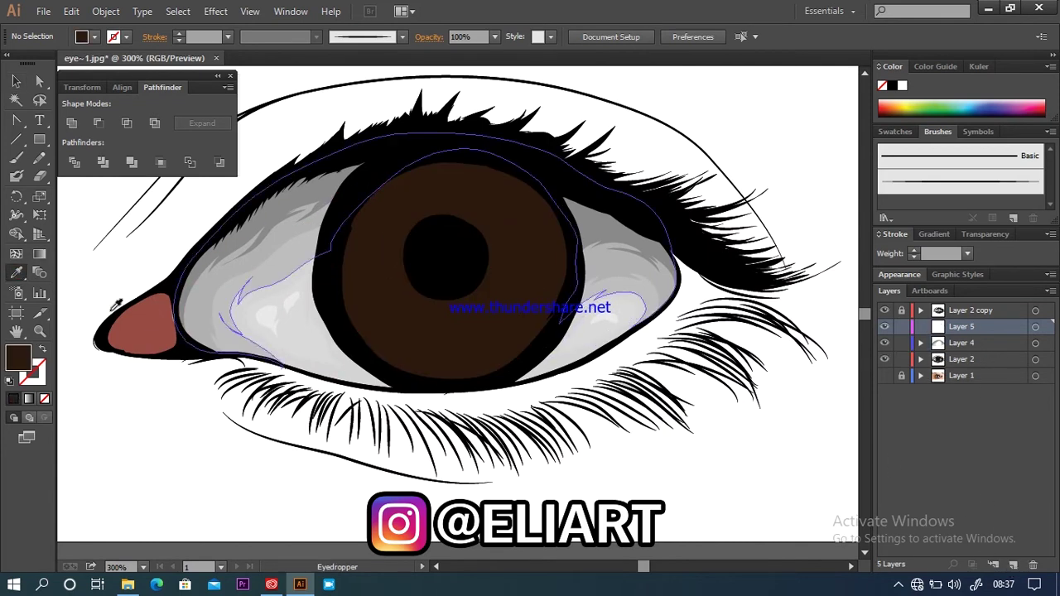
double_click(25, 358)
click(462, 369)
click(695, 215)
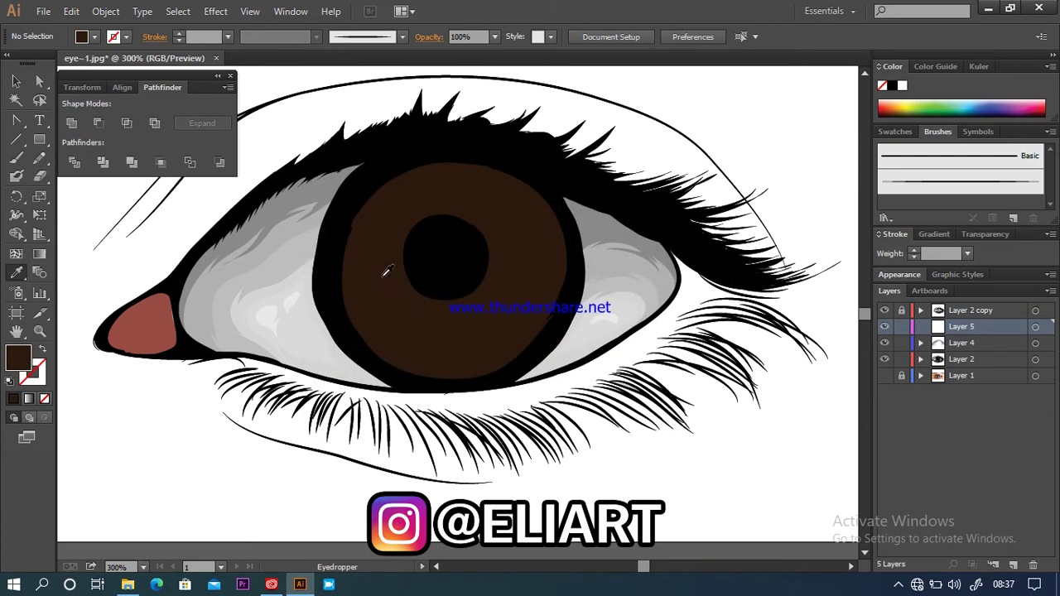
- Pencil a closed shading shape over the lower iris, curving beneath the pupil
click(42, 161)
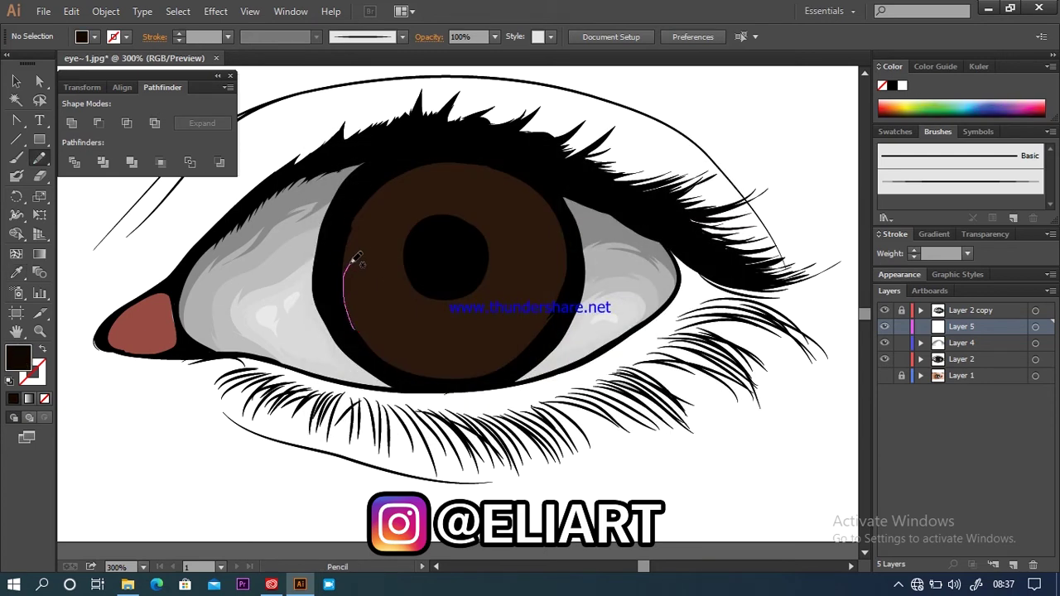
drag(408, 263, 434, 282)
mouse_move(552, 251)
mouse_down()
mouse_move(571, 300)
mouse_move(568, 208)
mouse_move(373, 171)
mouse_move(336, 305)
mouse_move(345, 264)
mouse_up()
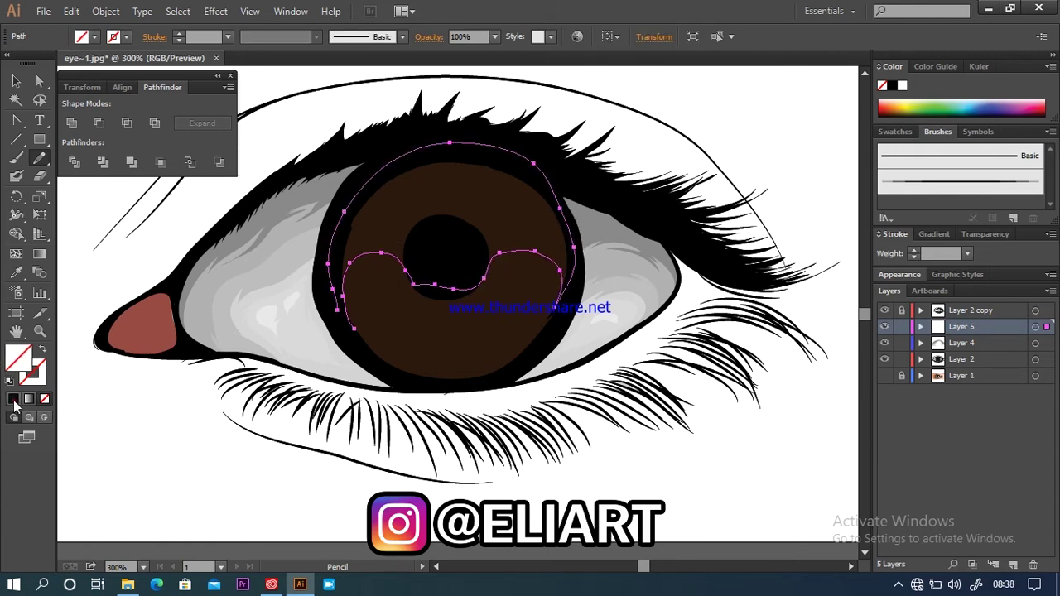
click(16, 80)
click(71, 195)
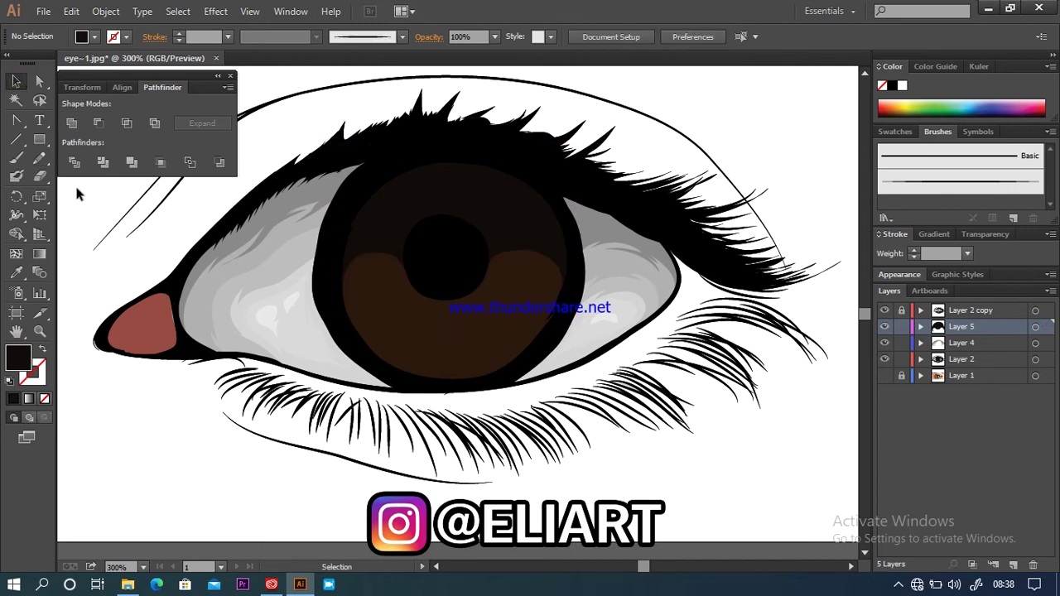
key(ctrl+minus)
key(ctrl+minus)
key(ctrl+minus)
key(ctrl+plus)
key(ctrl+plus)
key(ctrl+plus)
key(ctrl+plus)
key(ctrl+plus)
- Sample the iris's dark brown and adjust it to a slightly lighter brown fill
key(ctrl+minus)
click(273, 181)
key(i)
click(324, 300)
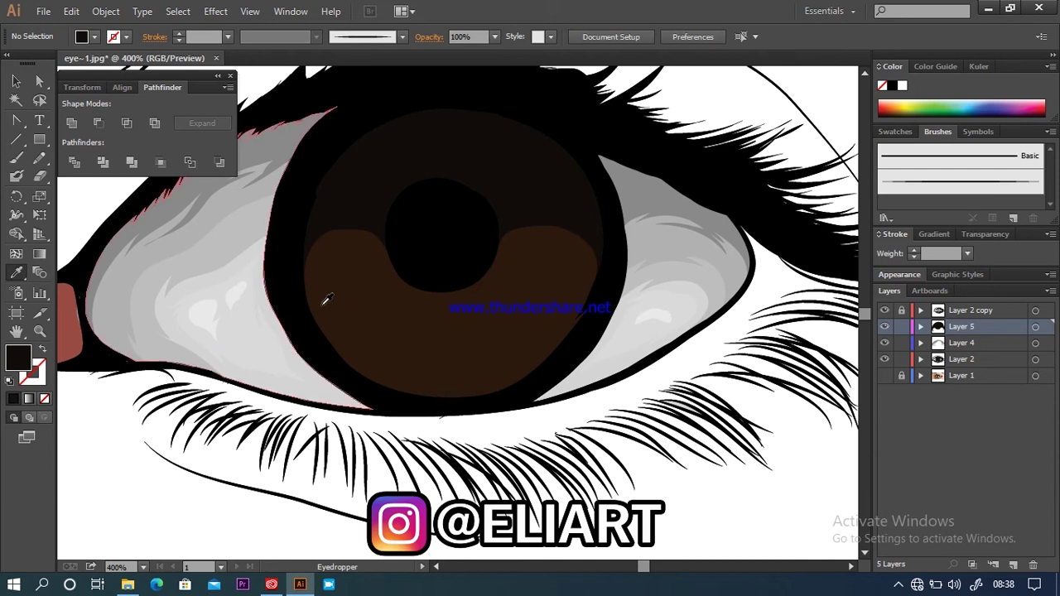
double_click(20, 358)
click(449, 346)
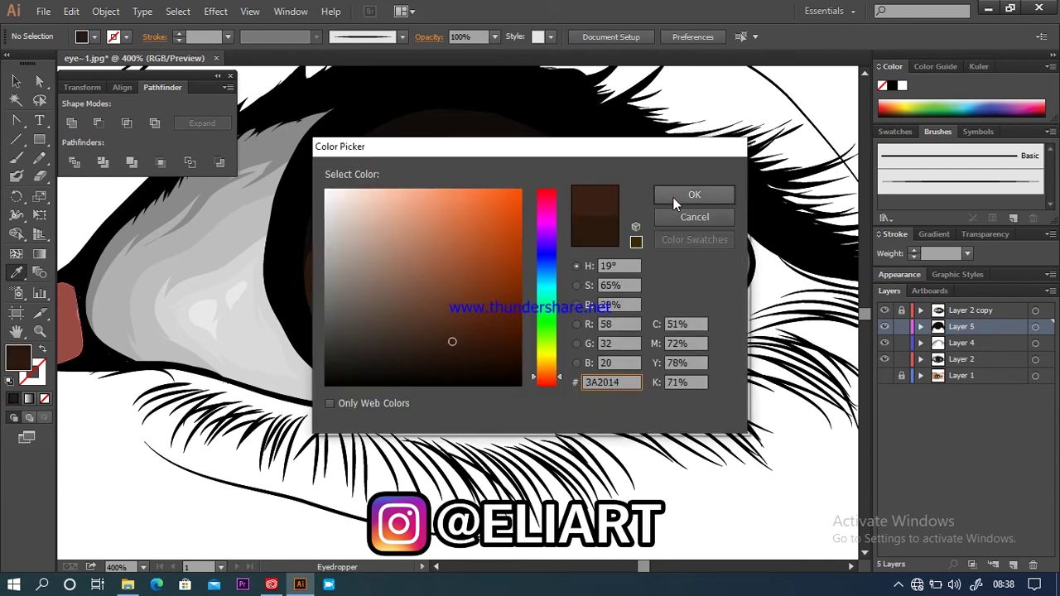
click(693, 194)
- Draw a brown-filled Pencil shading shape along the lower iris up toward the pupil
click(39, 158)
drag(325, 310, 547, 347)
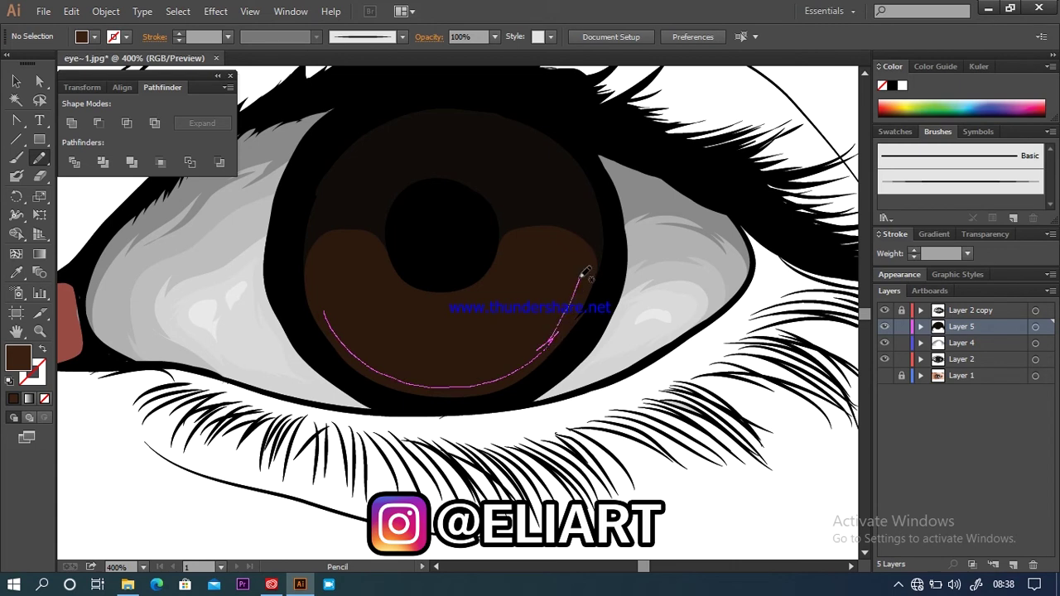
drag(546, 302, 400, 333)
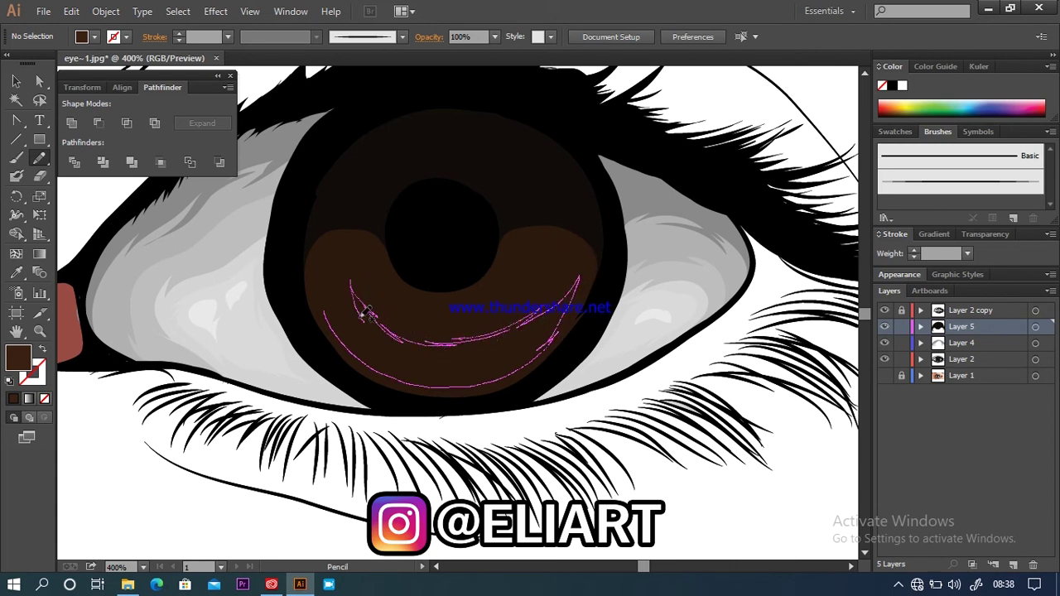
drag(399, 333, 327, 272)
click(12, 399)
click(15, 80)
click(66, 196)
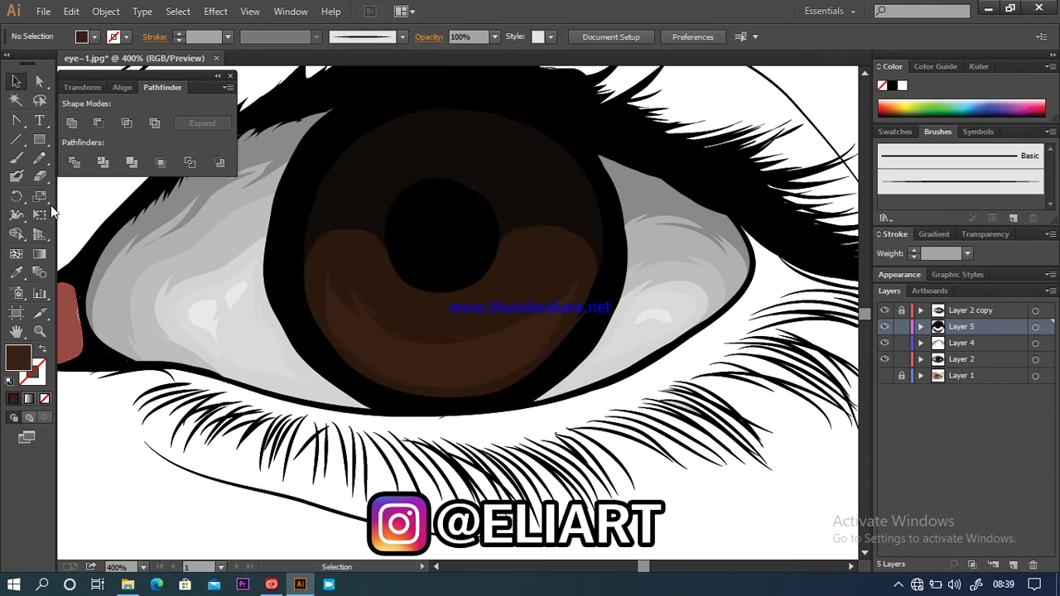
- Draw a brown-filled crescent streak across the lower iris
click(39, 159)
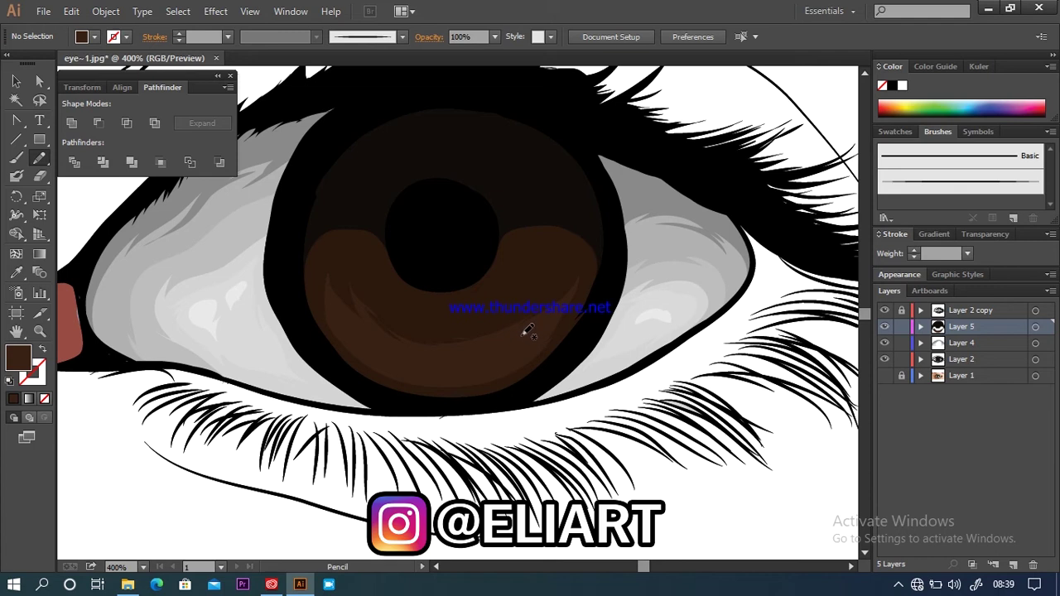
drag(531, 327, 480, 344)
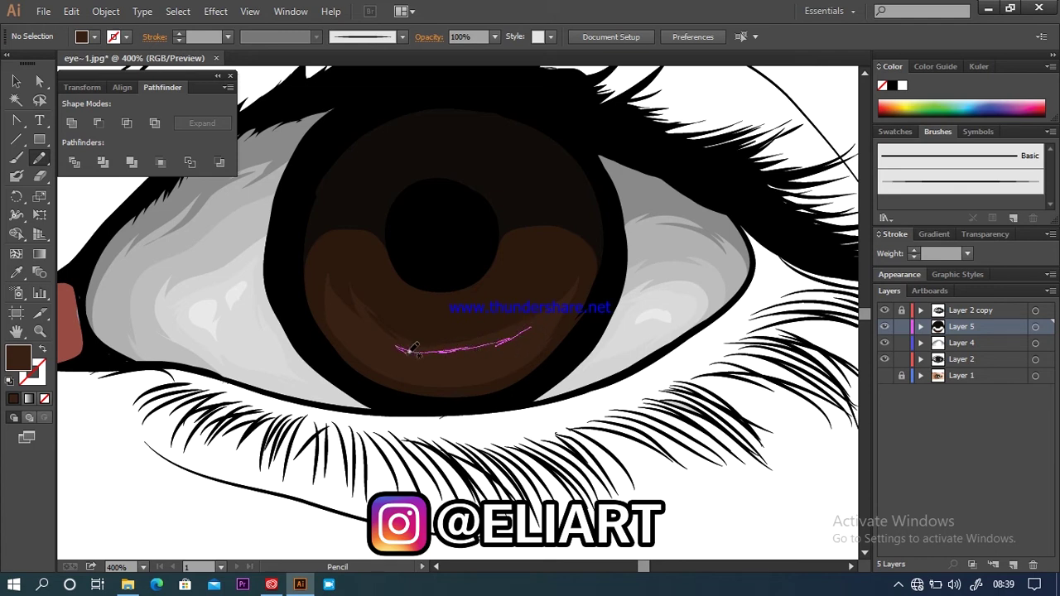
drag(340, 310, 405, 373)
drag(469, 369, 551, 313)
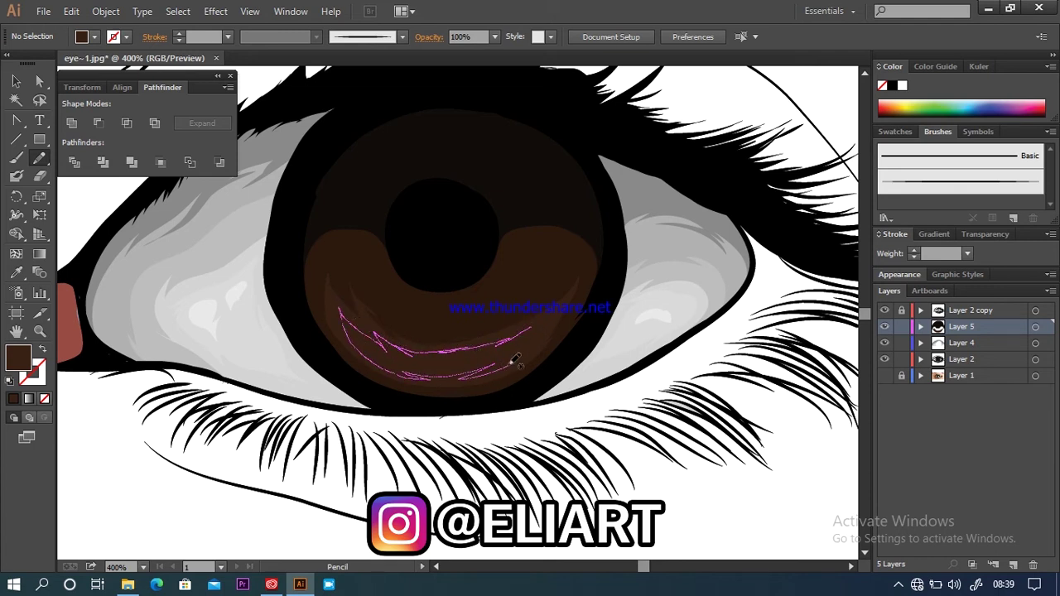
double_click(20, 356)
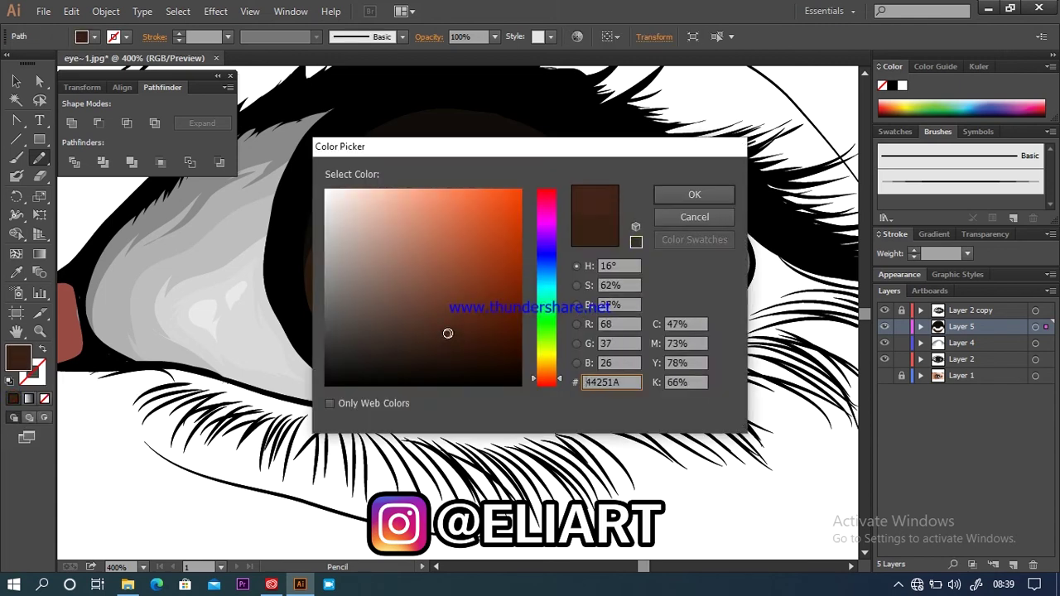
click(694, 194)
click(16, 81)
click(70, 192)
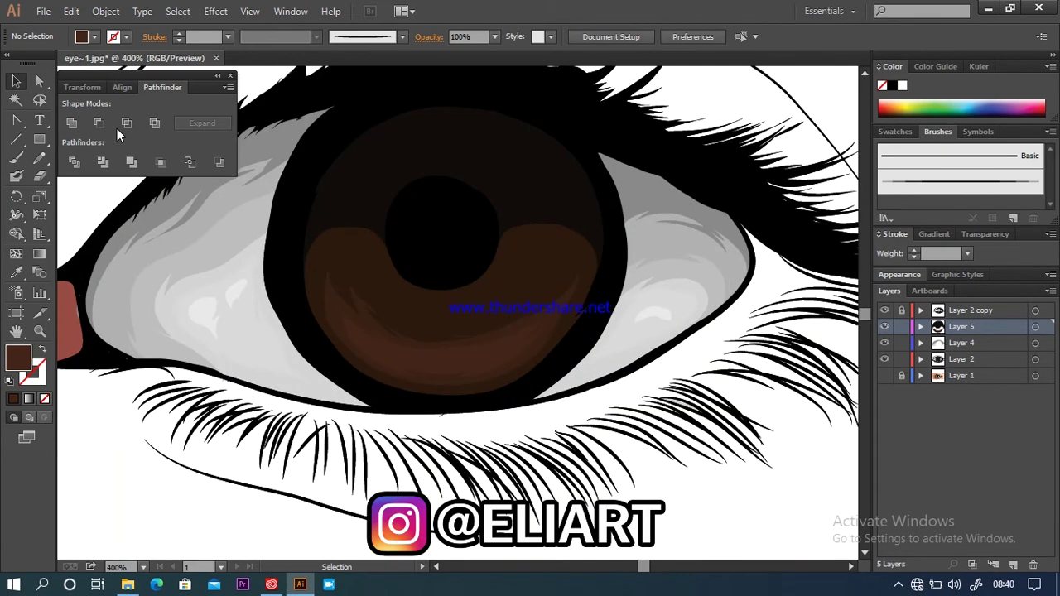
- Add Layer 6 above Layer 4 and set the fill to dark brown 331C12
click(962, 348)
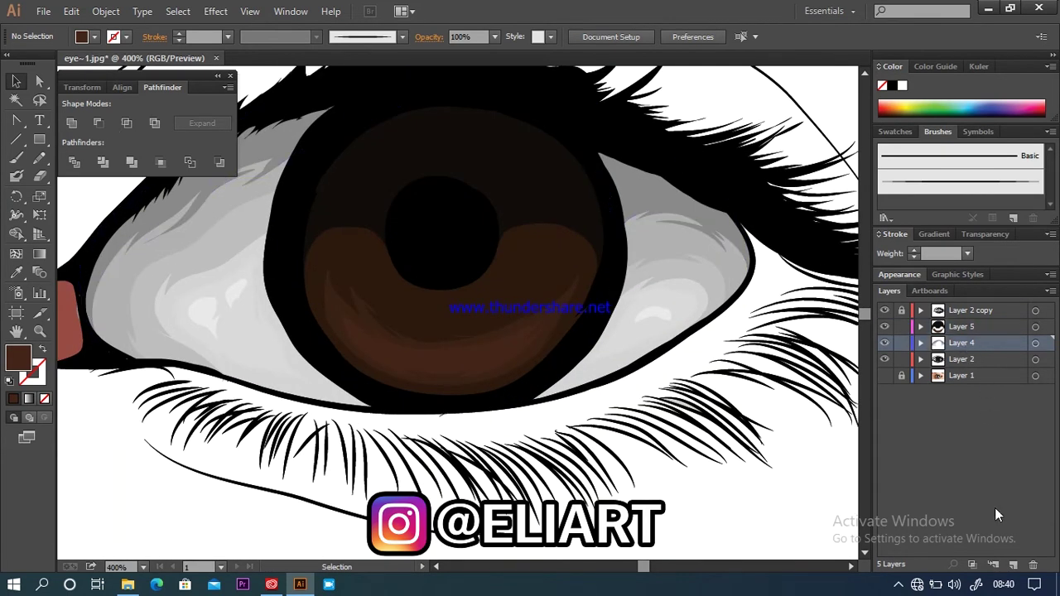
click(1013, 564)
click(17, 272)
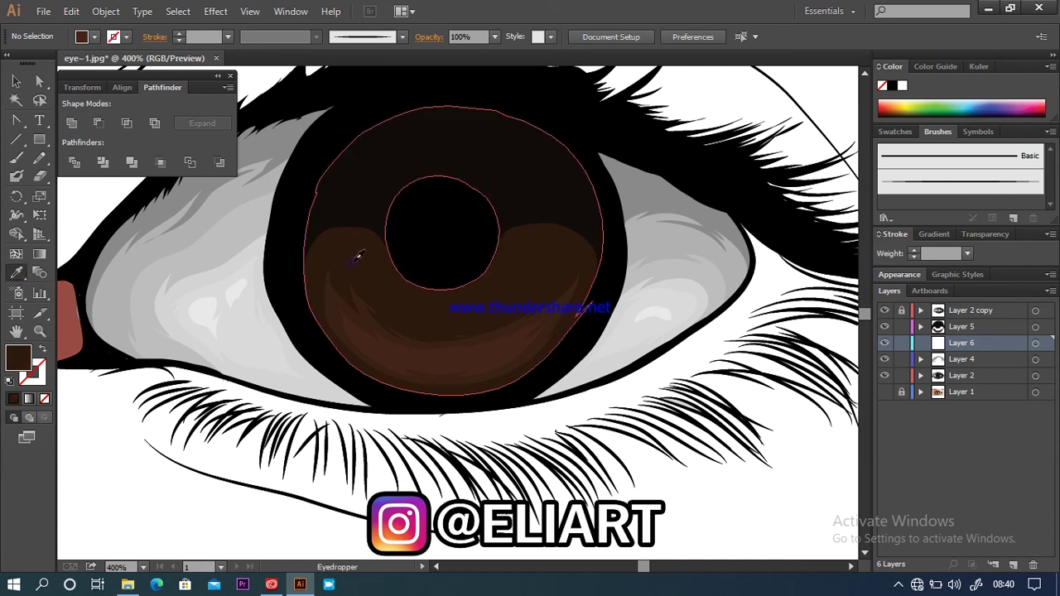
double_click(17, 357)
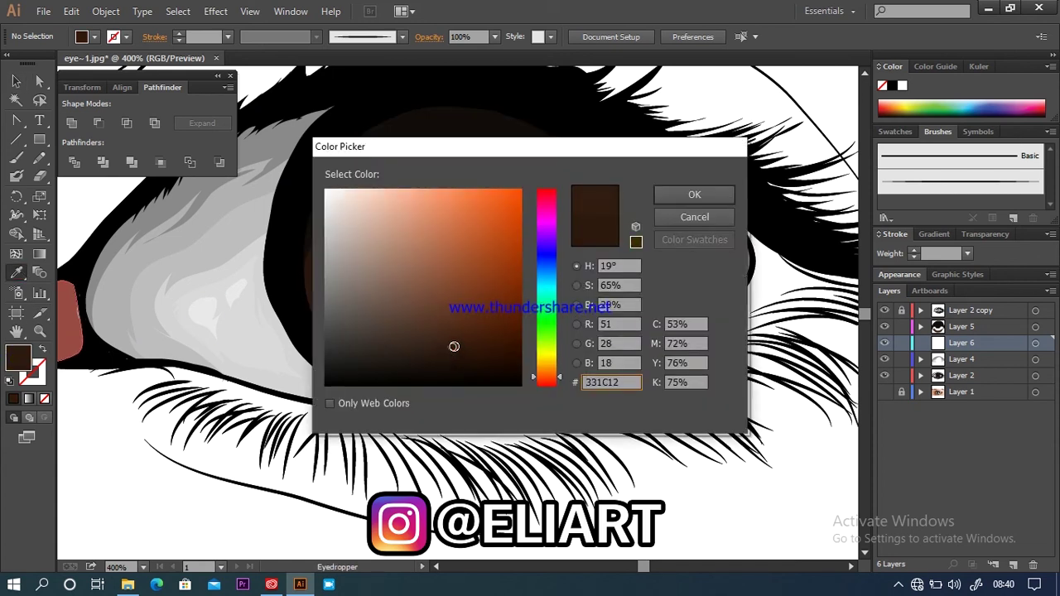
click(685, 196)
- Draw a dark brown crescent across the lower iris beneath the pupil on Layer 6
key(n)
drag(449, 316, 490, 310)
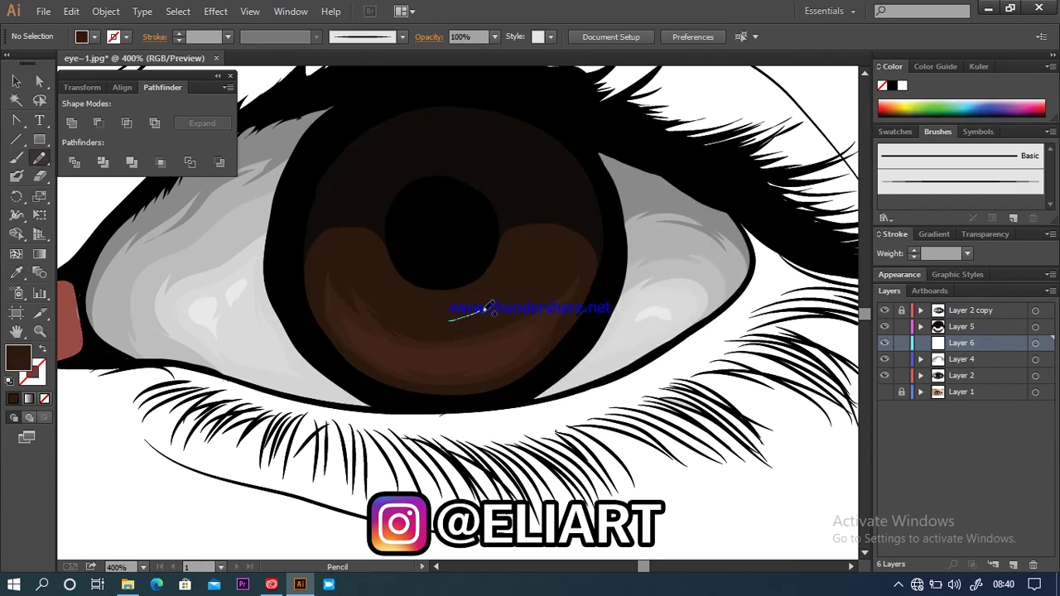
mouse_move(544, 284)
mouse_down()
mouse_move(567, 234)
mouse_move(598, 276)
mouse_move(554, 344)
mouse_move(450, 386)
mouse_move(365, 352)
mouse_move(323, 295)
mouse_move(329, 249)
mouse_move(375, 297)
mouse_move(467, 312)
mouse_up()
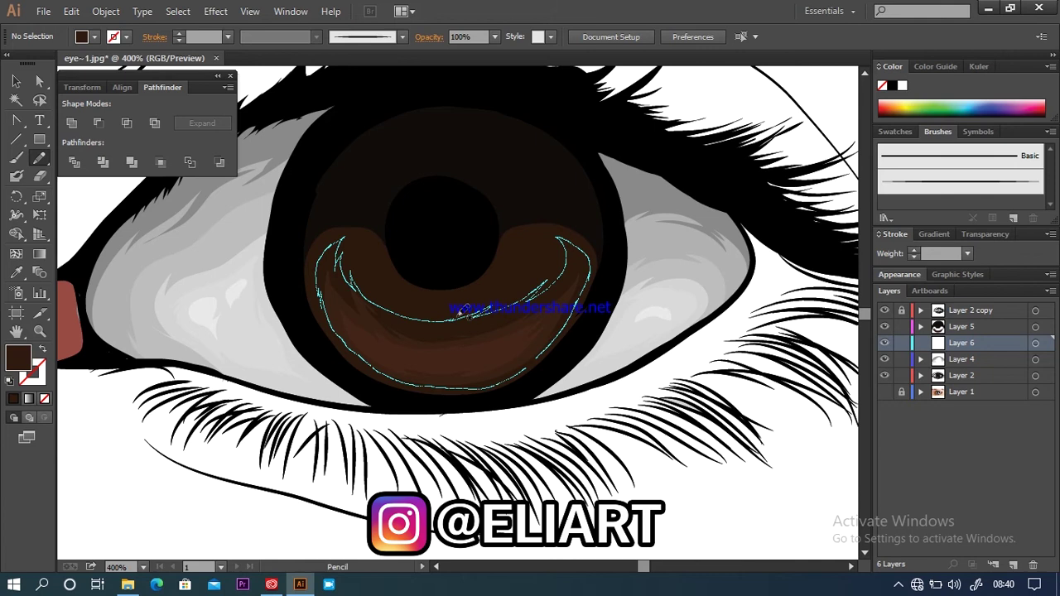
click(16, 80)
click(75, 206)
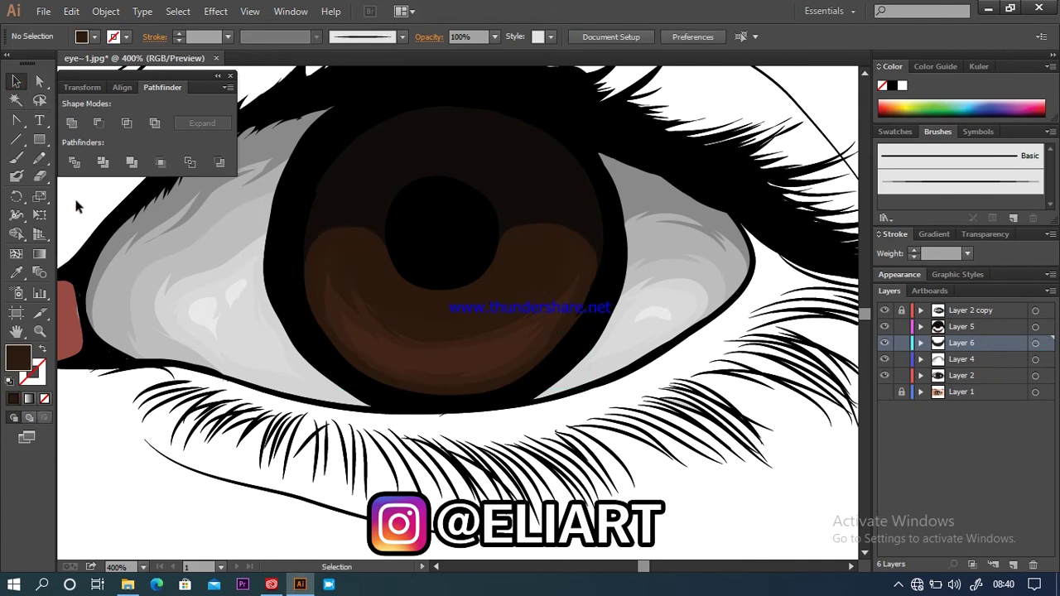
- On Layer 5, draw a #513E38 grayish-brown crescent beside the pupil's upper right edge
click(961, 328)
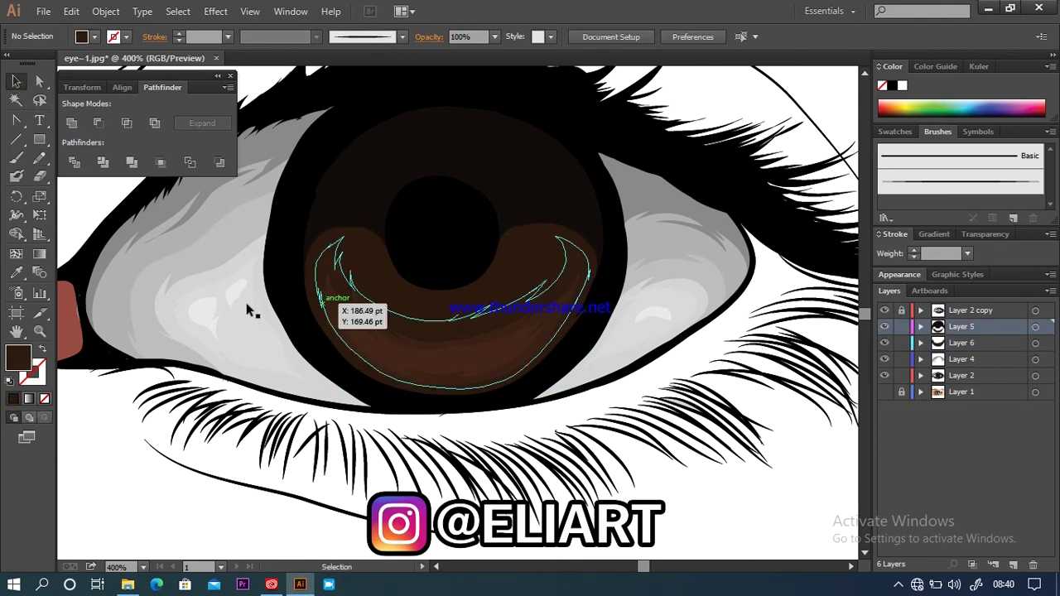
double_click(18, 356)
click(387, 322)
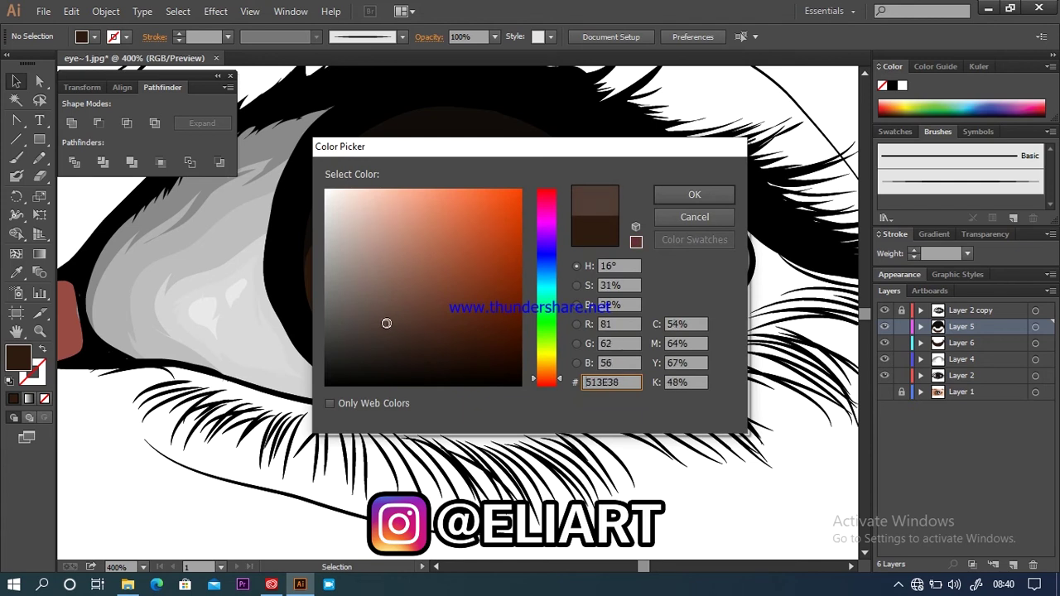
click(694, 194)
click(38, 157)
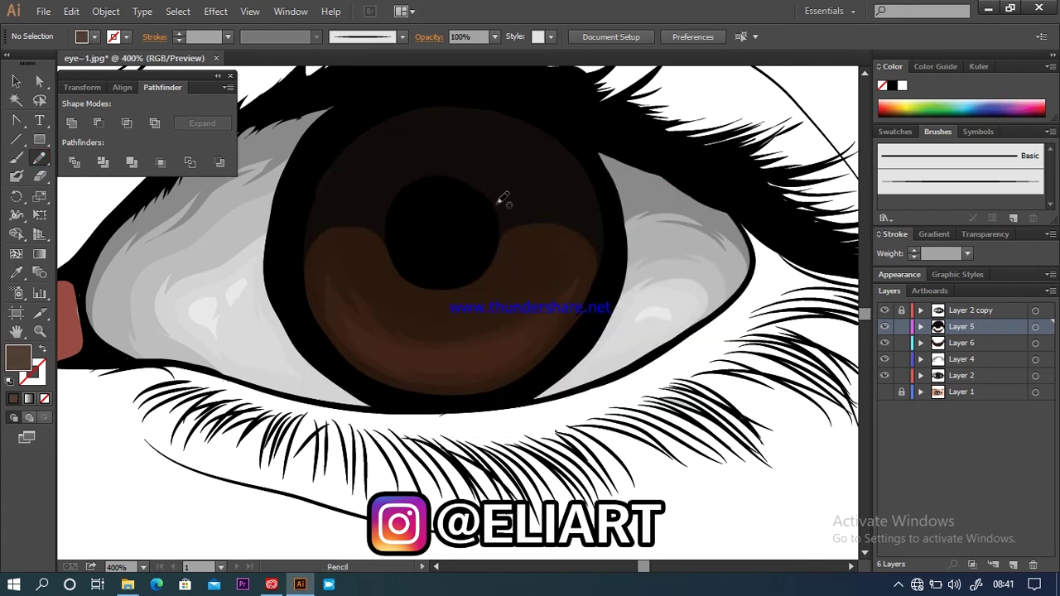
drag(499, 200, 508, 223)
mouse_move(500, 288)
mouse_down()
mouse_move(532, 268)
mouse_move(487, 186)
mouse_up()
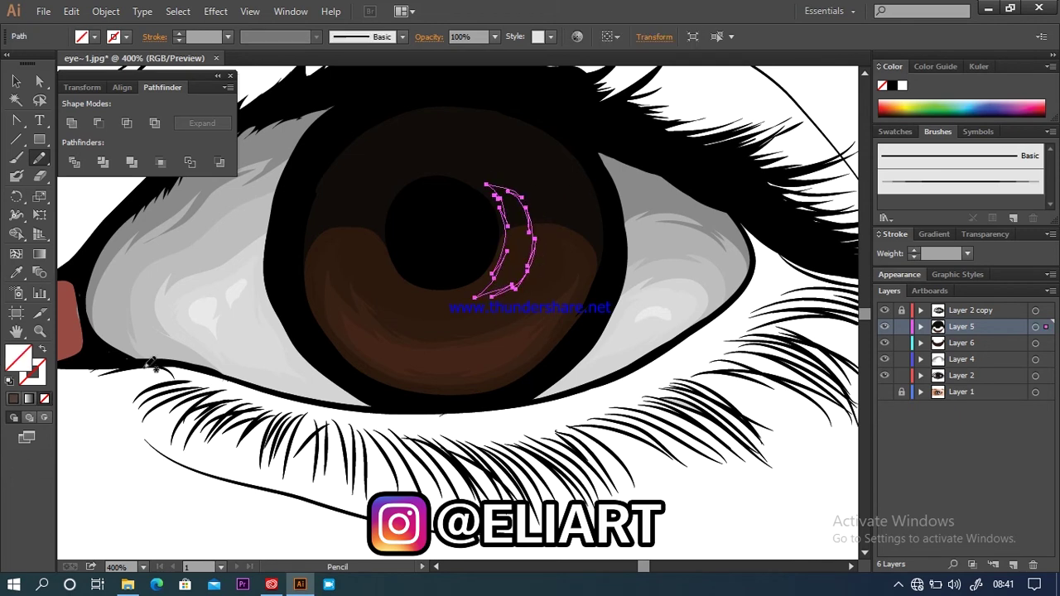
click(24, 400)
click(16, 81)
- Add pale #B97974 highlight streaks inside the crescent
key(ctrl+shift+a)
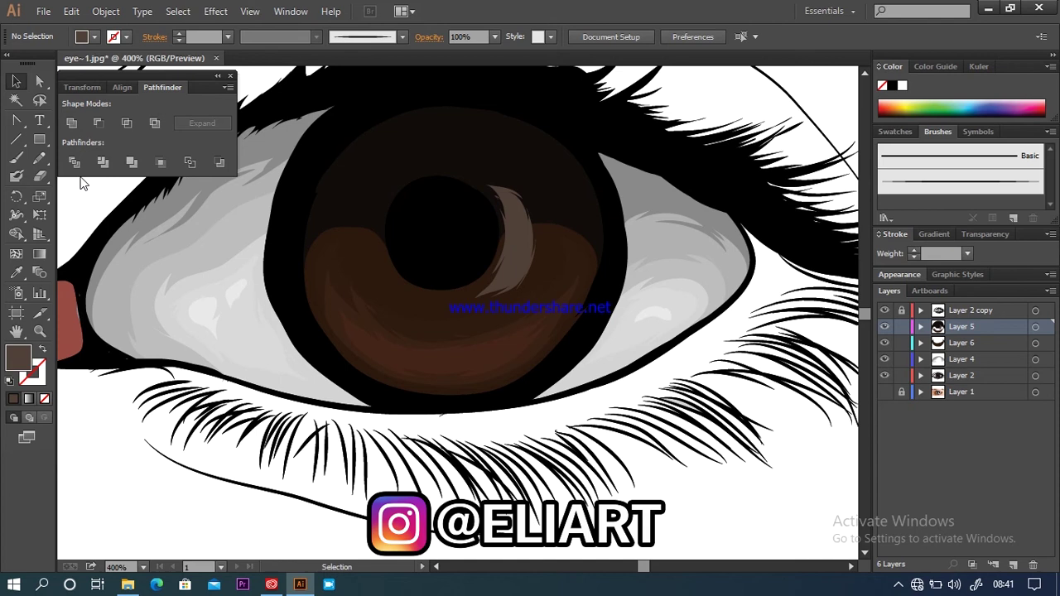
key(ctrl+1)
key(ctrl+plus)
key(ctrl+plus)
key(ctrl+plus)
key(ctrl+plus)
double_click(20, 357)
drag(367, 304, 356, 279)
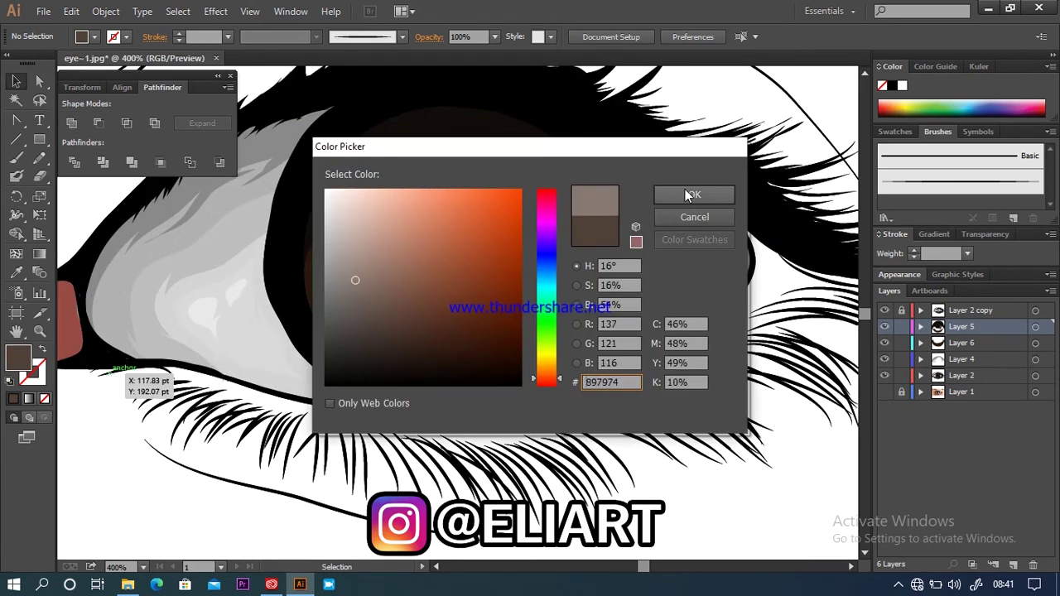
click(694, 194)
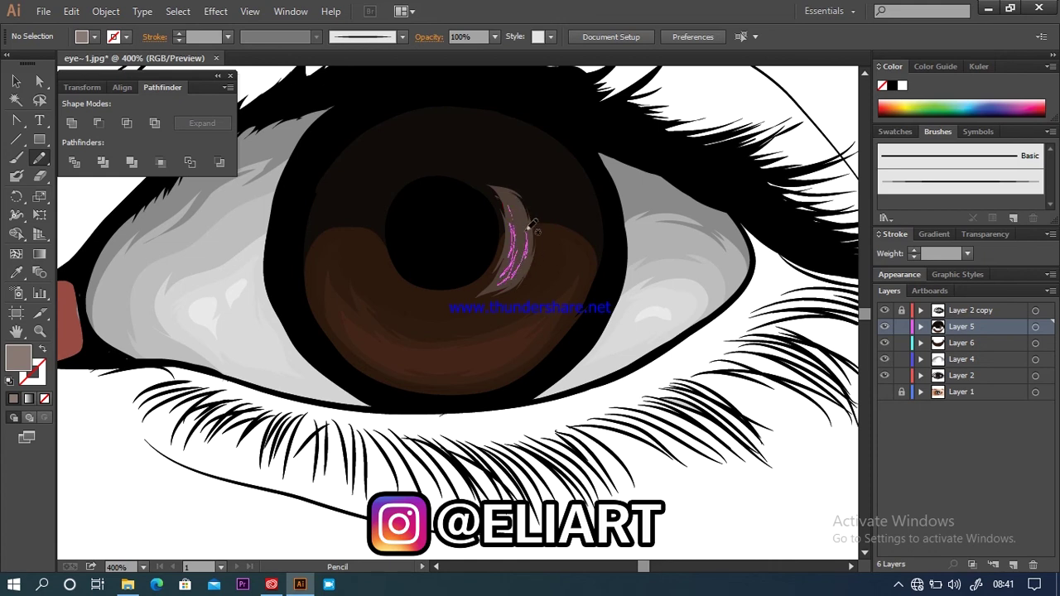
click(16, 81)
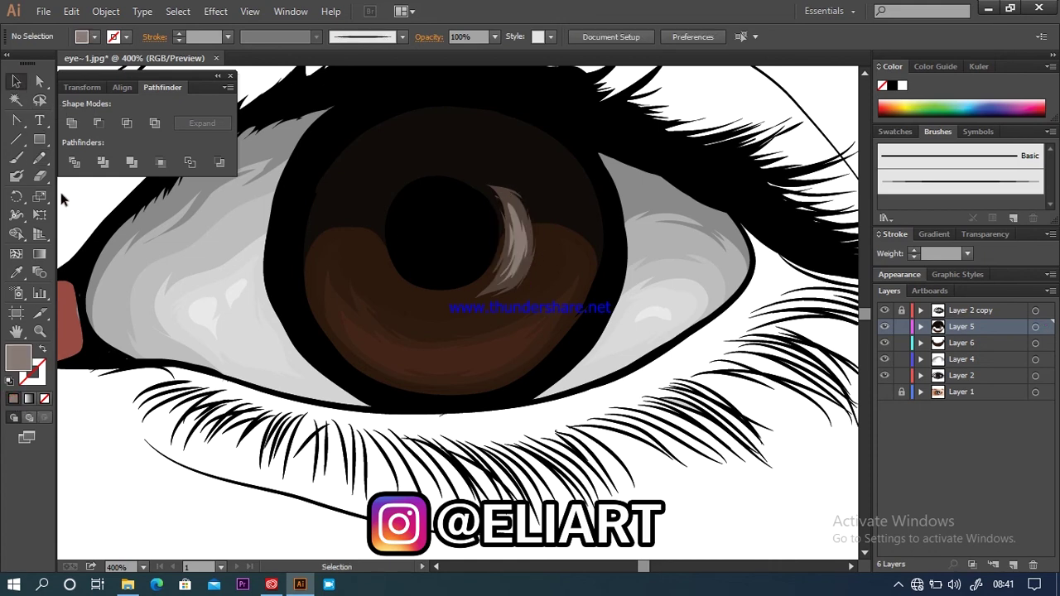
key(ctrl+minus)
key(ctrl+minus)
key(ctrl+minus)
key(ctrl+minus)
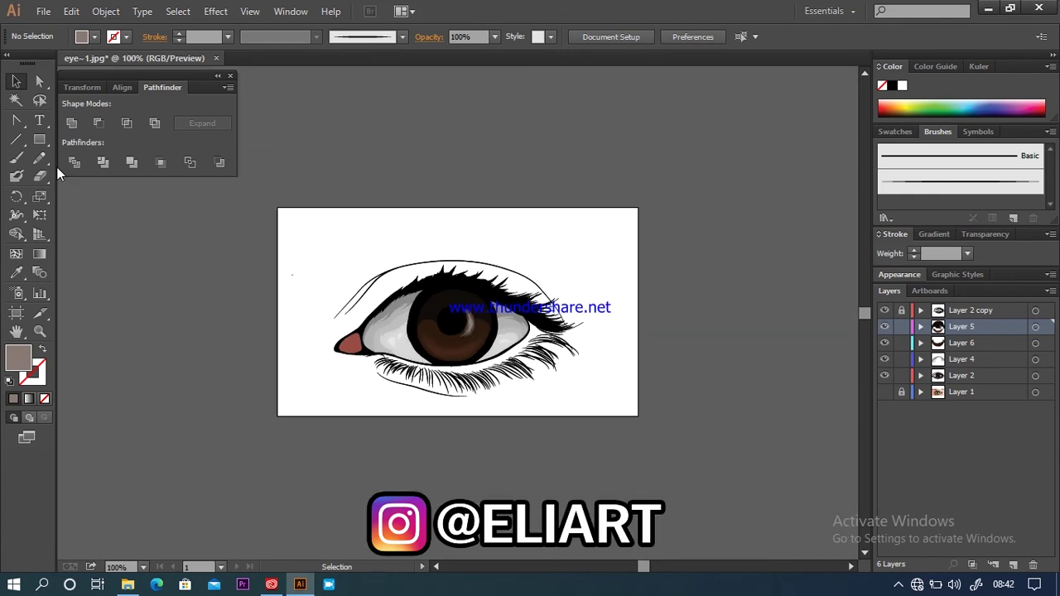
- Sample the tear duct red, darken it to 5E2C29, and draw a dark shape over the tear duct
key(ctrl+plus)
key(ctrl+plus)
key(ctrl+plus)
key(ctrl+plus)
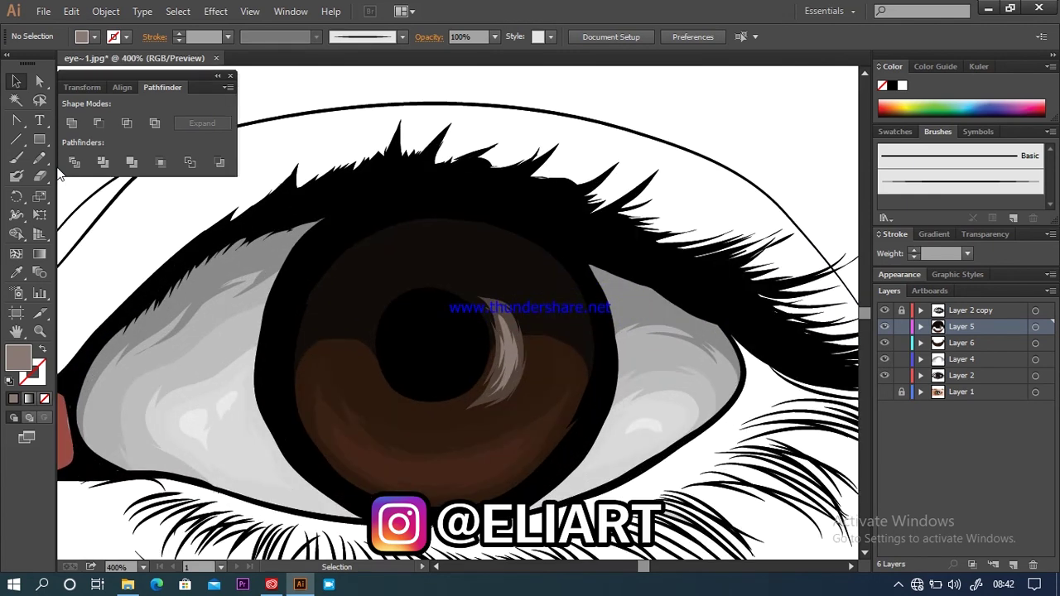
click(436, 567)
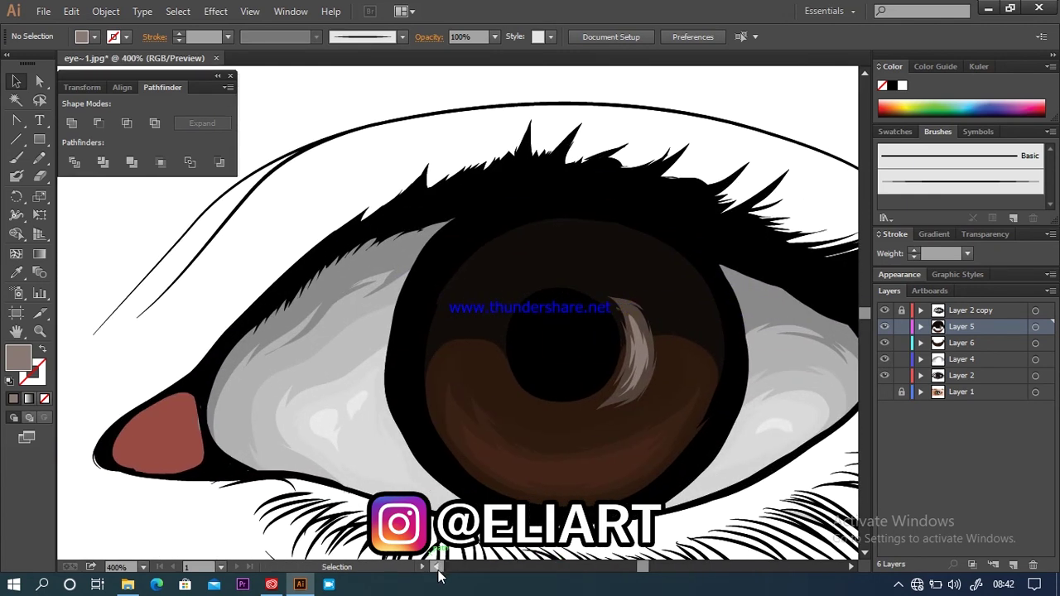
click(17, 273)
click(249, 431)
double_click(18, 356)
drag(433, 268, 436, 313)
click(694, 194)
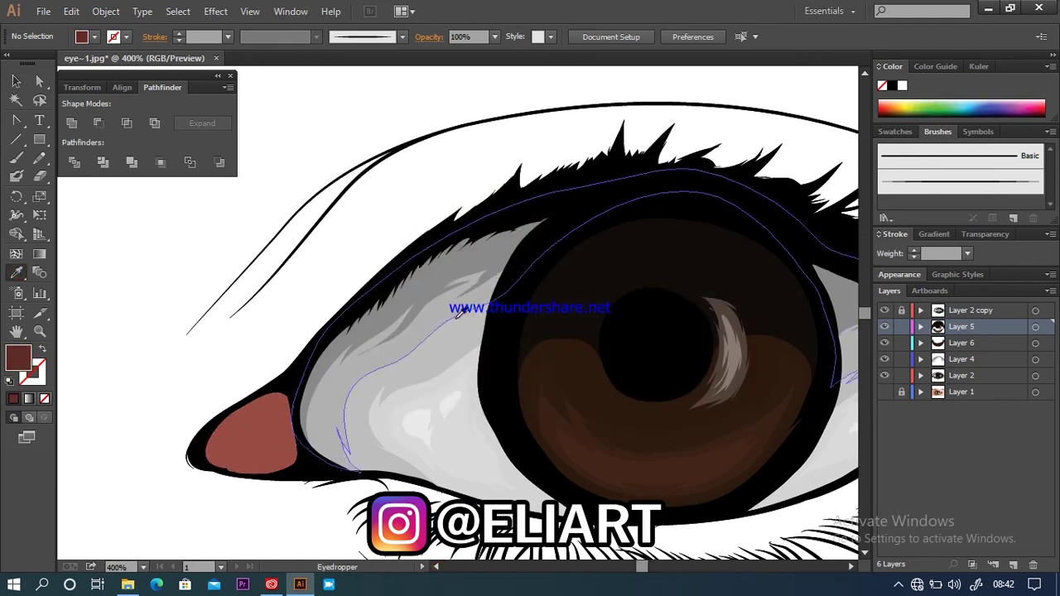
click(39, 158)
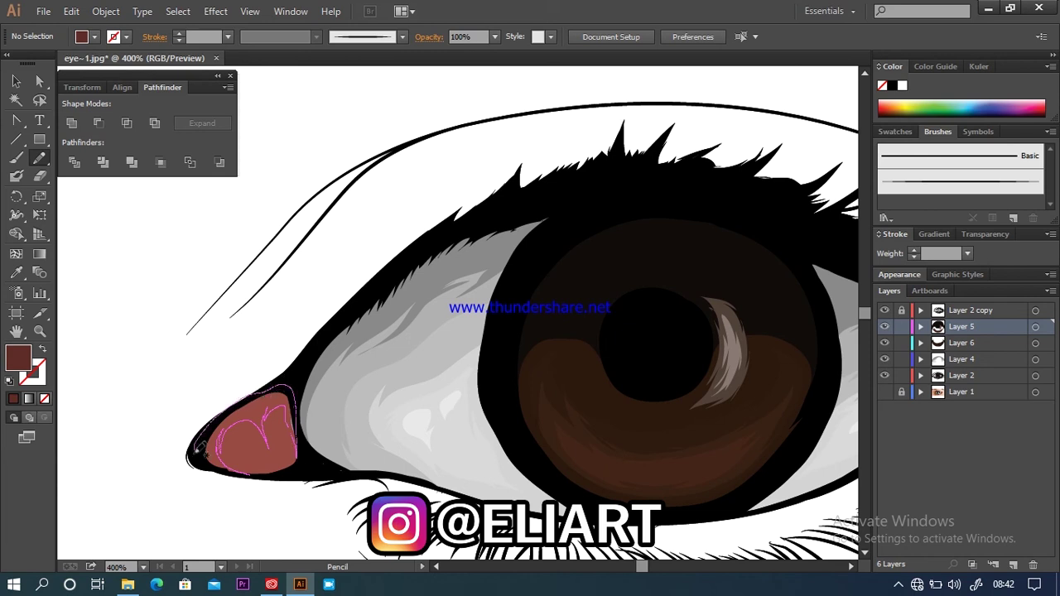
drag(303, 454, 242, 474)
click(16, 81)
- On Layer 6, draw another shading shape inside the tear duct
click(58, 218)
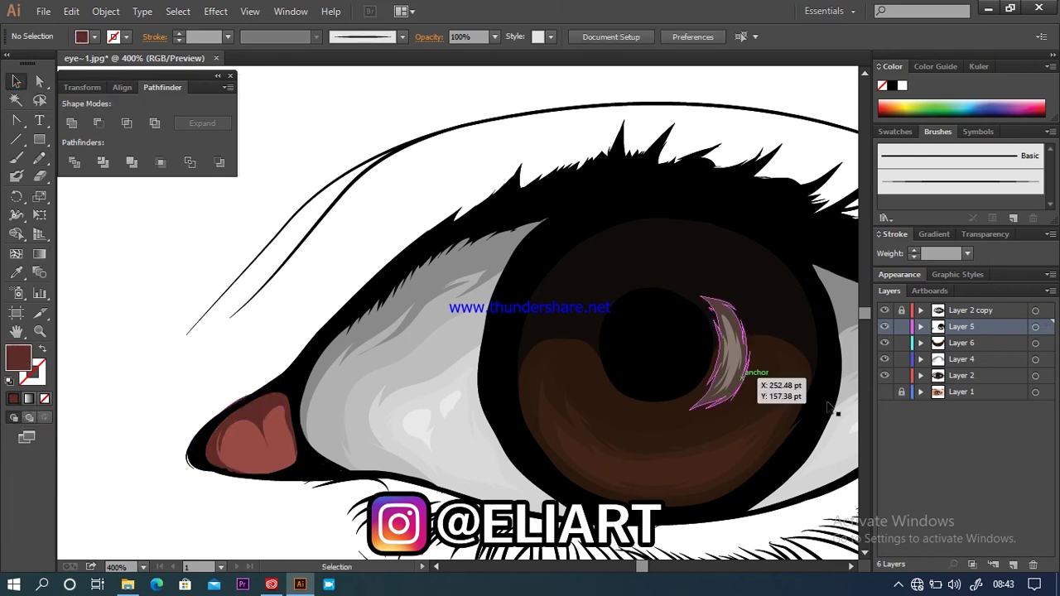
click(580, 348)
key(i)
double_click(19, 356)
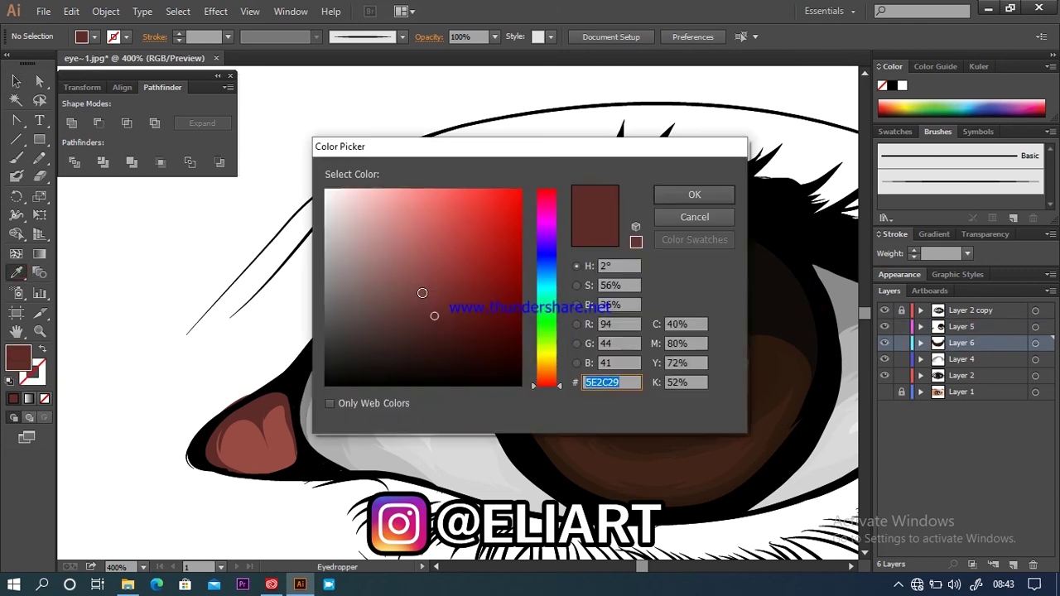
key(Return)
key(n)
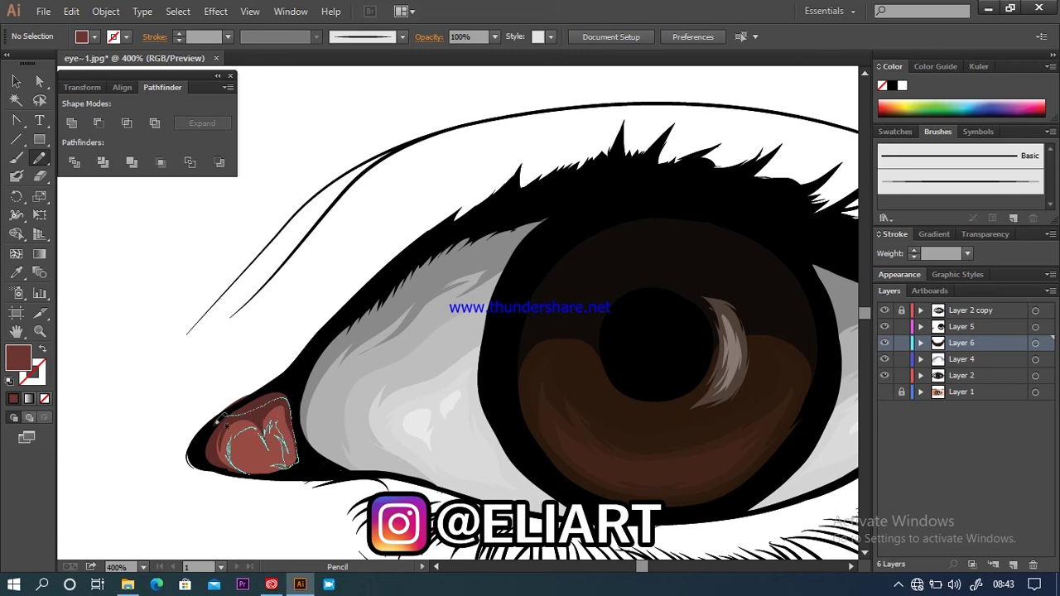
drag(302, 456, 257, 476)
- Fill the tear duct shape with a sampled reddish pink, 994C44
key(i)
click(249, 439)
double_click(18, 356)
click(695, 194)
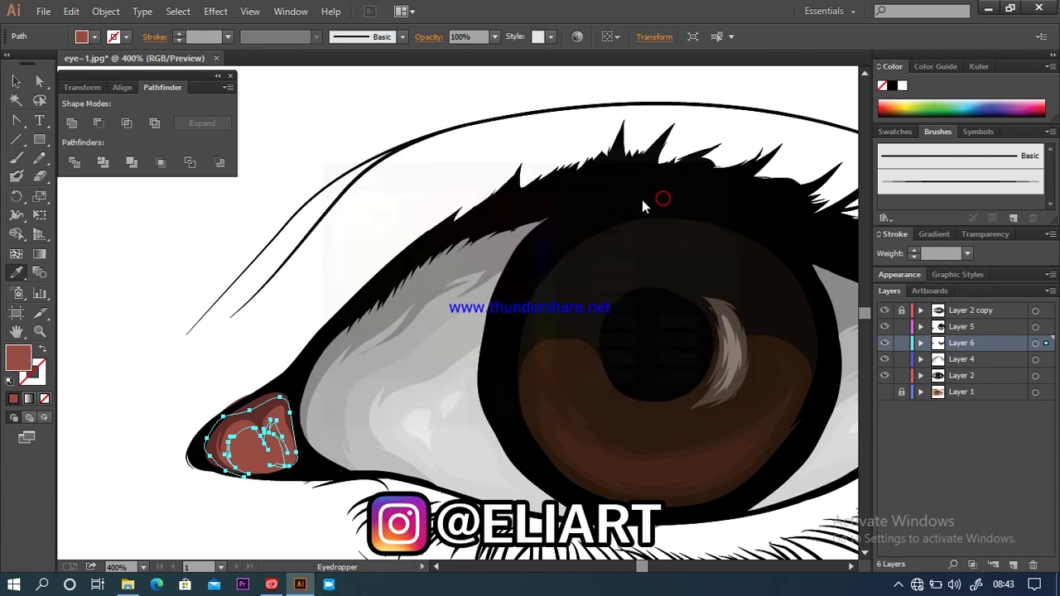
click(16, 80)
click(66, 203)
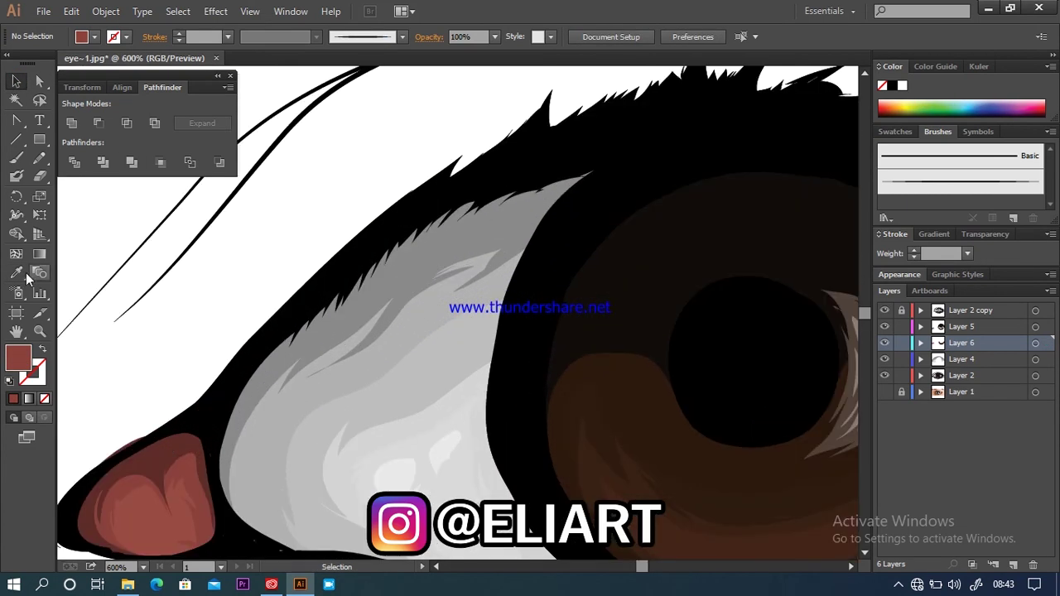
- Add a lighter pink A85F5B highlight shape inside the tear duct, then view the whole eye
key(i)
click(135, 497)
double_click(19, 356)
key(Return)
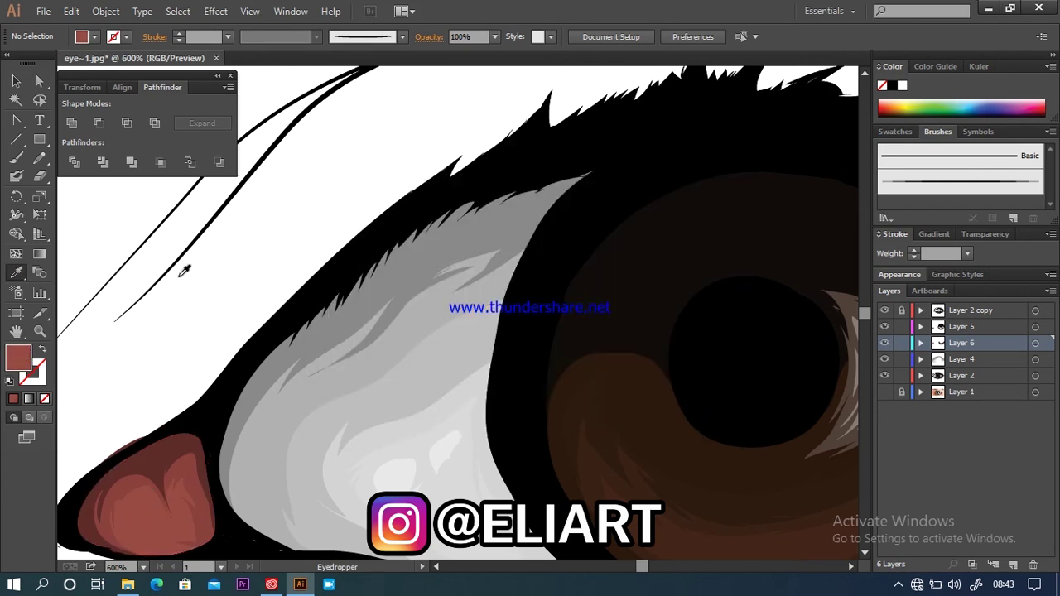
key(n)
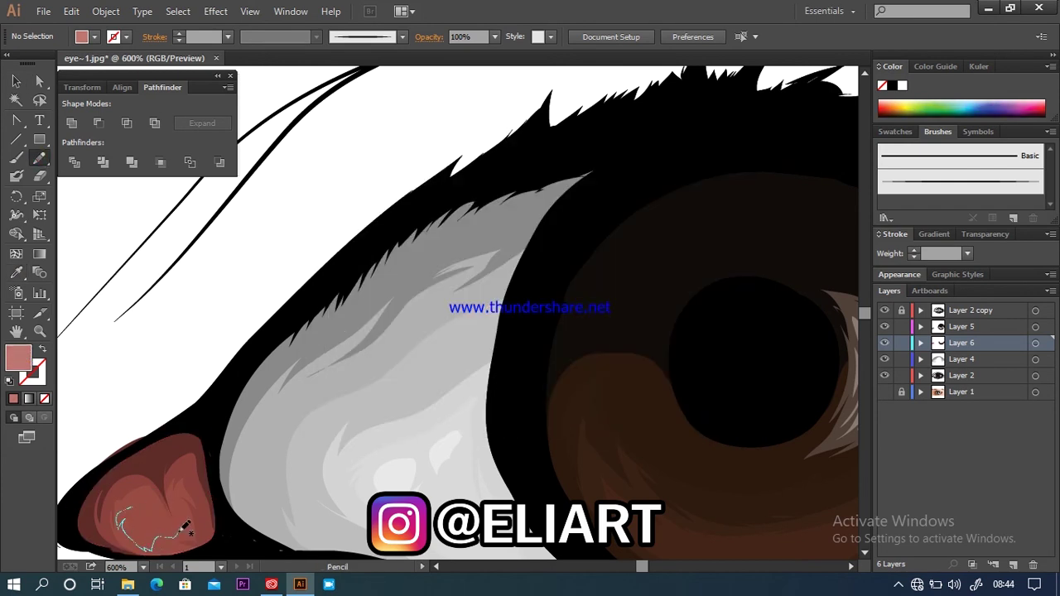
key(v)
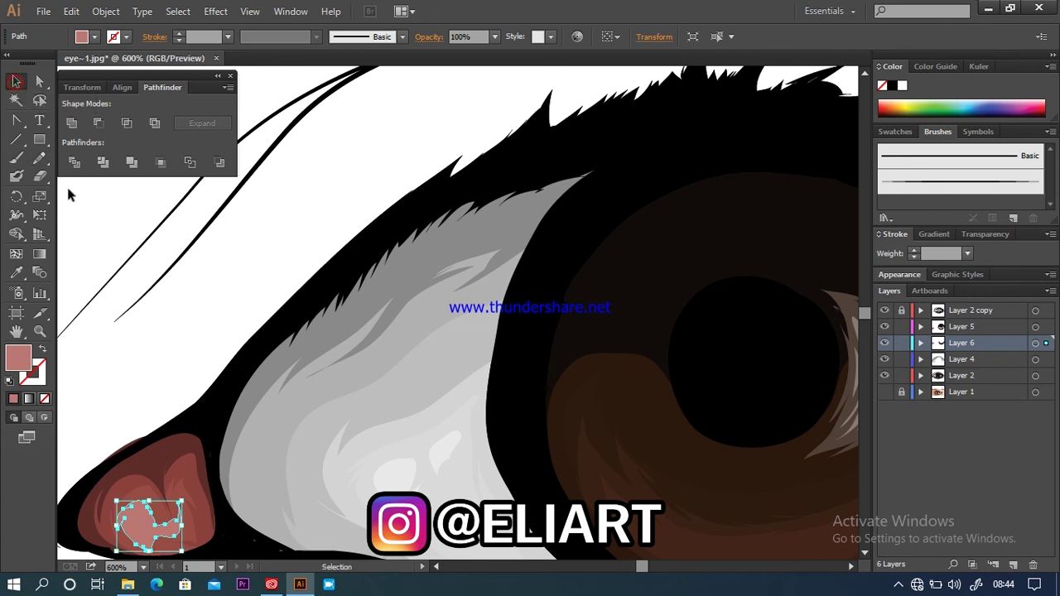
key(ctrl+0)
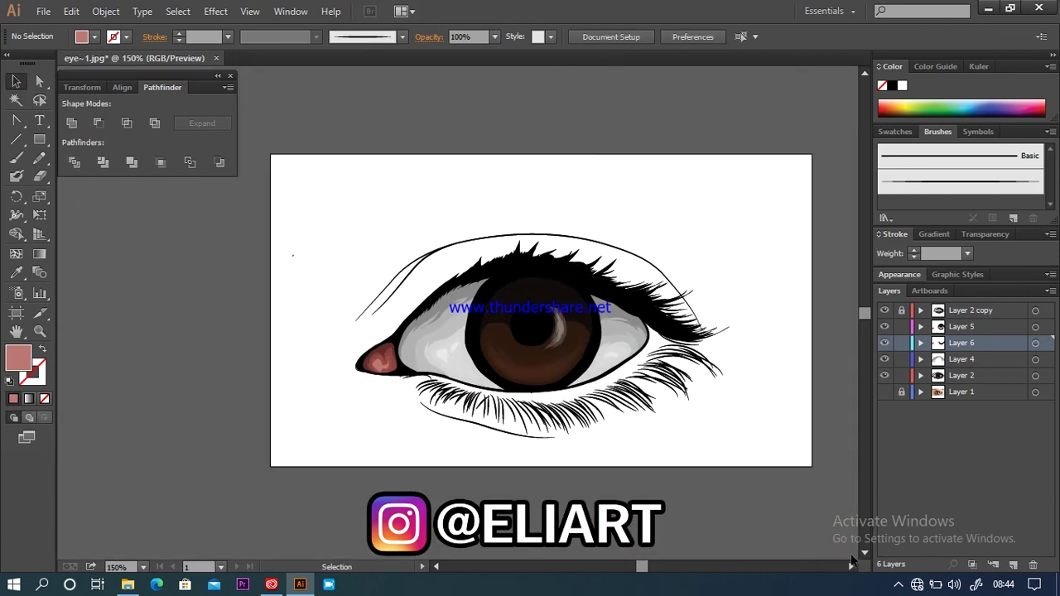
key(ctrl+minus)
click(851, 566)
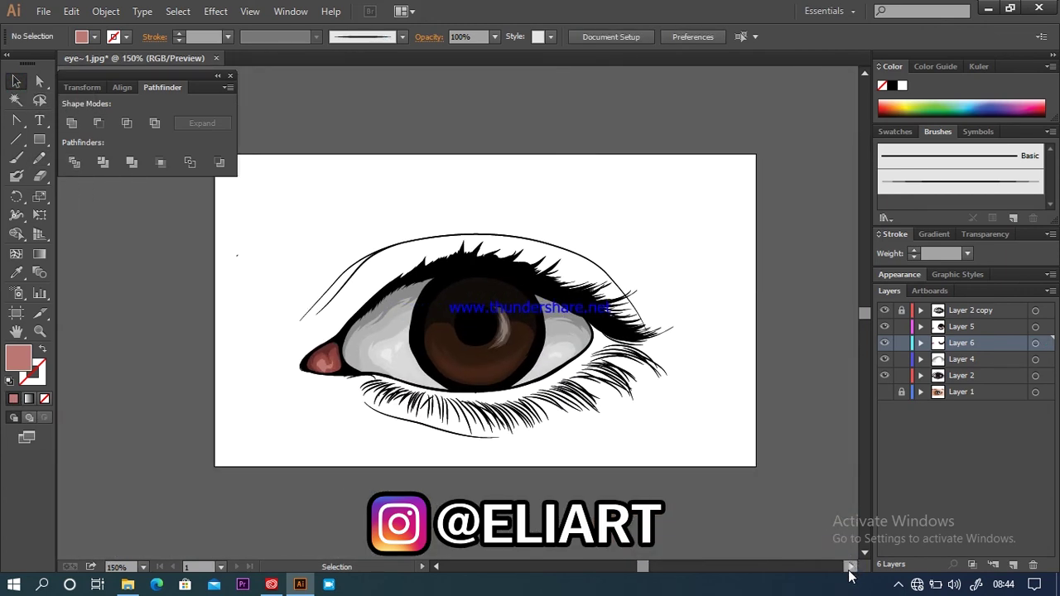
key(ctrl+minus)
key(ctrl+plus)
key(ctrl+plus)
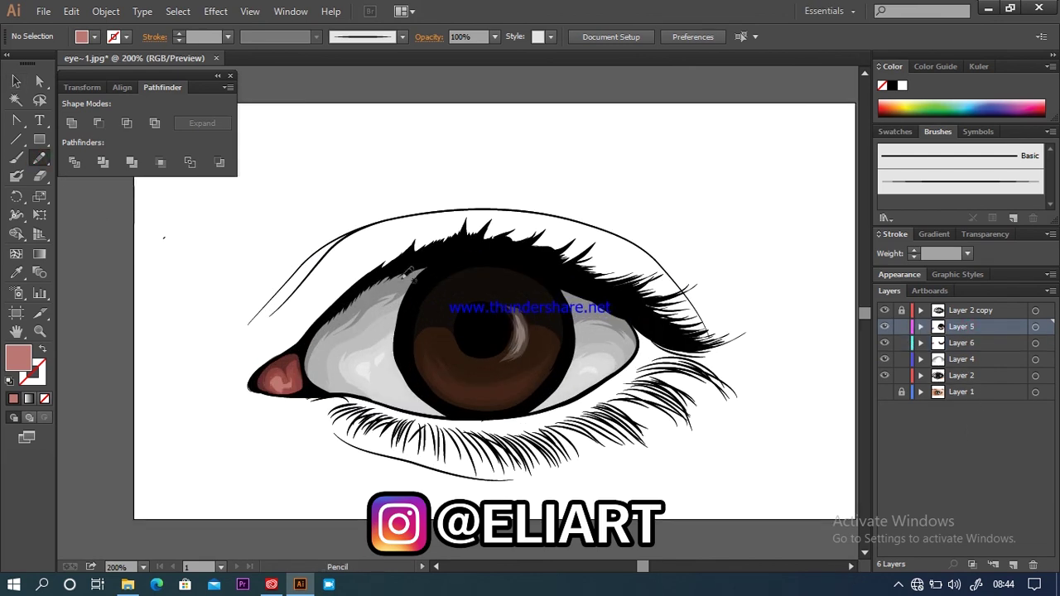
- Sample a near-black fill and draw a dark arc across the upper iris
click(457, 287)
key(i)
click(461, 290)
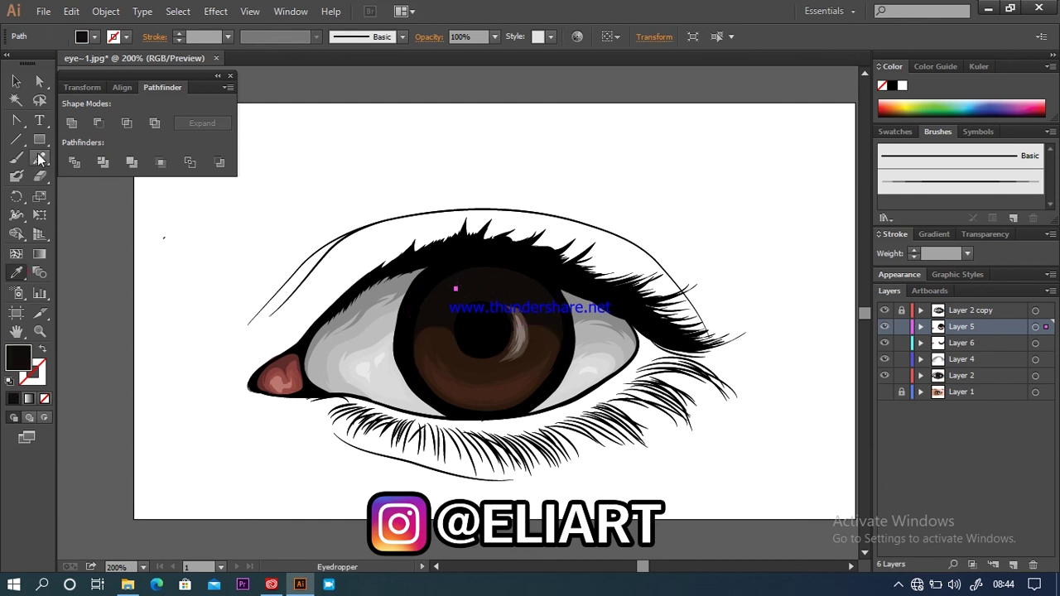
double_click(20, 354)
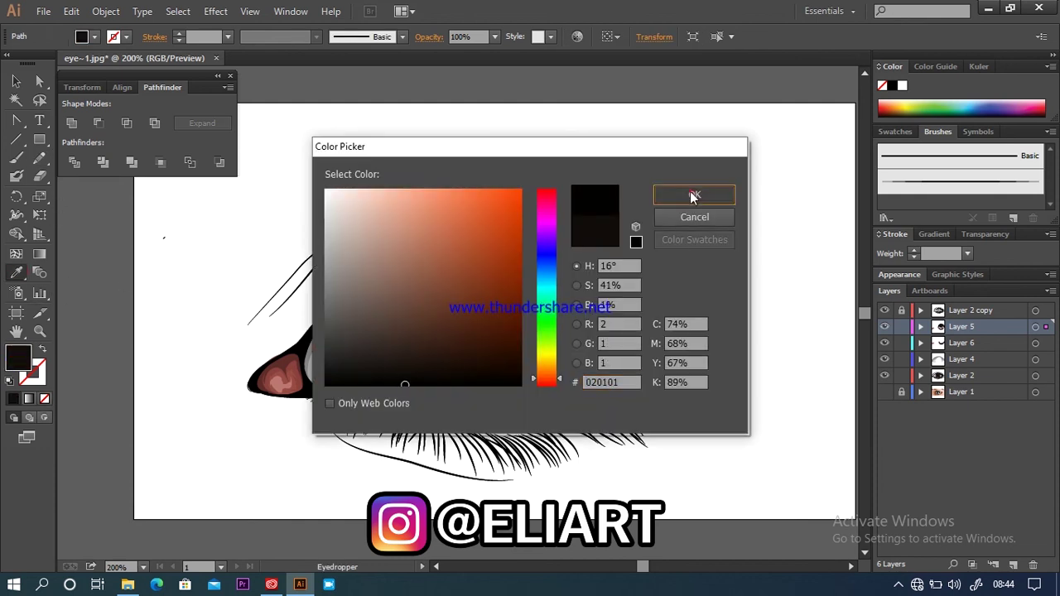
click(692, 196)
key(n)
drag(413, 320, 500, 291)
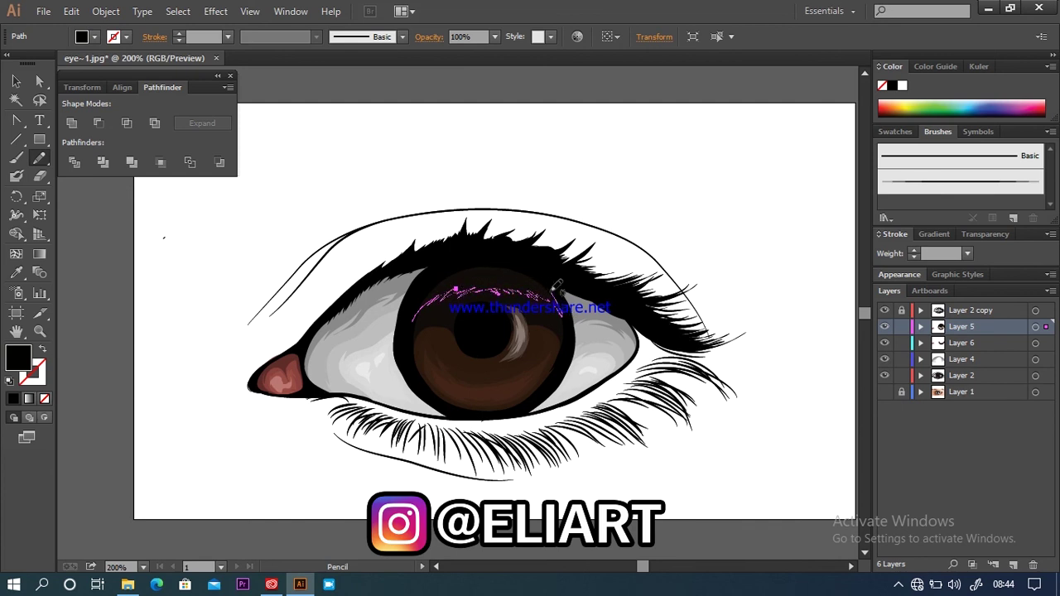
drag(562, 291, 411, 310)
click(16, 80)
click(85, 199)
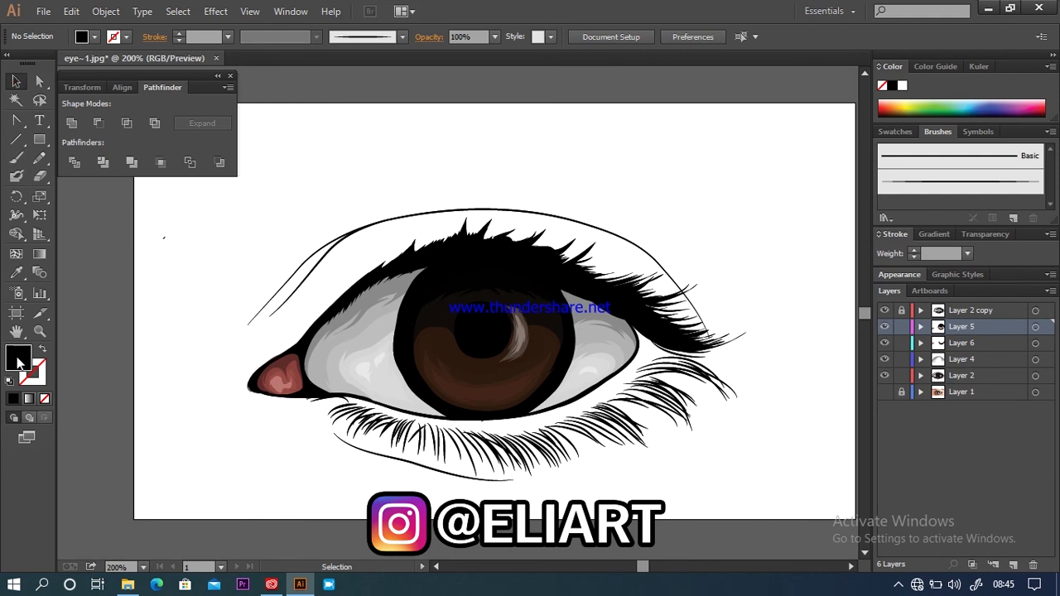
- Create Layer 7 on top and draw two white catchlights in the iris beside the pupil
double_click(18, 354)
click(331, 206)
click(693, 194)
click(43, 159)
click(961, 312)
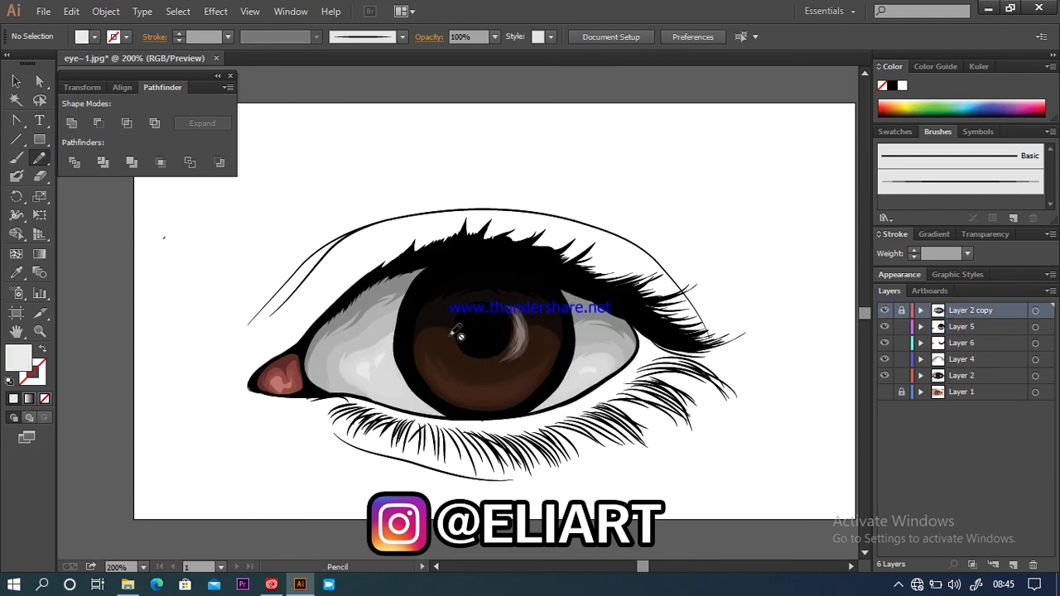
click(993, 564)
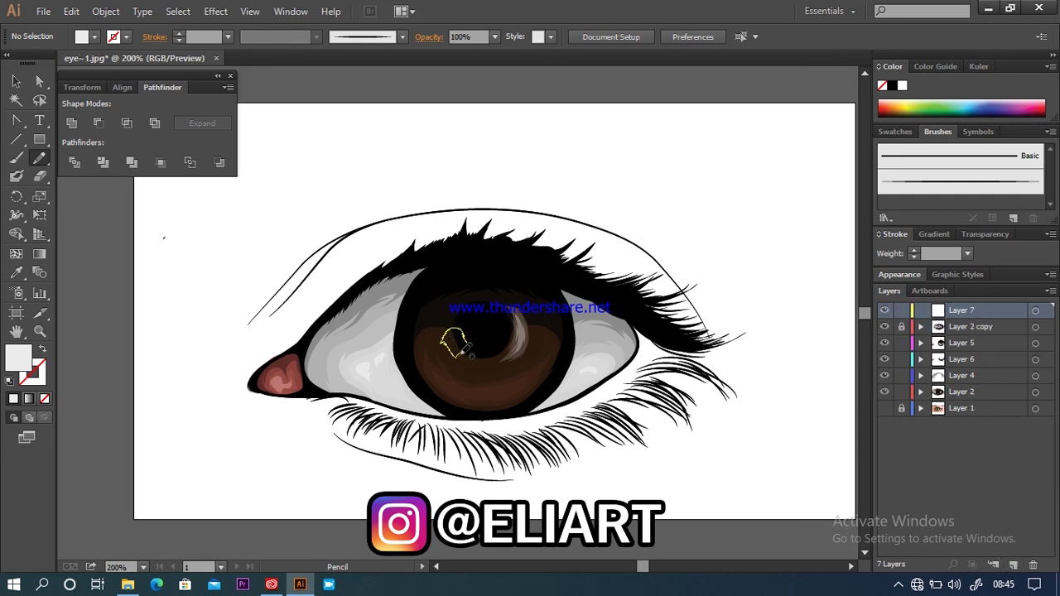
drag(483, 341, 454, 332)
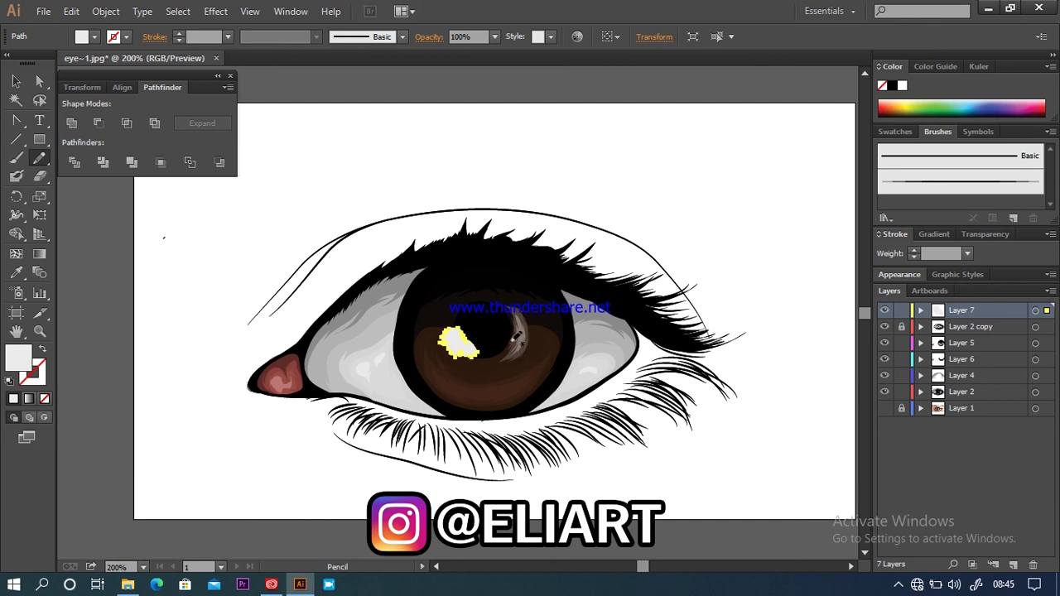
drag(511, 351, 516, 337)
click(16, 81)
click(78, 224)
- Draw a thin streak across the lower iris
key(ctrl+minus)
key(ctrl+minus)
key(ctrl+minus)
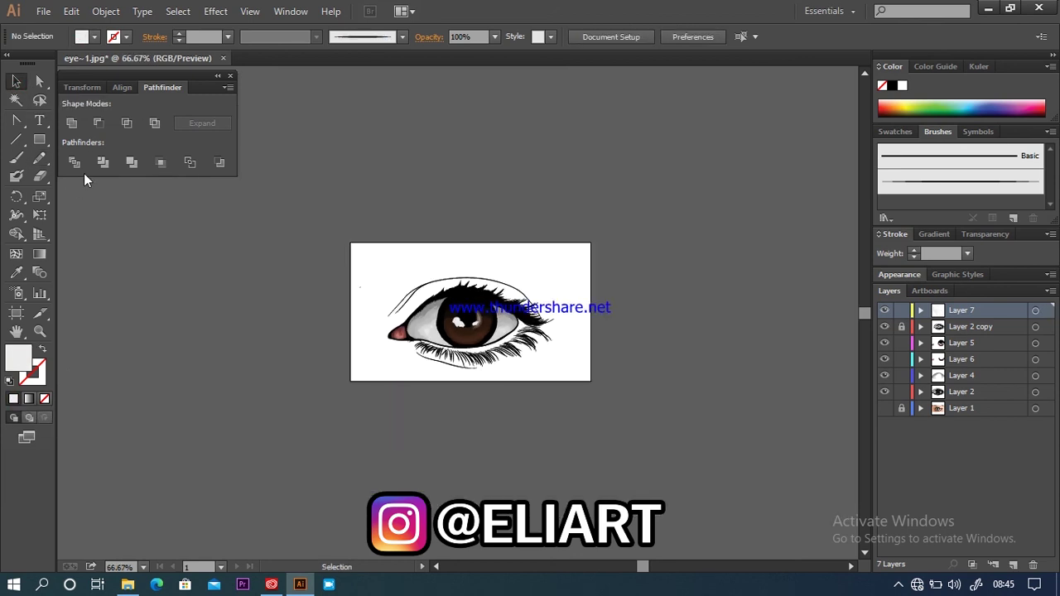
key(ctrl+plus)
key(ctrl+plus)
key(ctrl+plus)
key(ctrl+plus)
key(ctrl+plus)
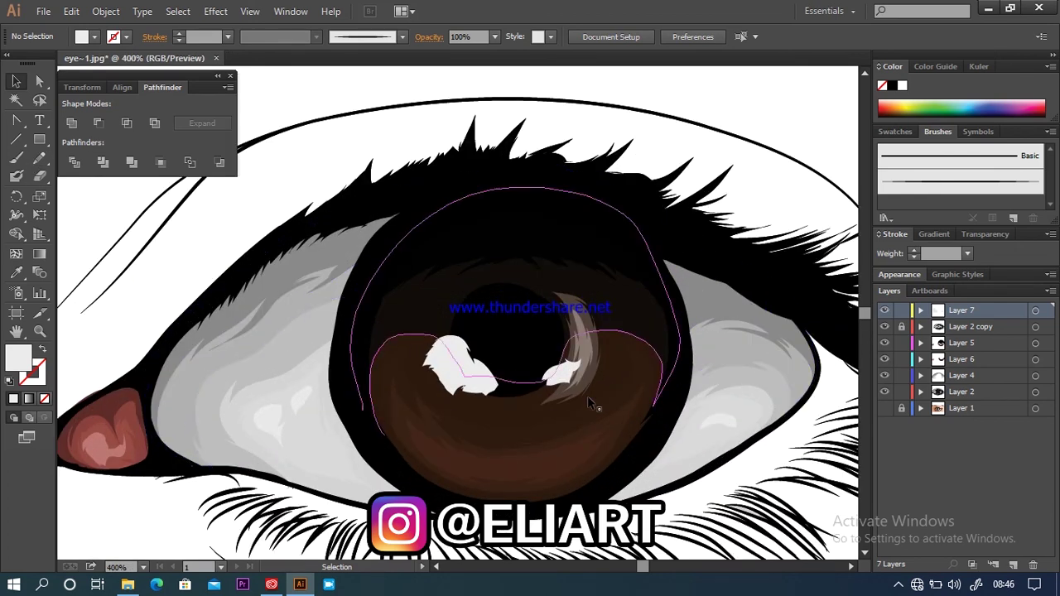
key(n)
drag(566, 454, 460, 460)
drag(584, 439, 482, 479)
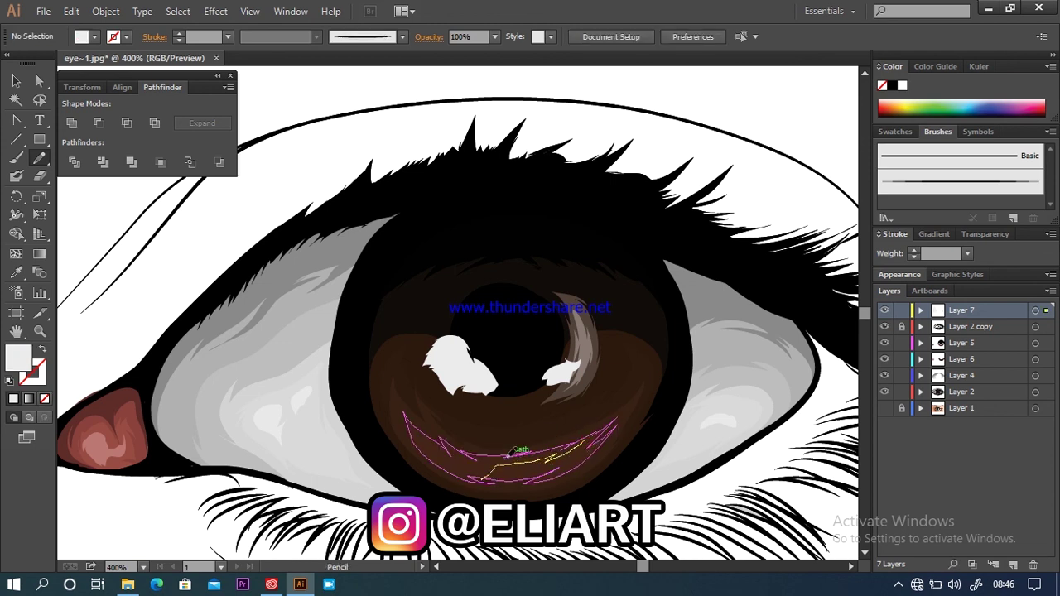
drag(603, 438, 485, 461)
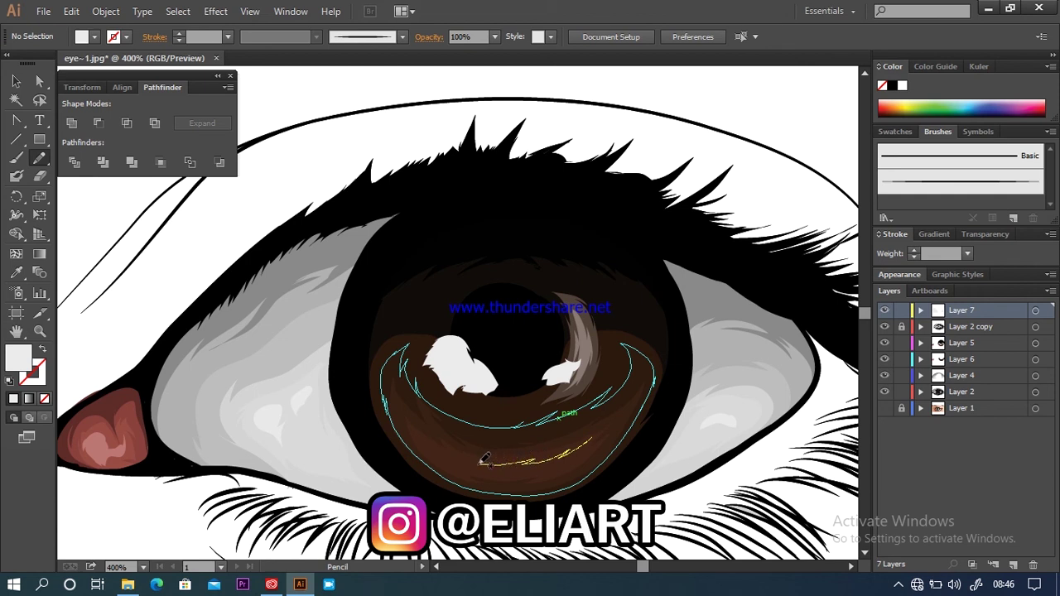
drag(485, 460, 593, 432)
- Give the lower iris streak a lighter brown 44251A fill and zoom to 100%
key(i)
click(398, 398)
double_click(19, 357)
drag(440, 326, 423, 313)
click(695, 194)
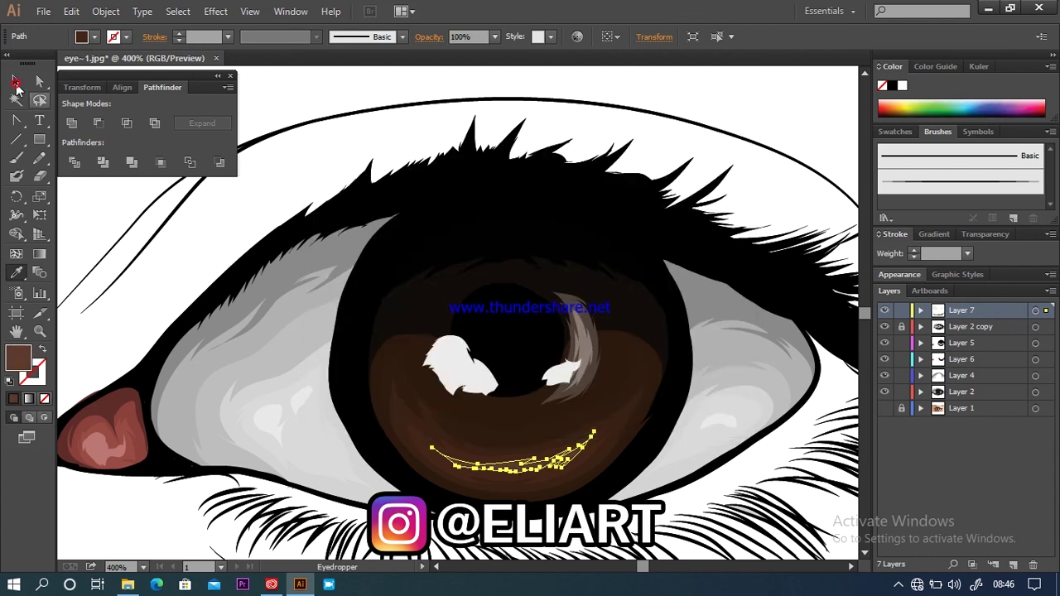
click(15, 83)
key(ctrl+shift+a)
key(ctrl+1)
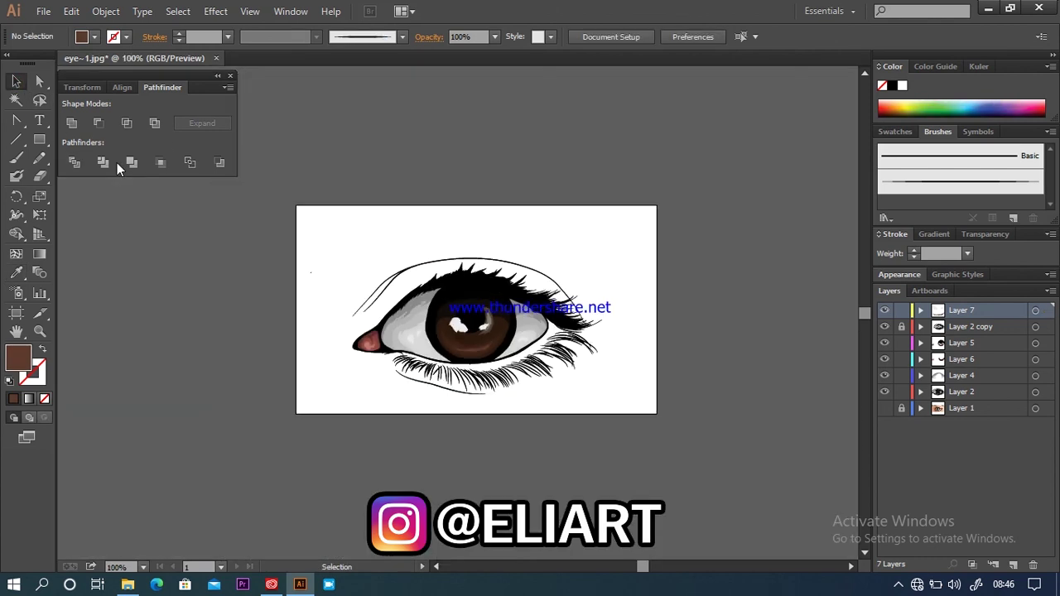